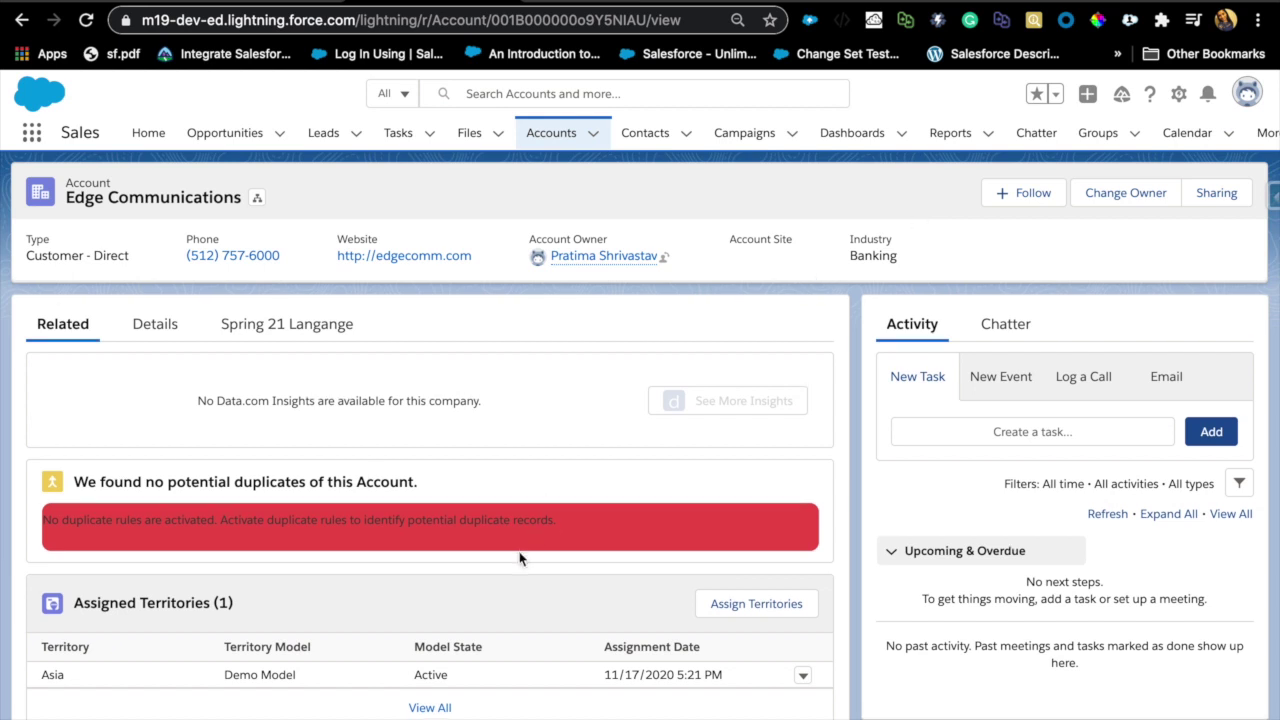
# - Create a new Screen Flow from Setup's Flows list on a Freeform canvas
pyautogui.scroll(-3, 523, 558)
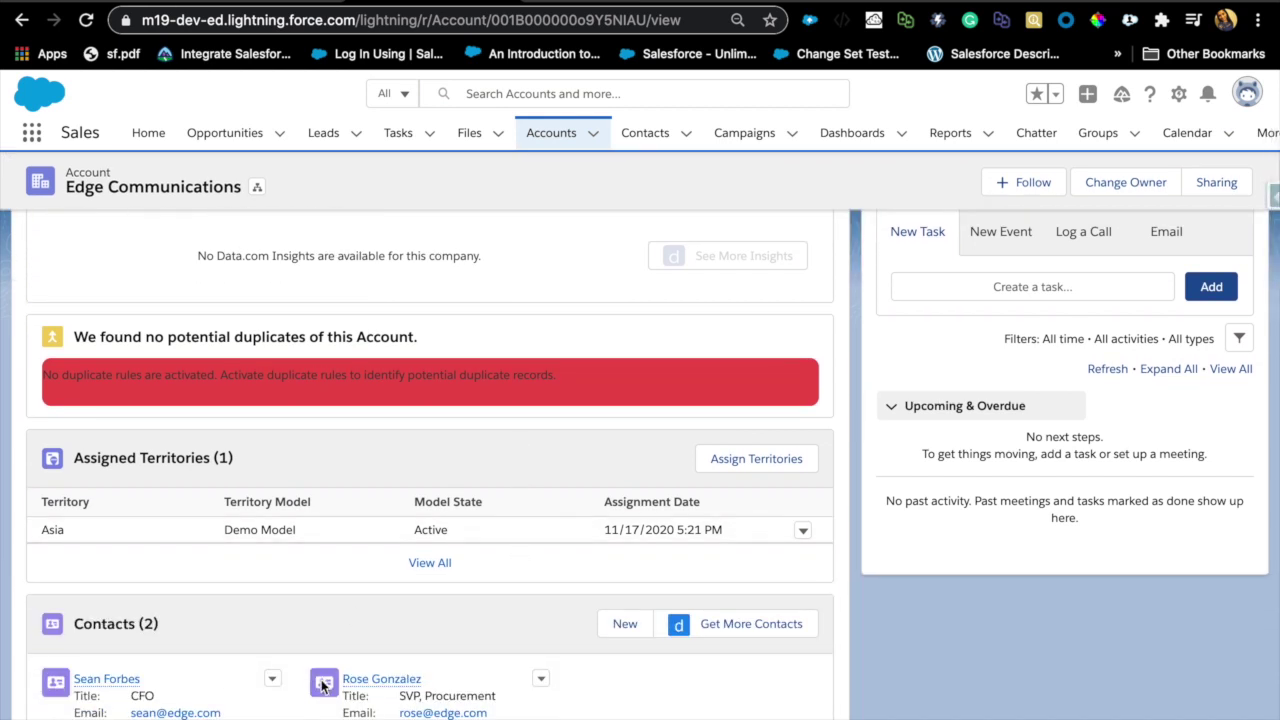
pyautogui.scroll(1, 323, 686)
pyautogui.scroll(-1, 300, 690)
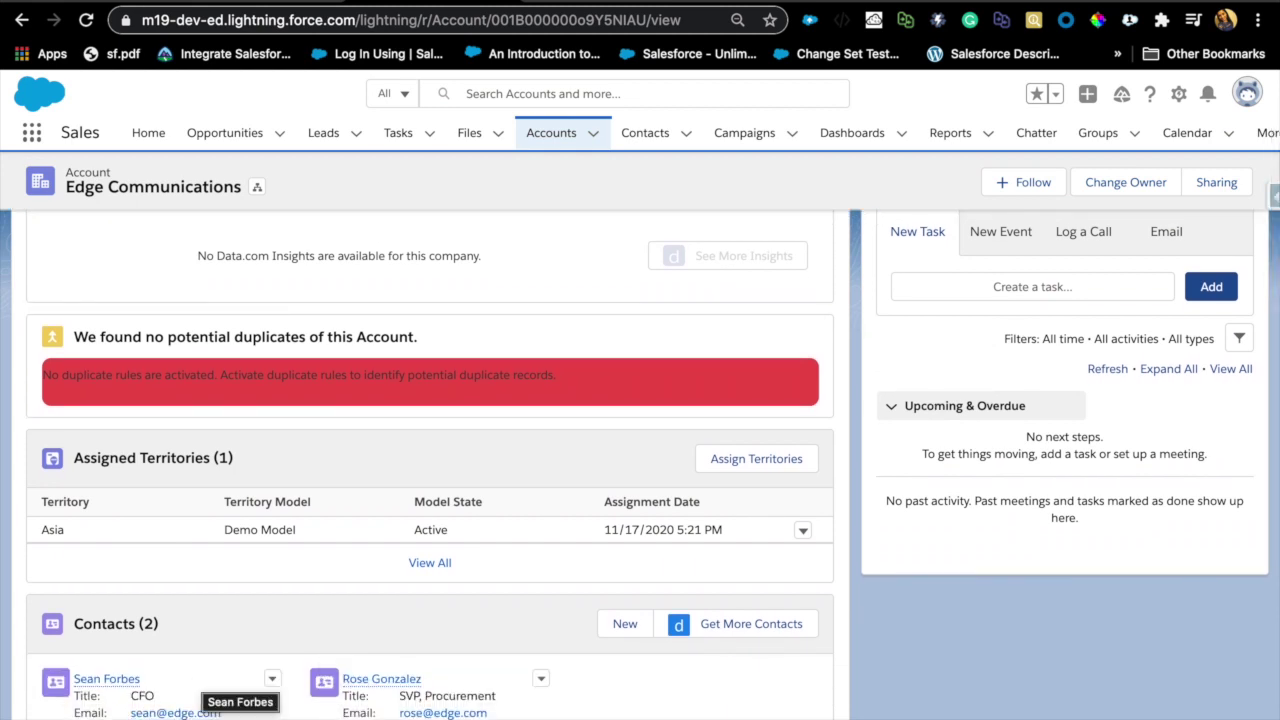
pyautogui.scroll(2, 136, 438)
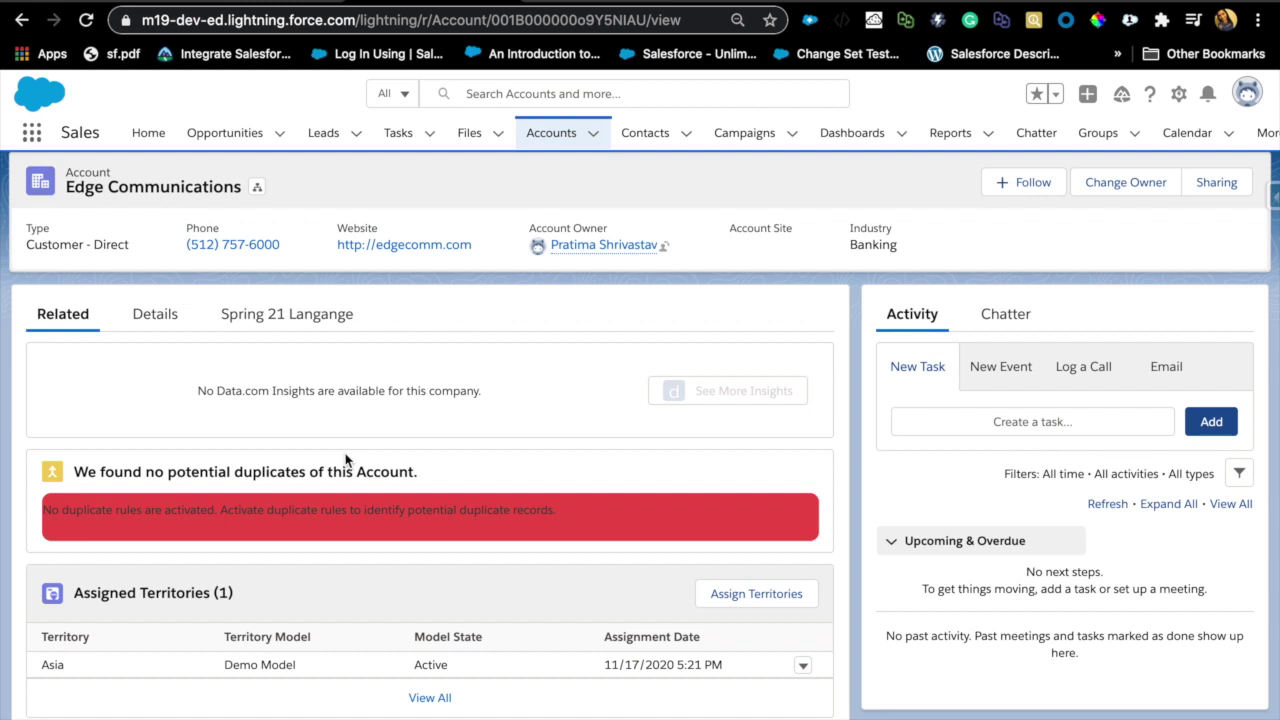
pyautogui.scroll(1, 345, 459)
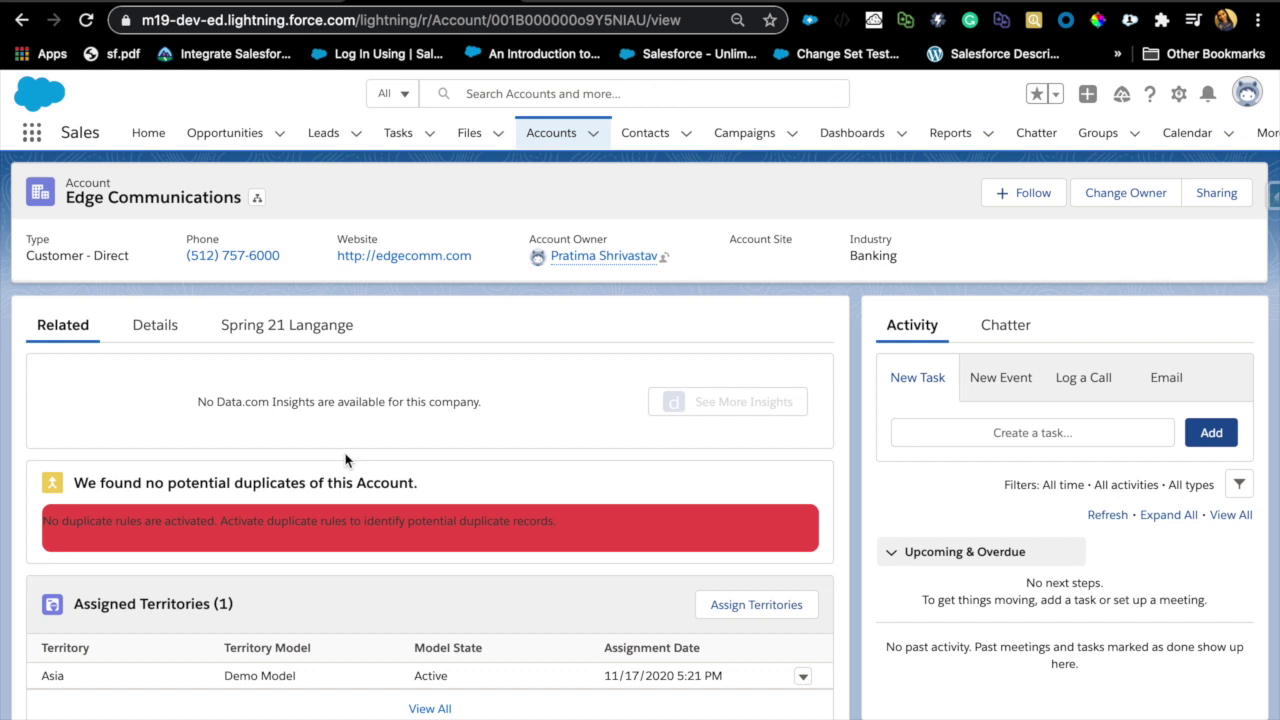
pyautogui.click(620, 3)
pyautogui.click(745, 3)
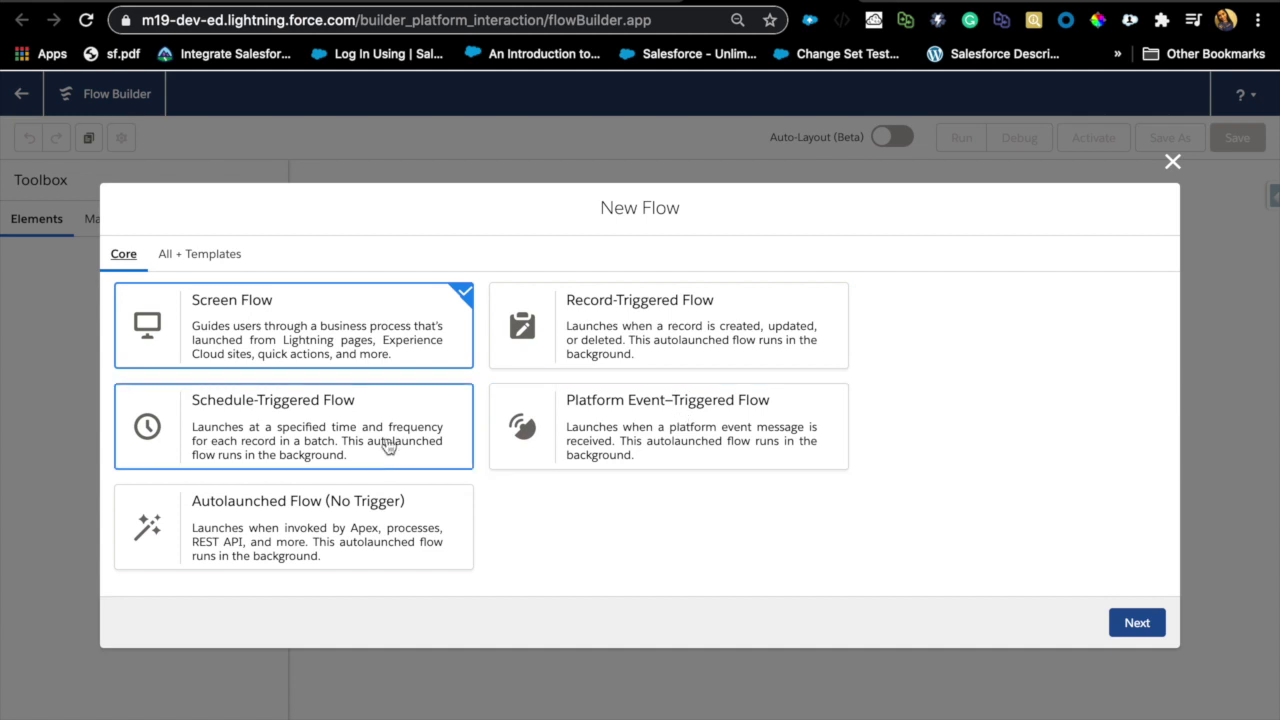
pyautogui.click(1135, 622)
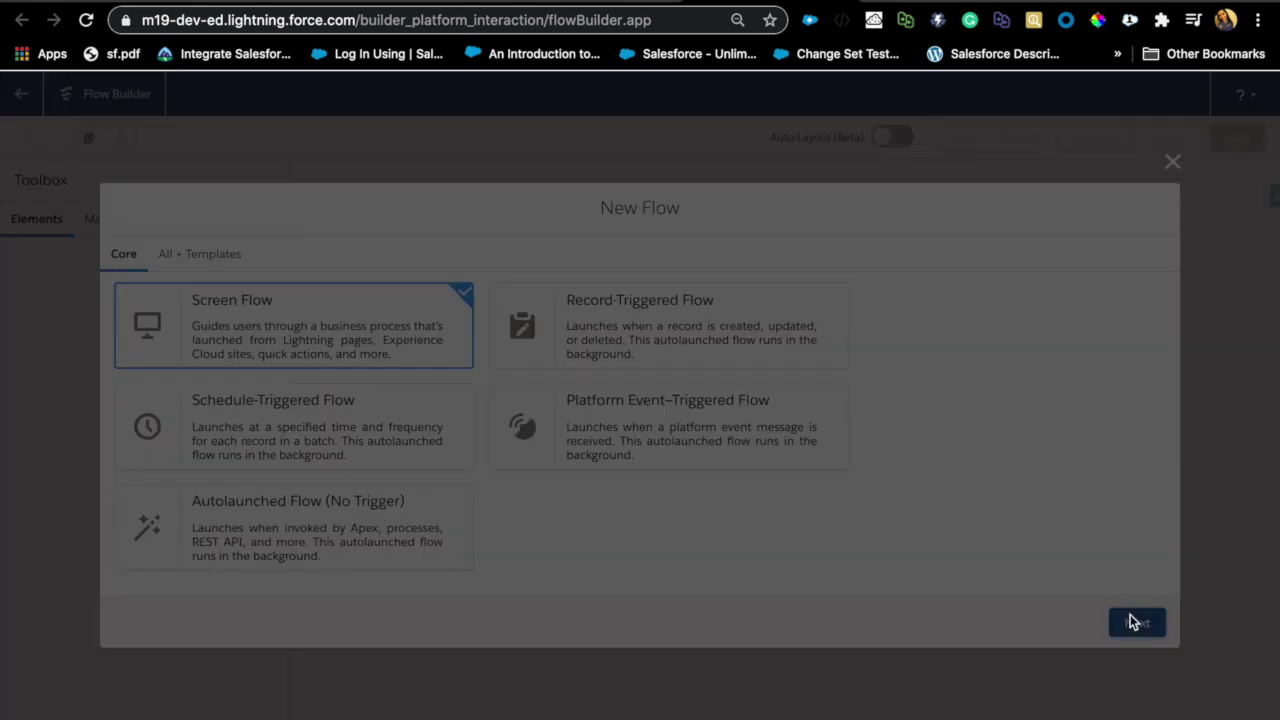
pyautogui.click(580, 434)
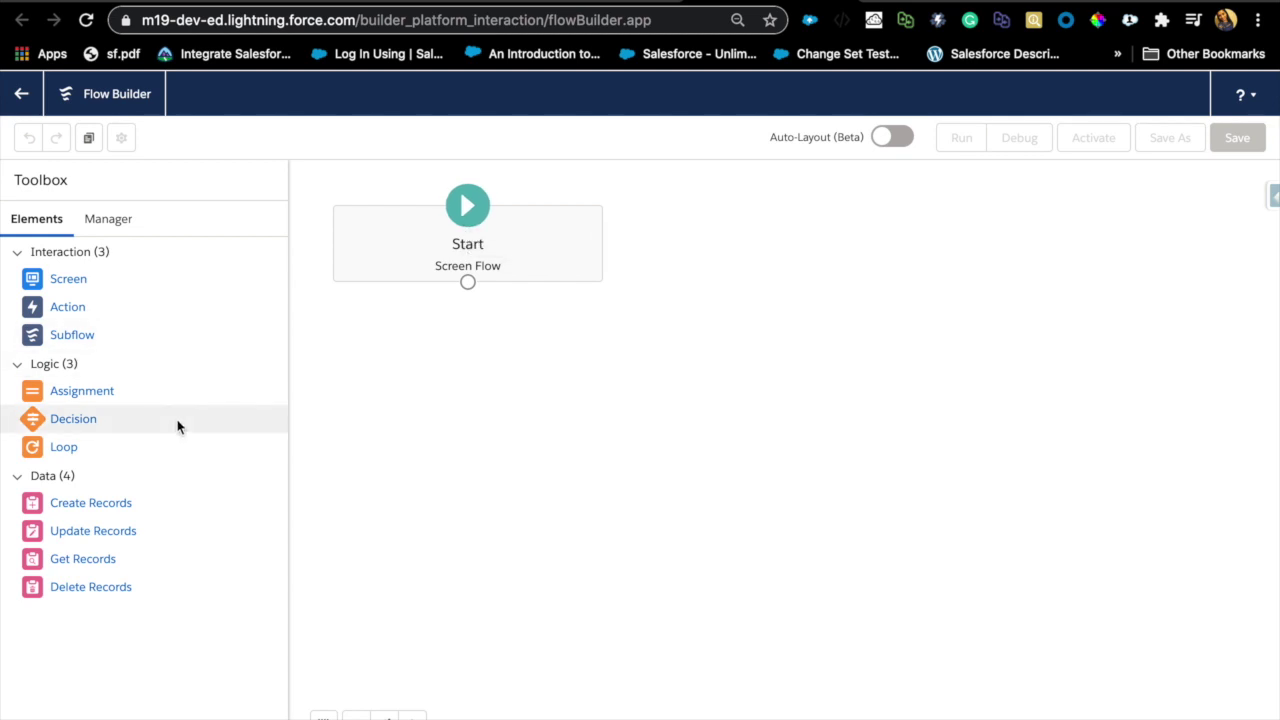
pyautogui.moveTo(62, 503); pyautogui.dragTo(117, 514)
# - Place a Get Records element labelled 'get Contacts' on the Contact object, filtering on AccountId
pyautogui.moveTo(72, 561); pyautogui.dragTo(477, 432)
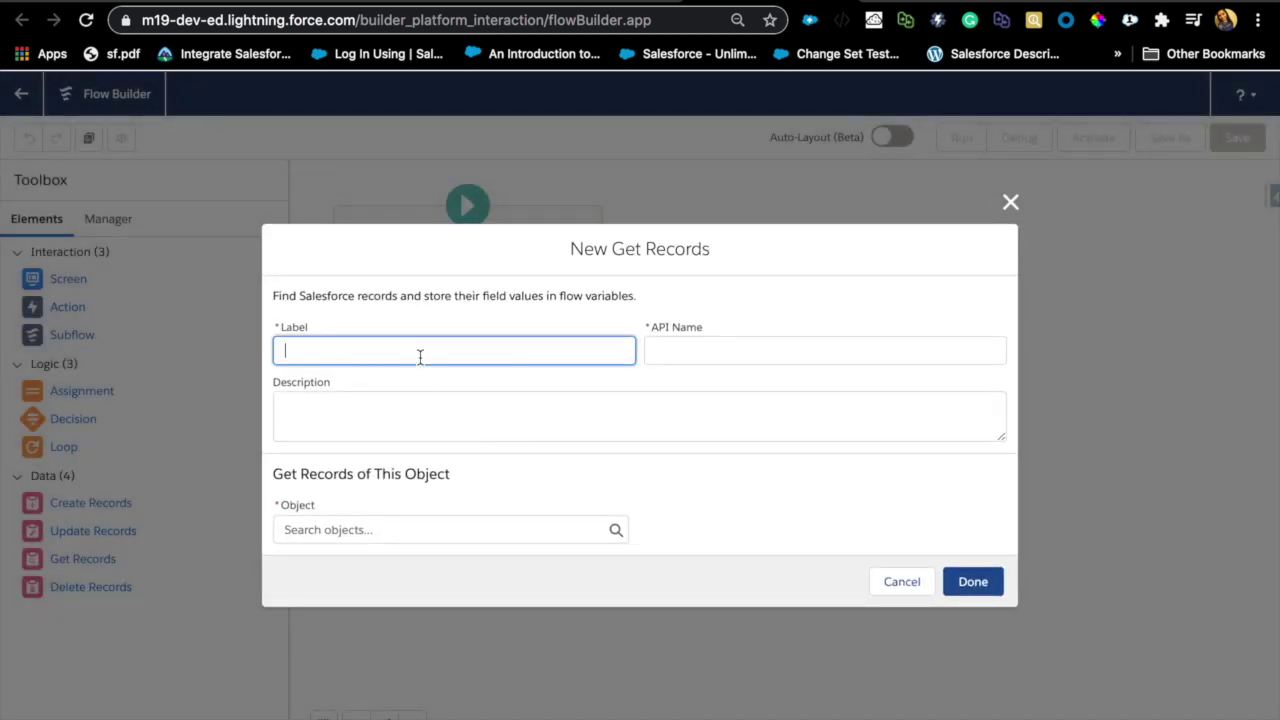
pyautogui.write('get Contacts')
pyautogui.click(390, 530)
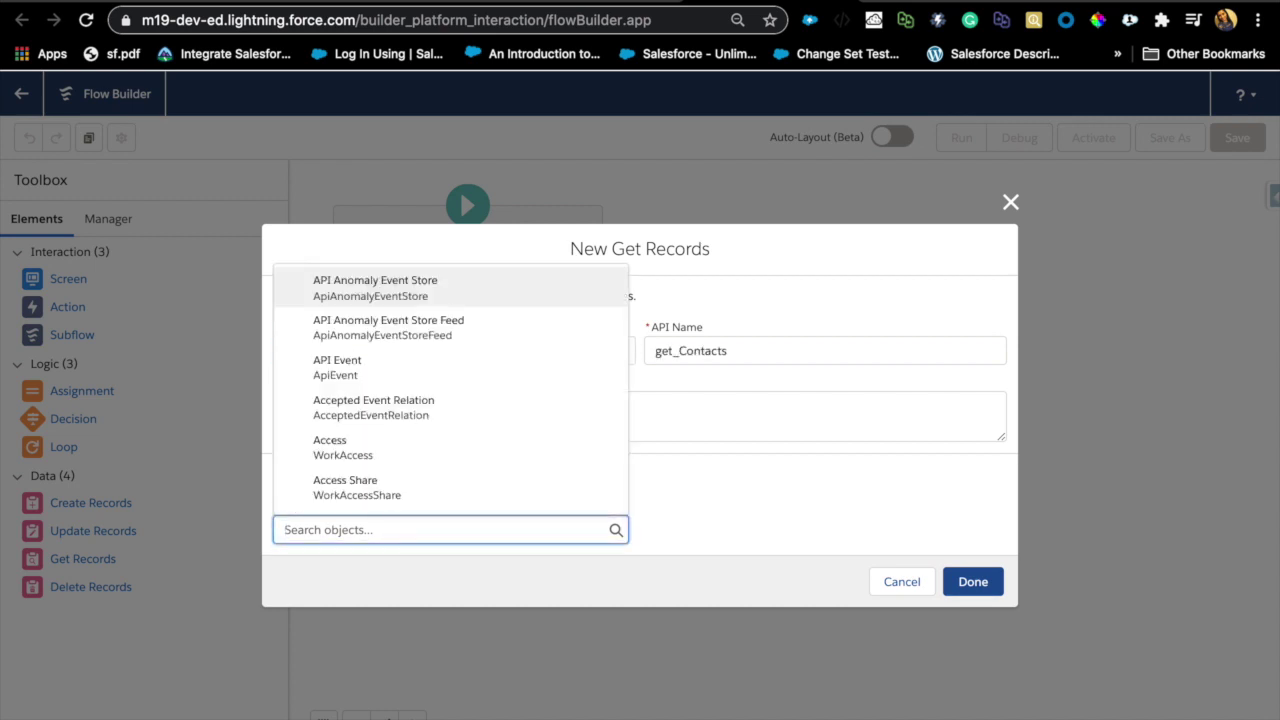
pyautogui.write('contact')
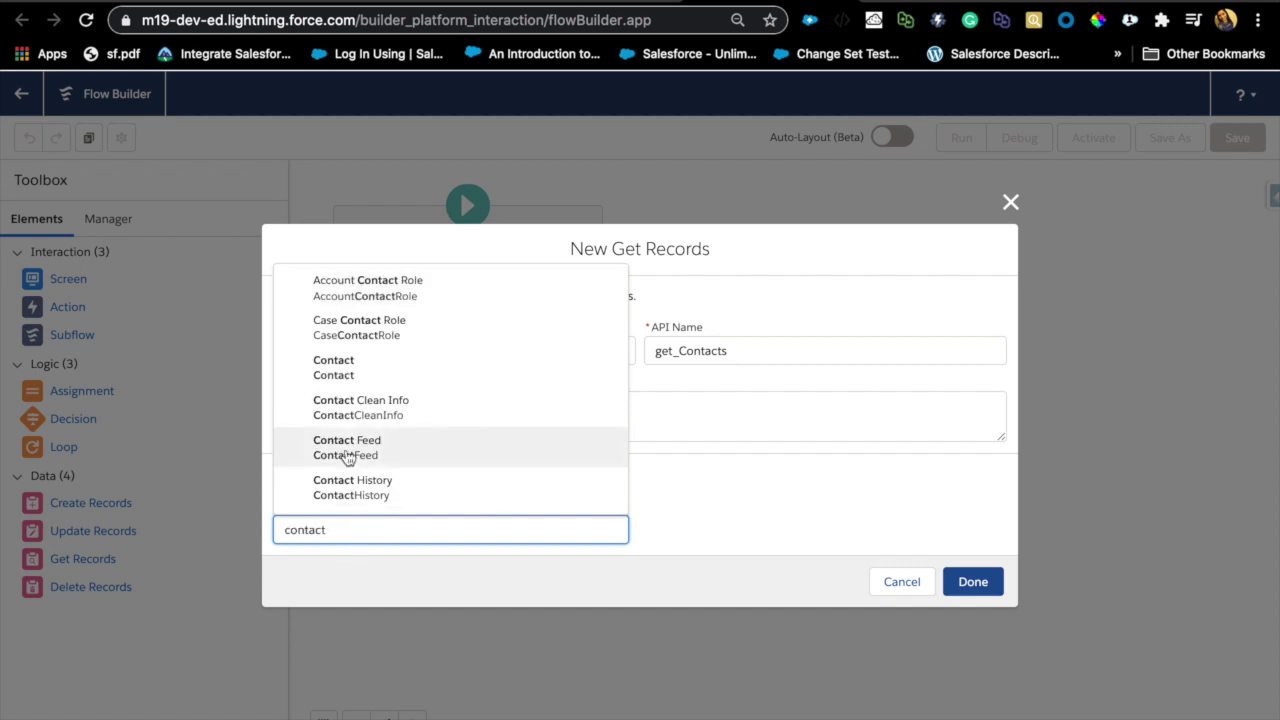
pyautogui.click(337, 378)
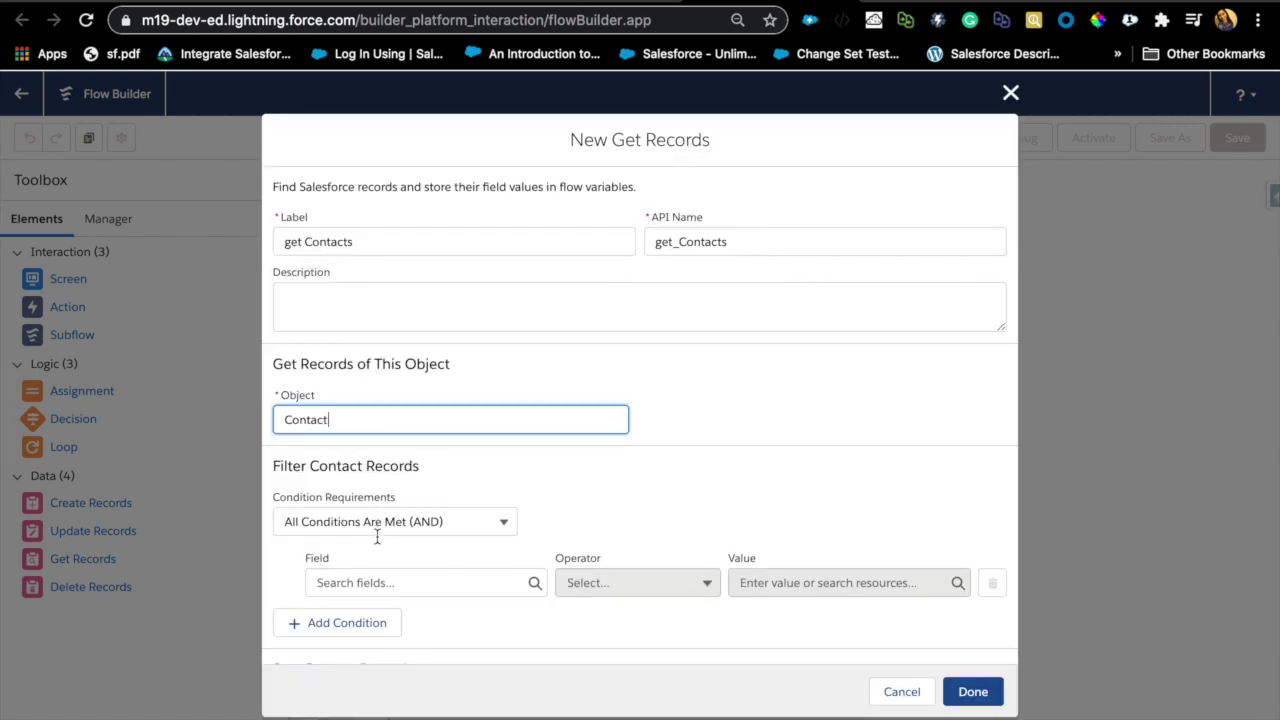
pyautogui.click(381, 580)
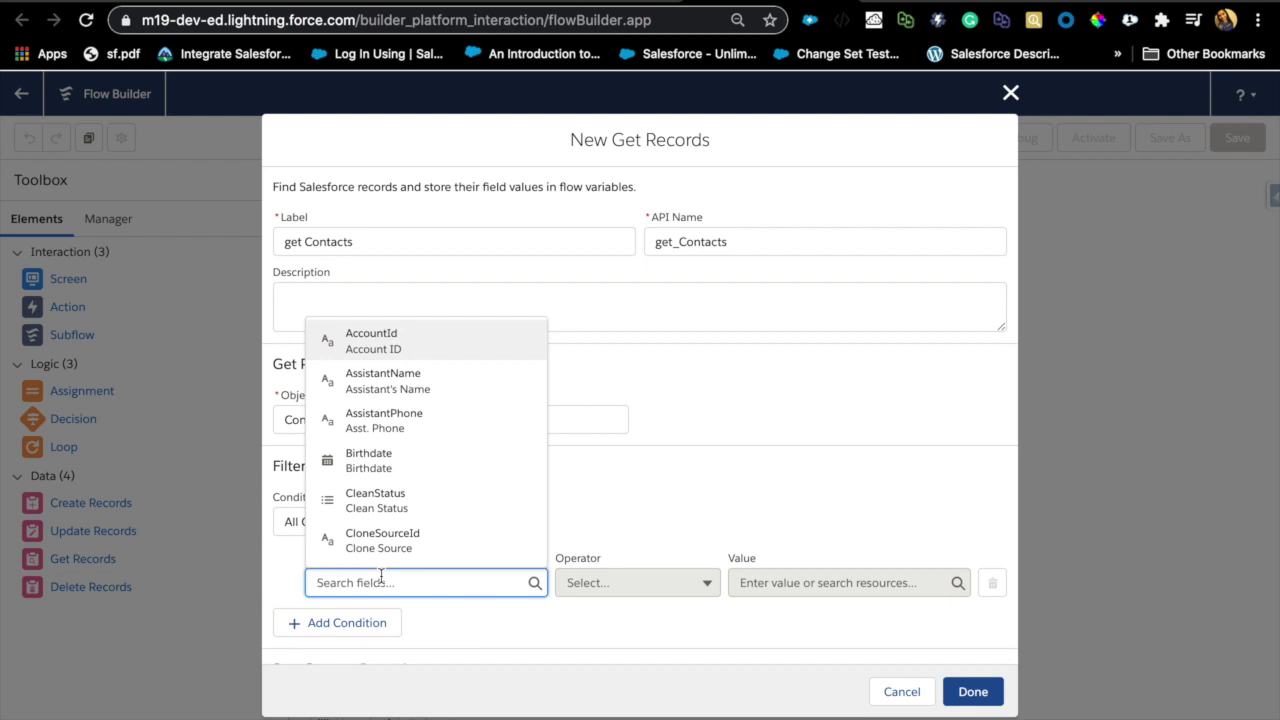
pyautogui.click(352, 345)
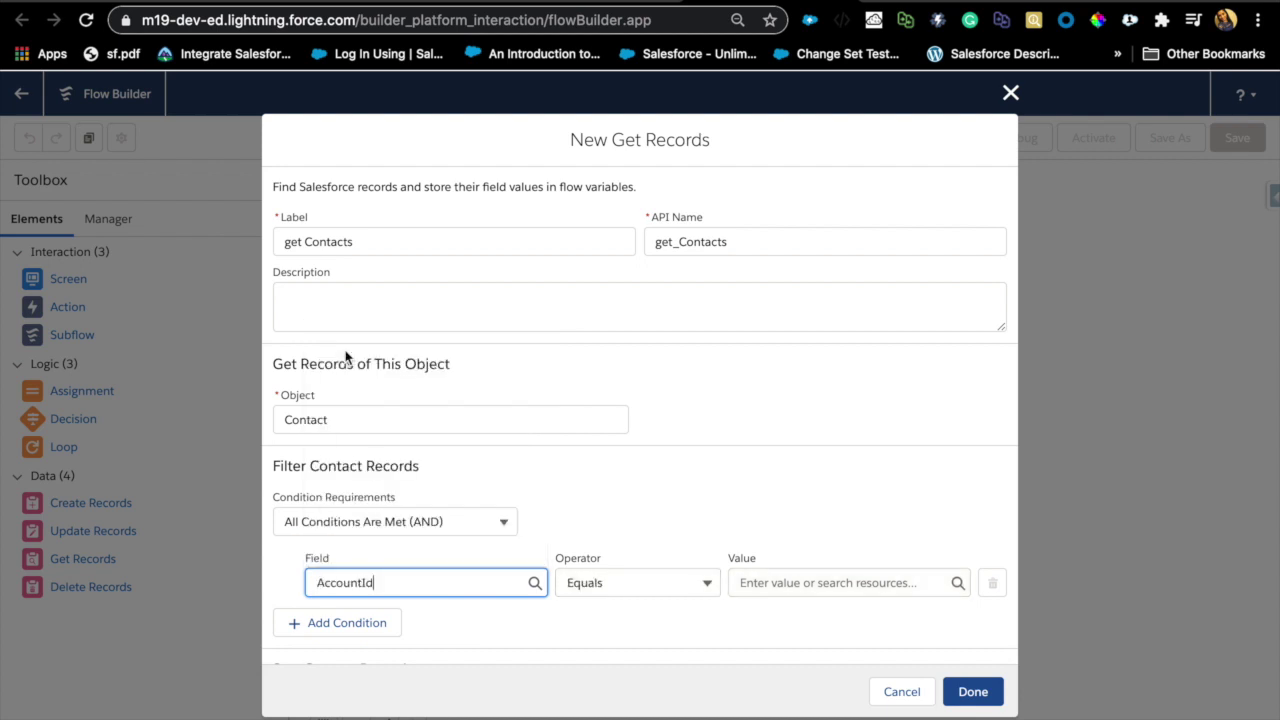
# - Create a Text variable recordId, available for input, as the AccountId filter value
pyautogui.click(782, 580)
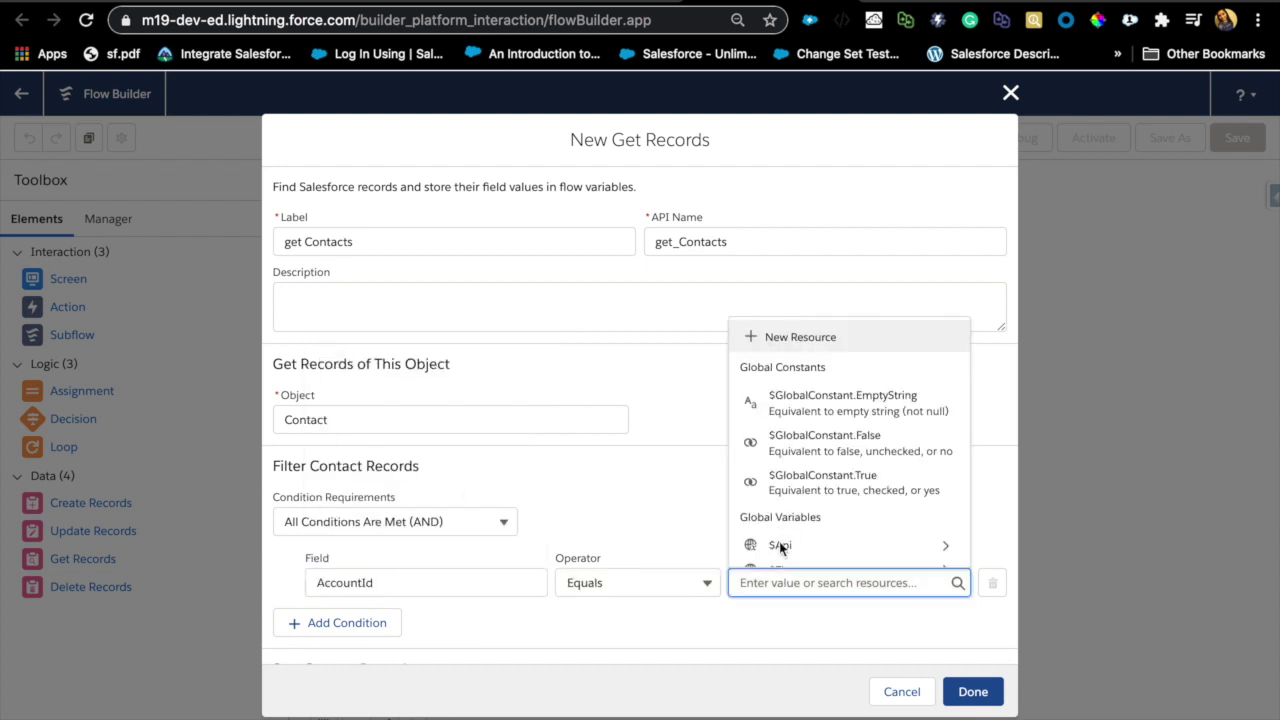
pyautogui.click(795, 340)
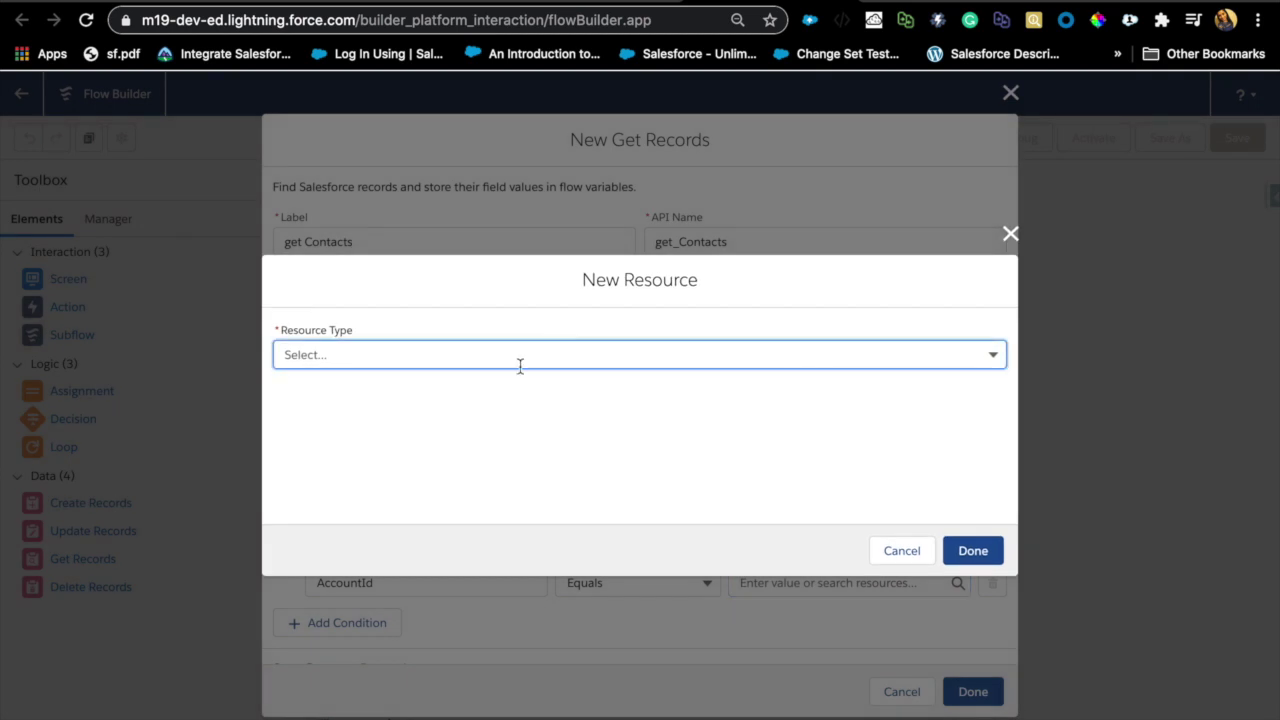
pyautogui.click(520, 362)
pyautogui.click(357, 392)
pyautogui.click(380, 385)
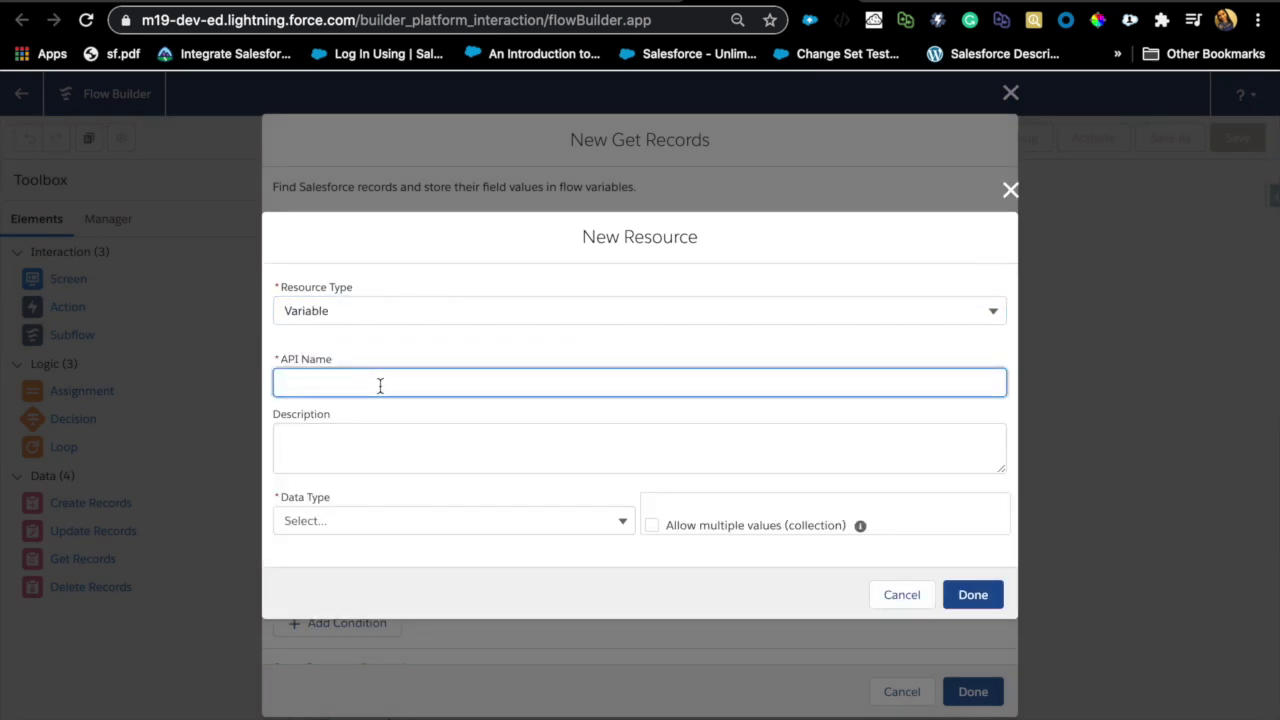
pyautogui.write('recordId')
pyautogui.click(352, 522)
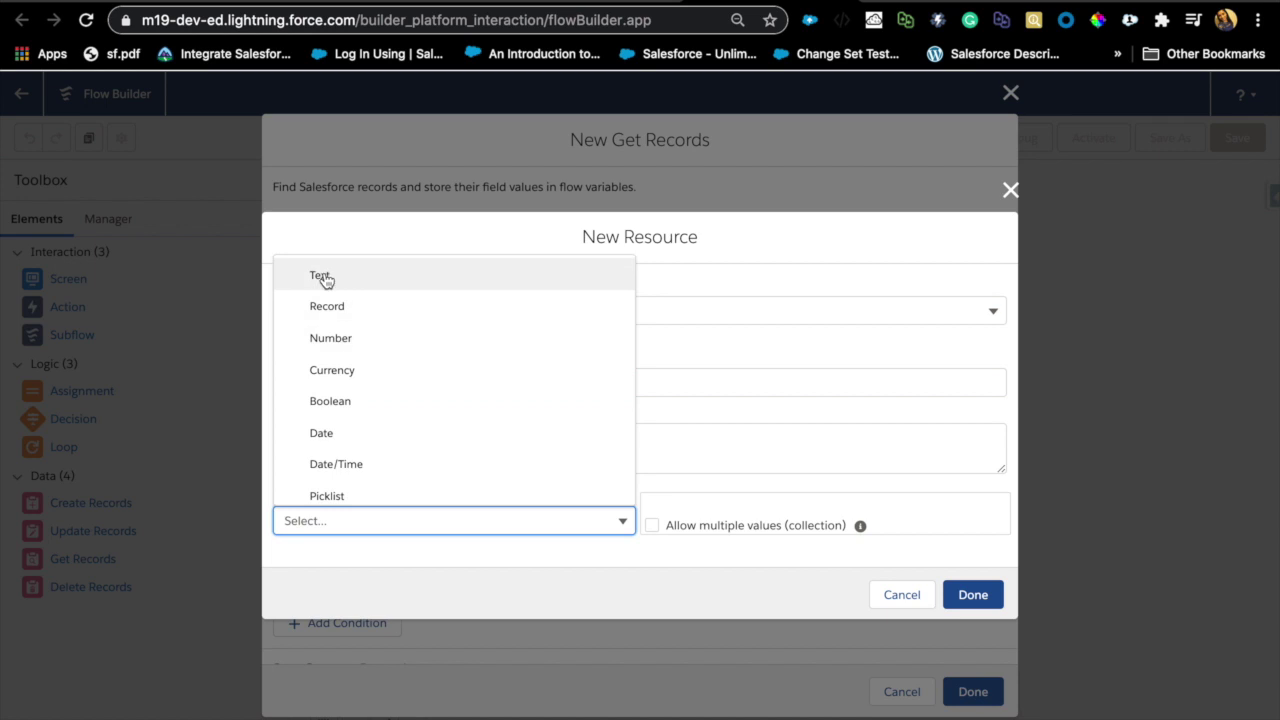
pyautogui.click(322, 276)
pyautogui.click(314, 327)
pyautogui.doubleClick(316, 328)
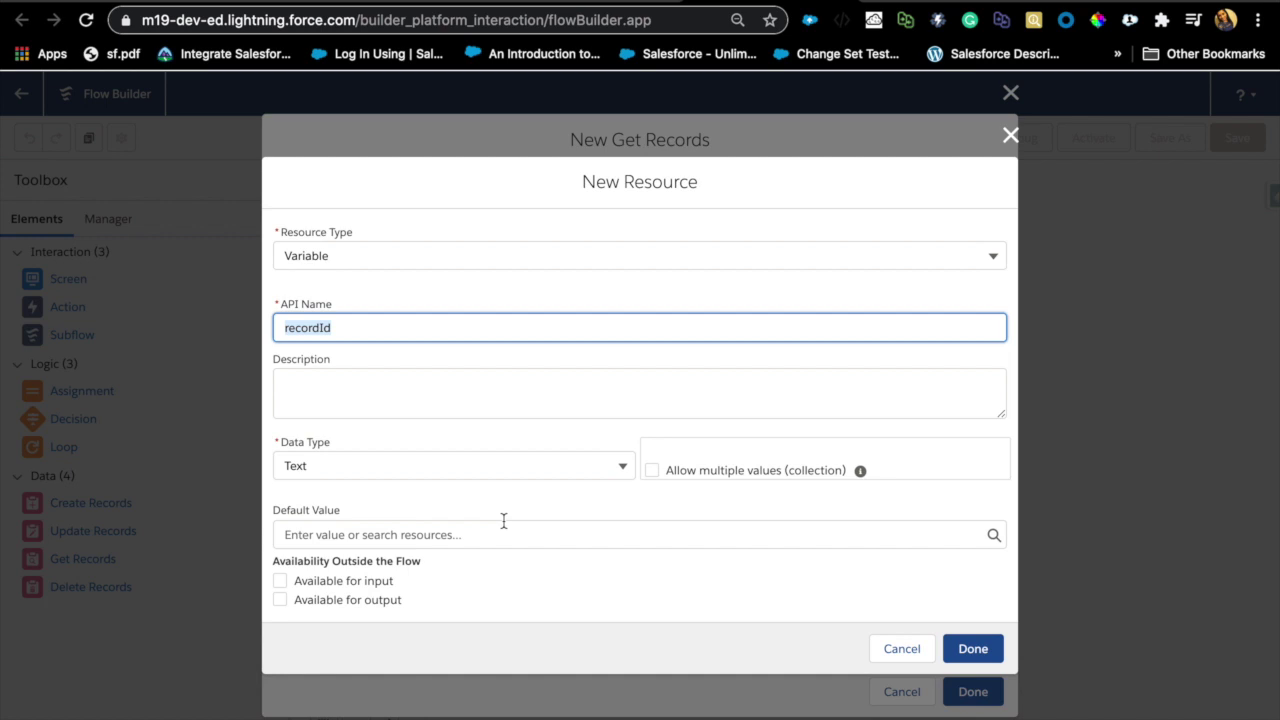
pyautogui.click(280, 581)
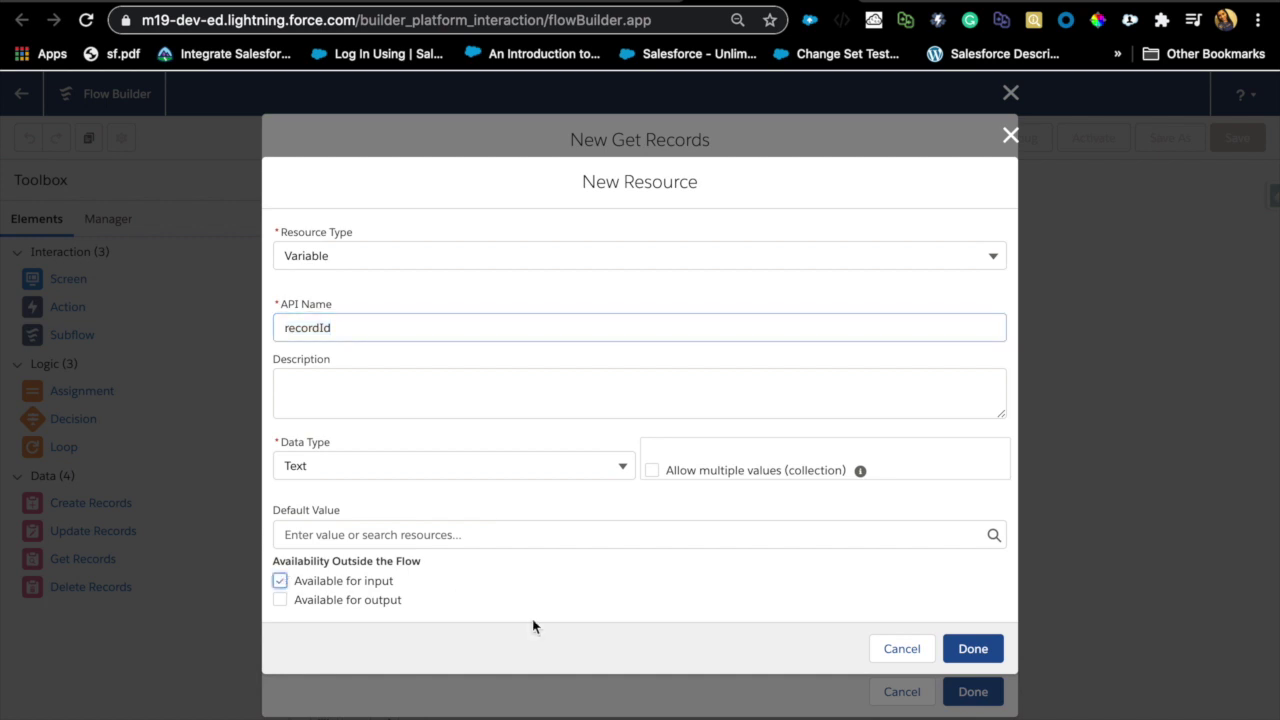
pyautogui.click(971, 648)
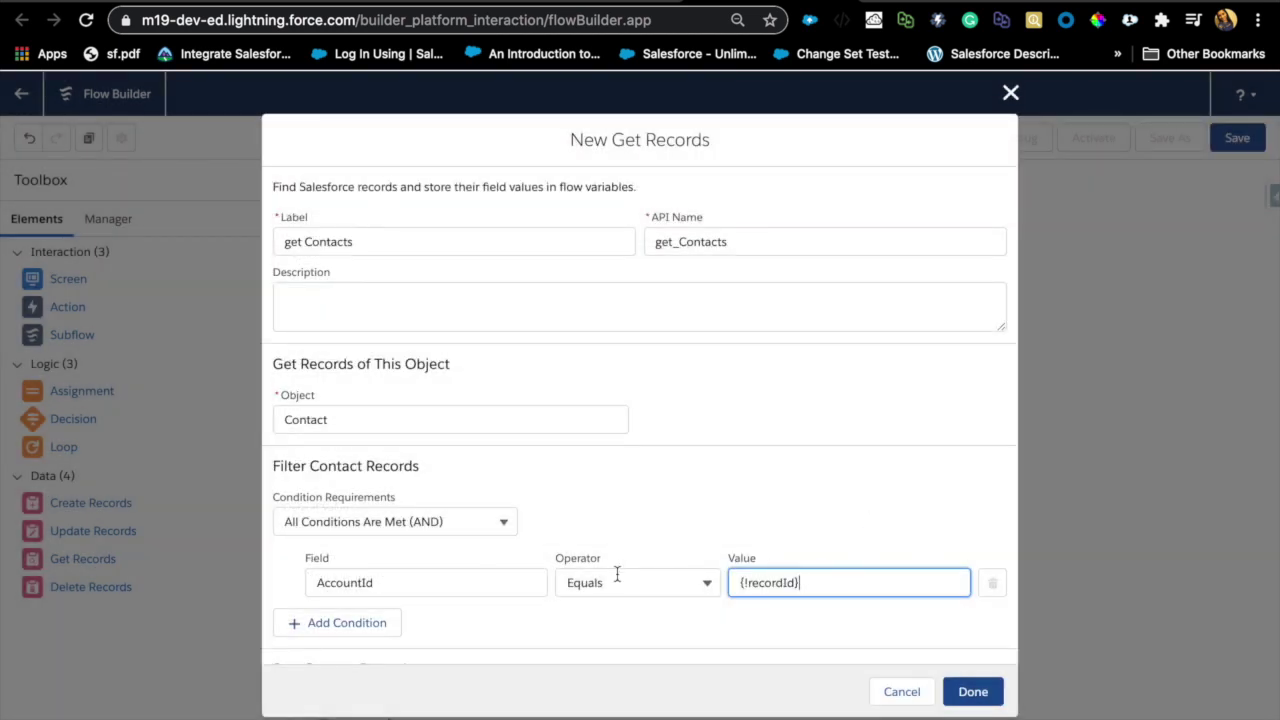
# - Store all matching contact records and finish the get Contacts element
pyautogui.scroll(-4, 768, 600)
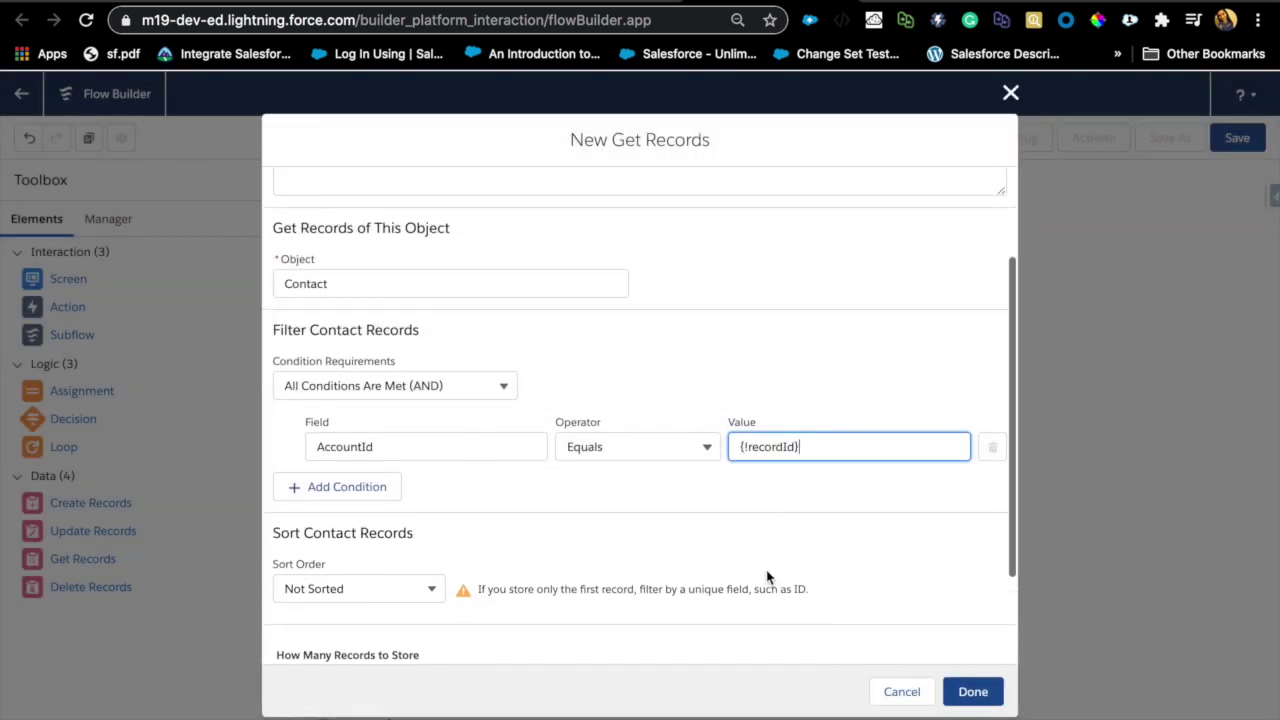
pyautogui.scroll(-1, 768, 577)
pyautogui.click(283, 565)
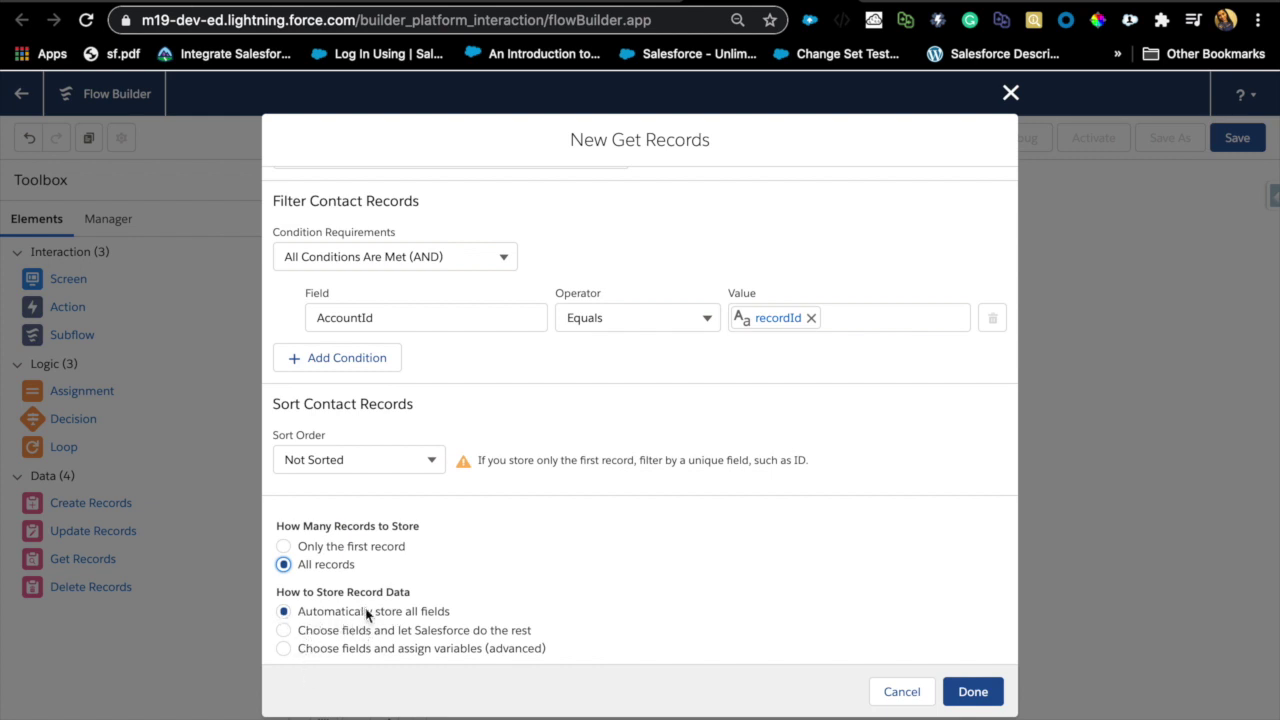
pyautogui.click(962, 694)
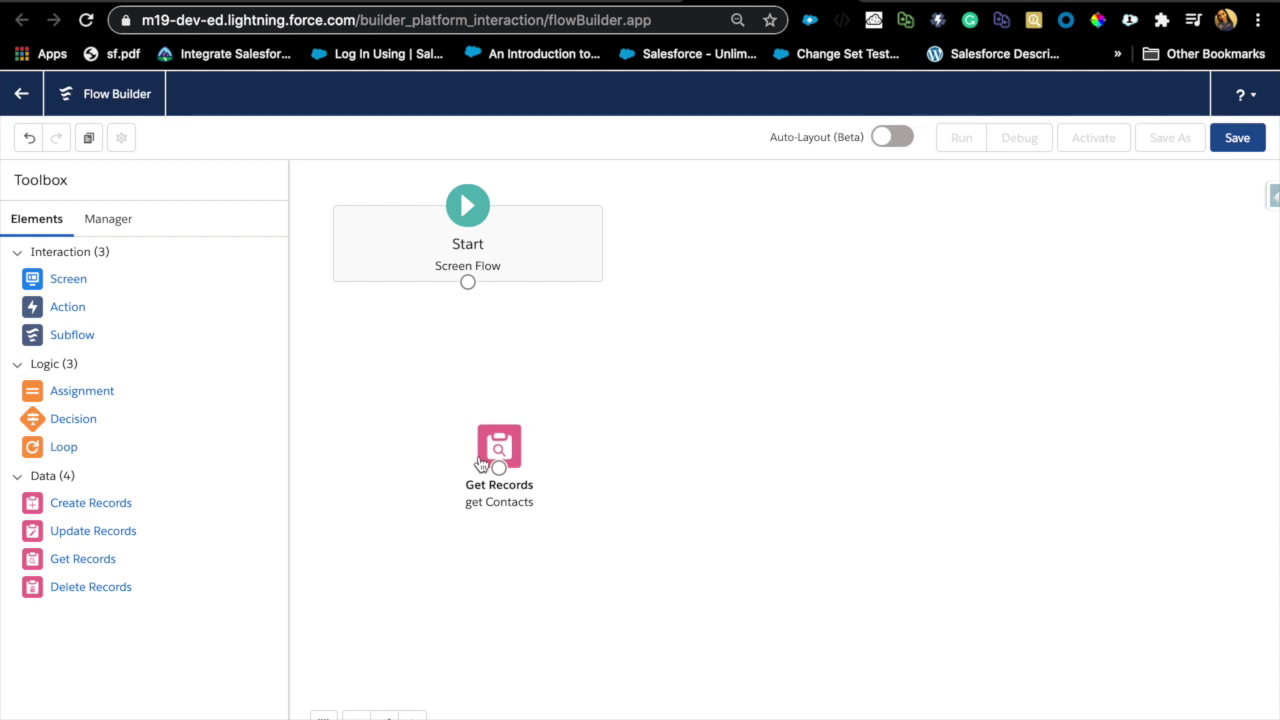
# - Add a 'Loop through contact' loop over get_Contacts after get Contacts, then drop in a new Get Records
pyautogui.moveTo(499, 445); pyautogui.dragTo(480, 377)
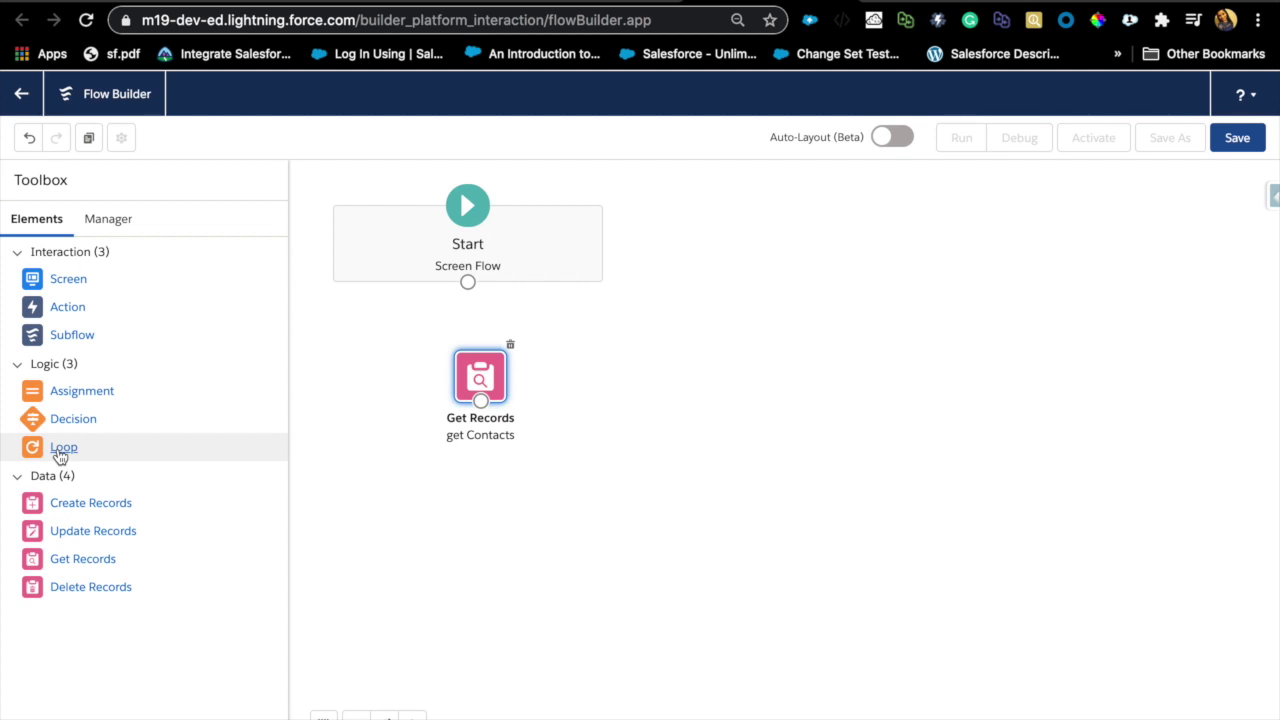
pyautogui.moveTo(60, 455); pyautogui.dragTo(686, 358)
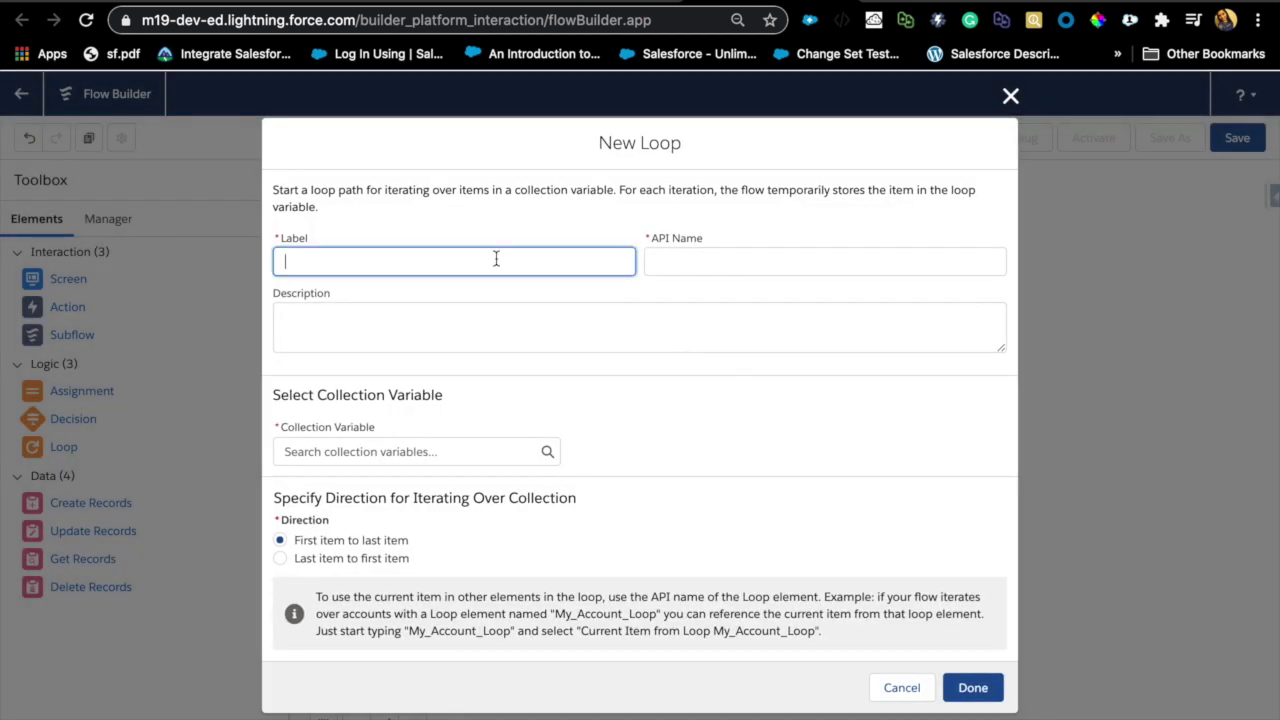
pyautogui.write('Loop through contact')
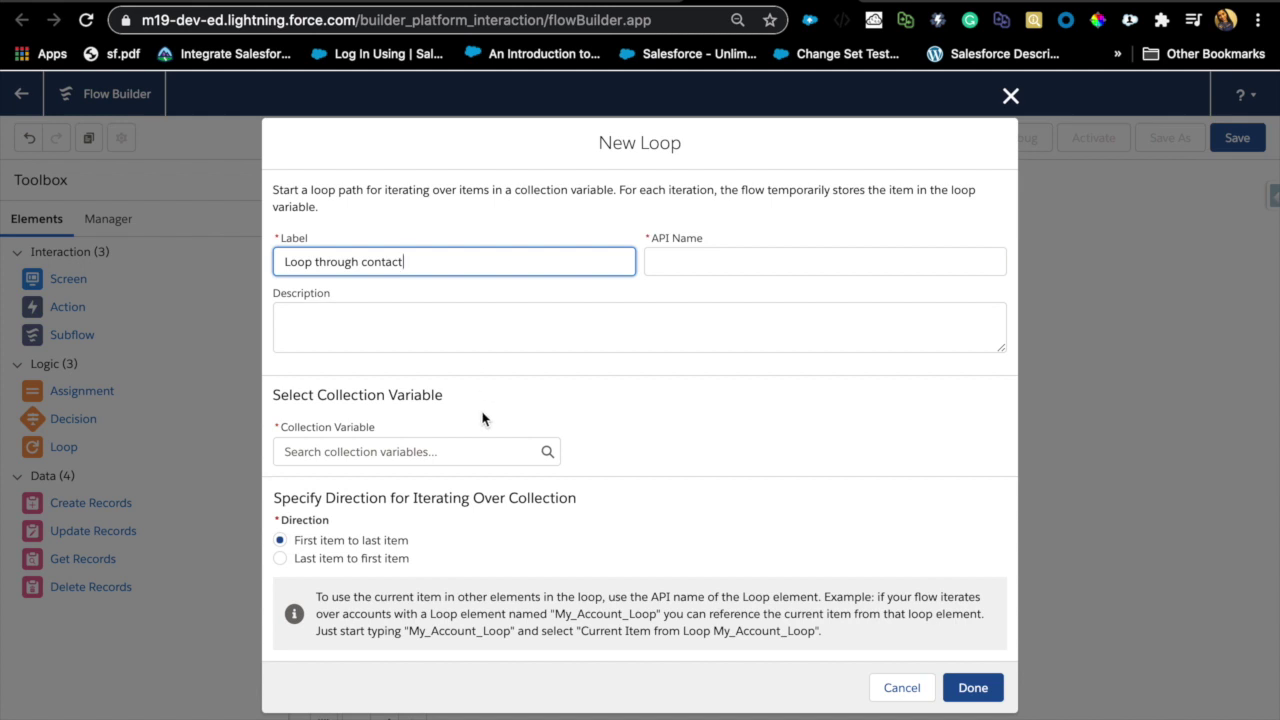
pyautogui.click(378, 451)
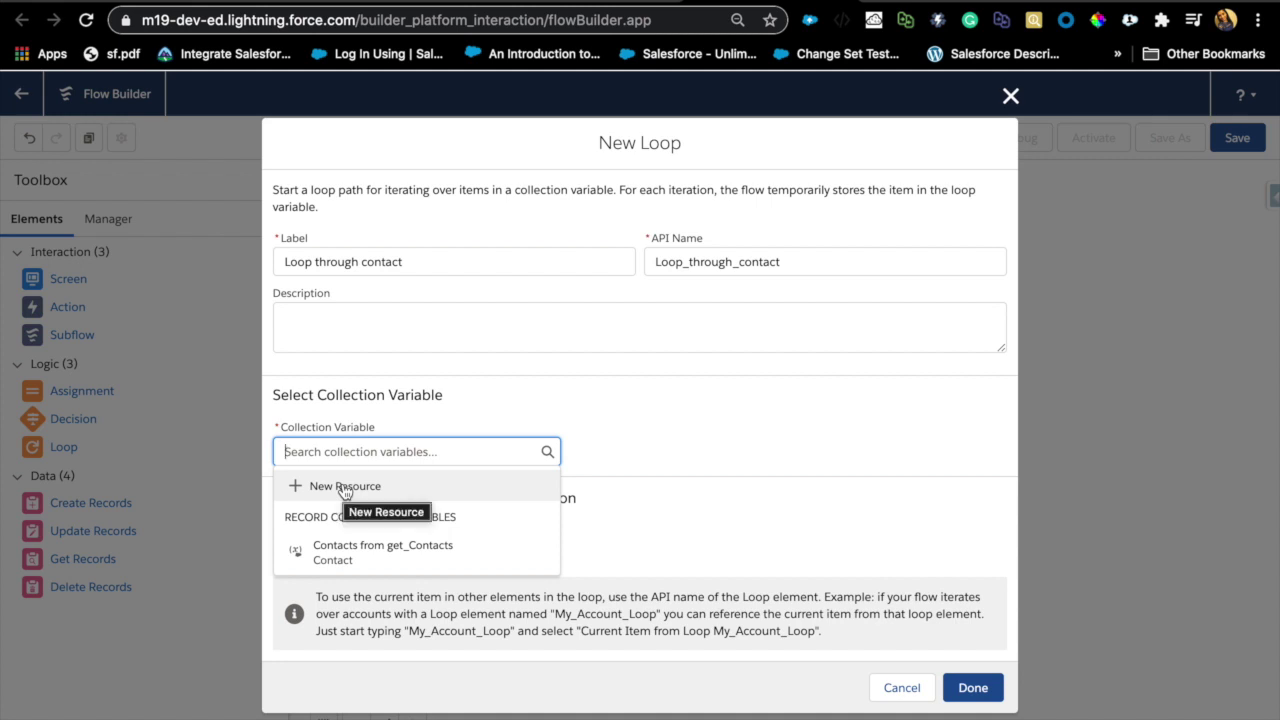
pyautogui.click(345, 556)
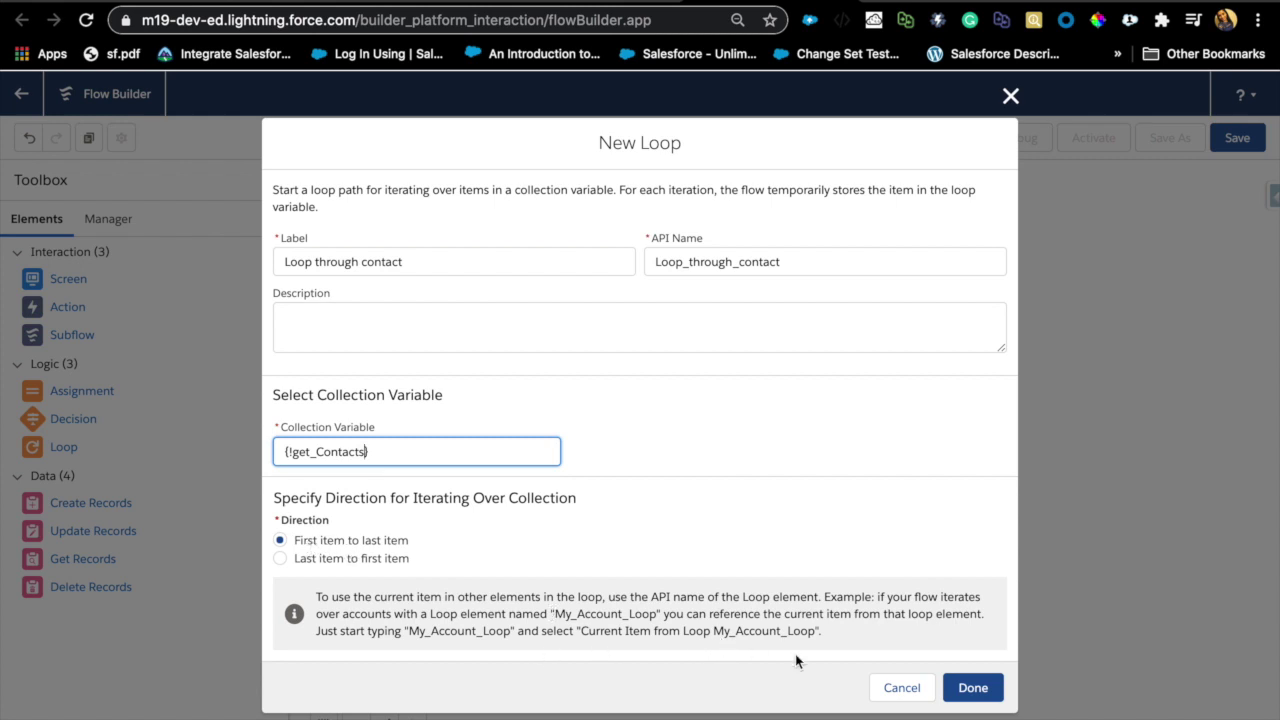
pyautogui.click(978, 693)
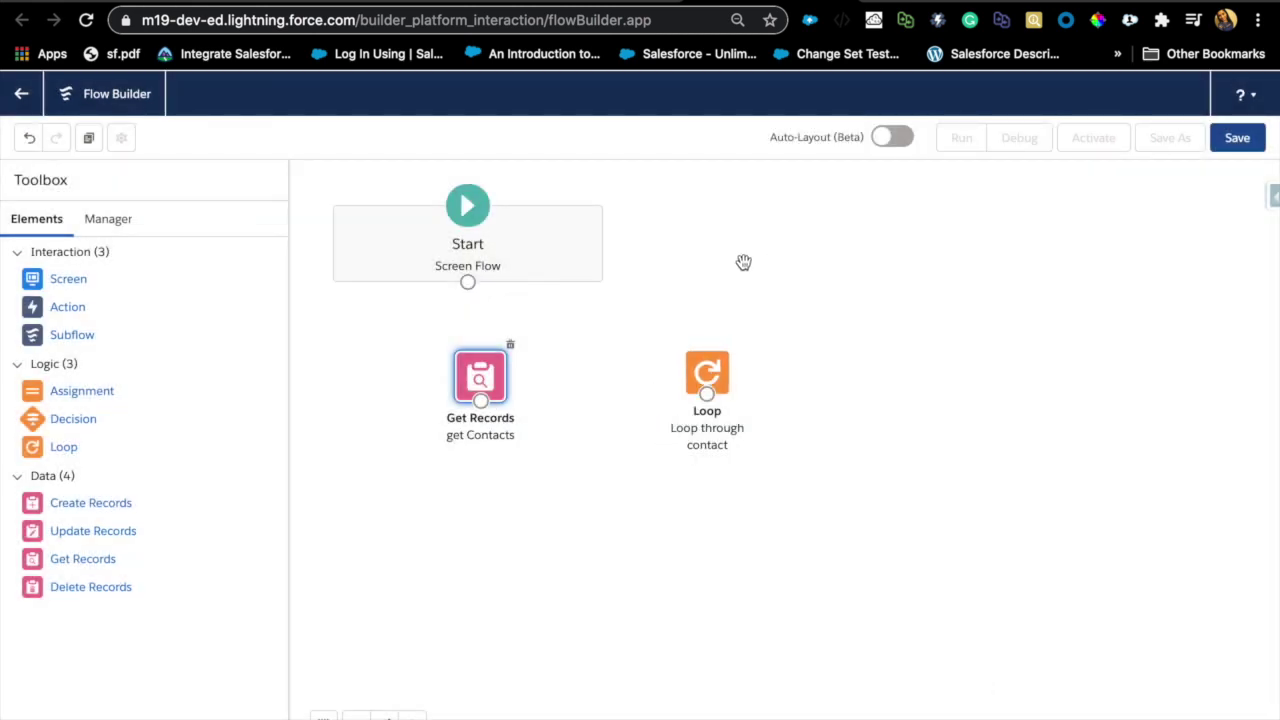
pyautogui.moveTo(663, 397); pyautogui.dragTo(666, 378)
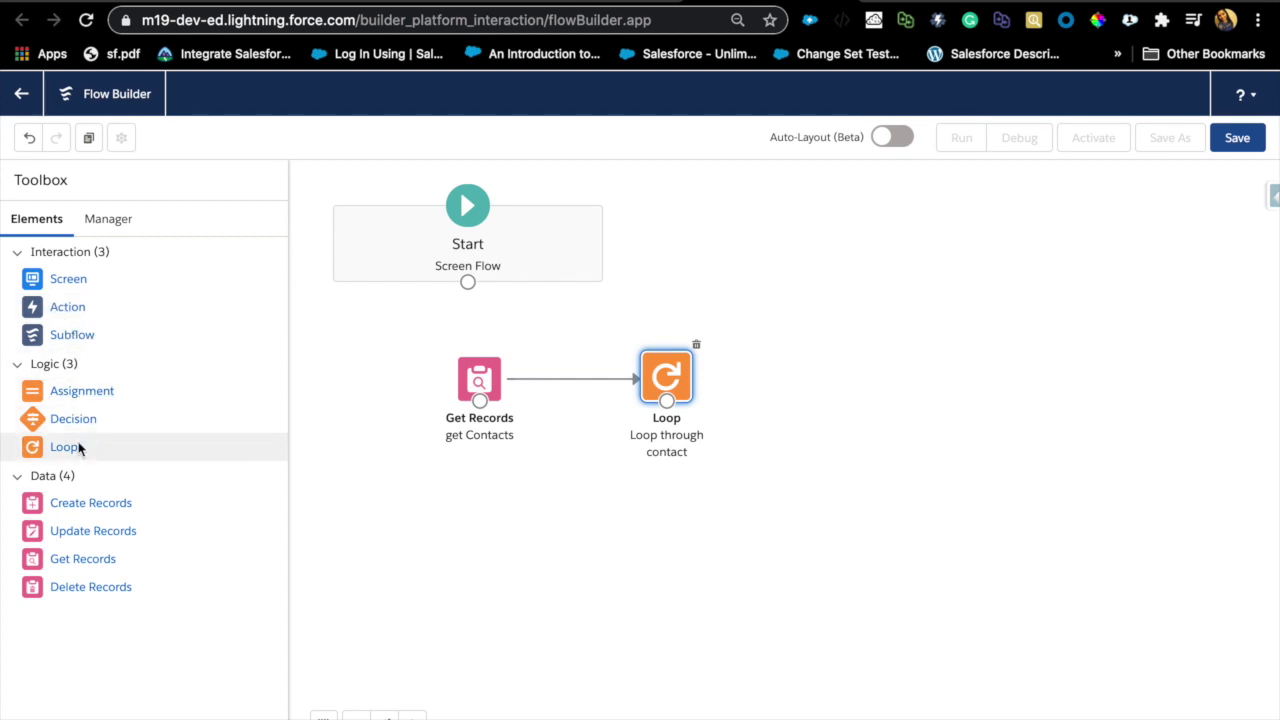
pyautogui.moveTo(78, 560); pyautogui.dragTo(866, 275)
# - Label the element 'Get Account', query the Account object, and filter on its Id field
pyautogui.write('Get Account')
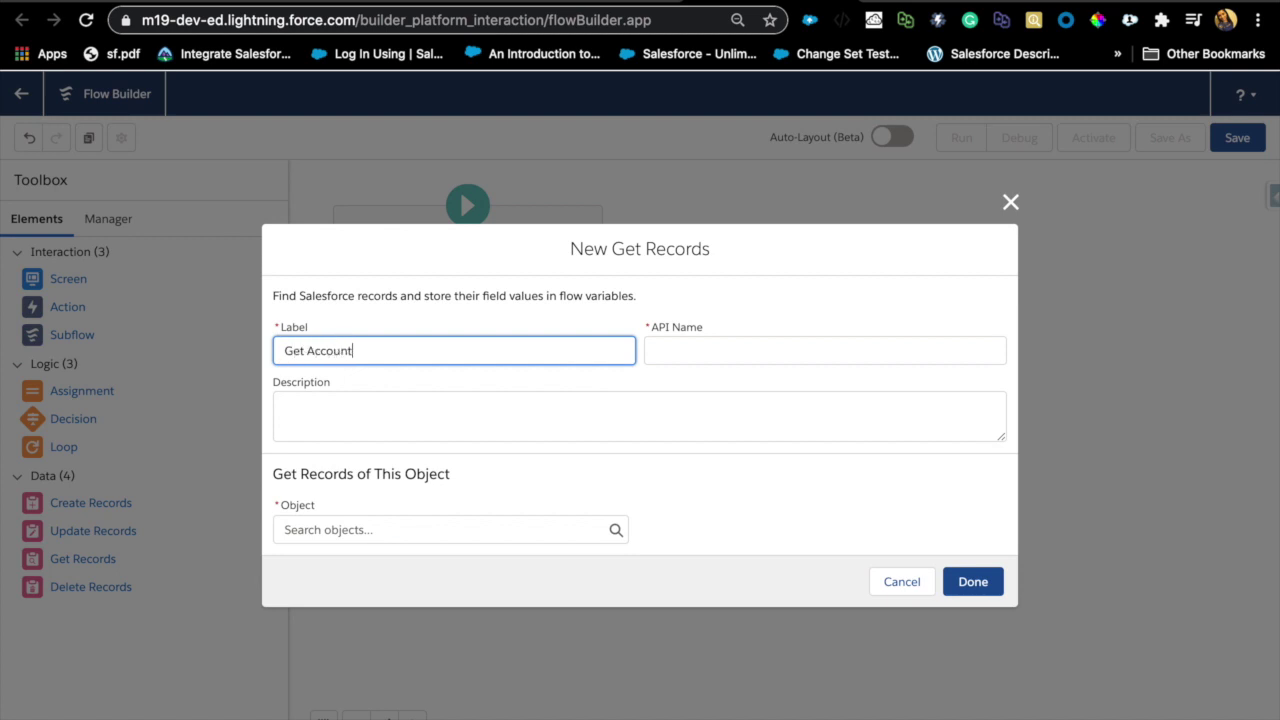
pyautogui.click(286, 530)
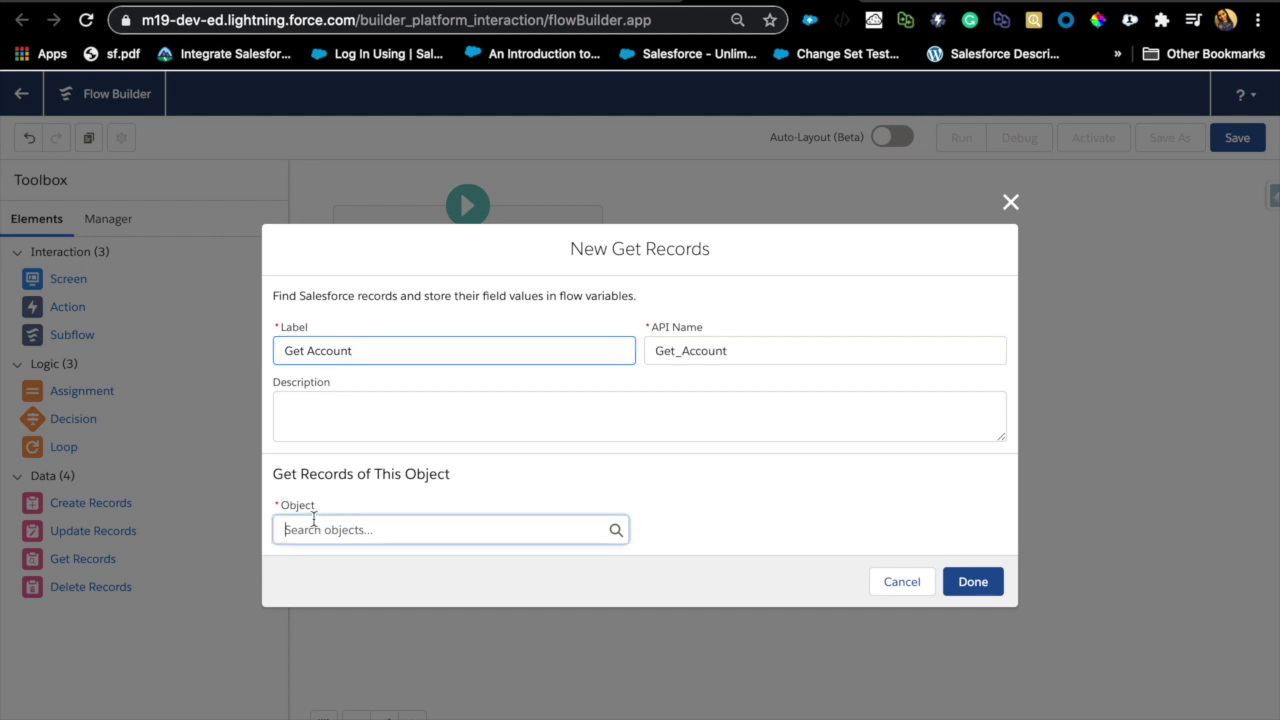
pyautogui.write('Account')
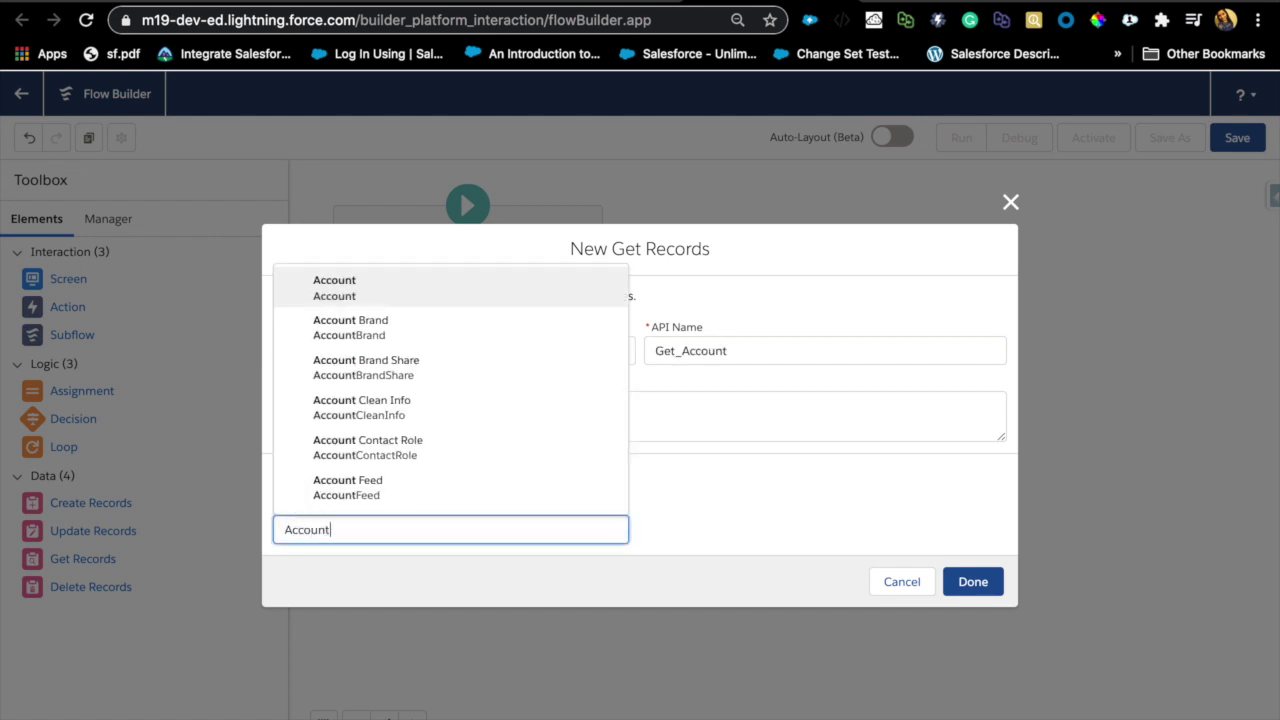
pyautogui.click(367, 286)
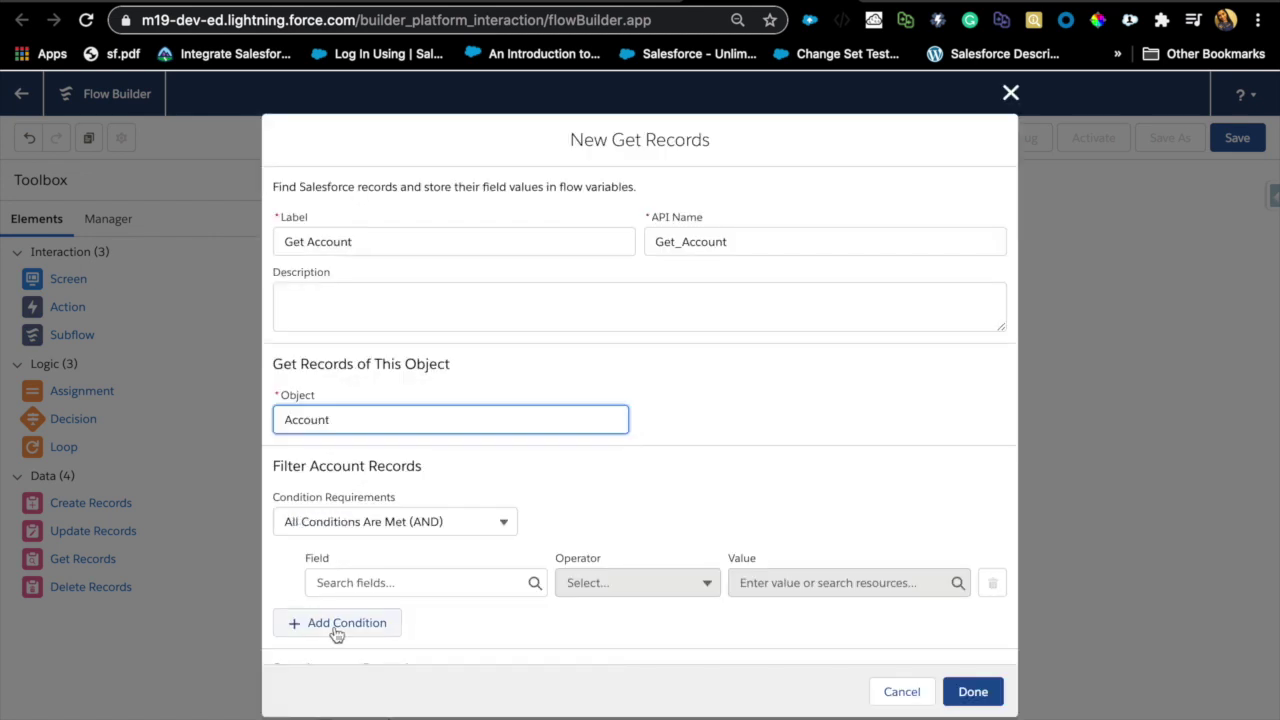
pyautogui.click(351, 582)
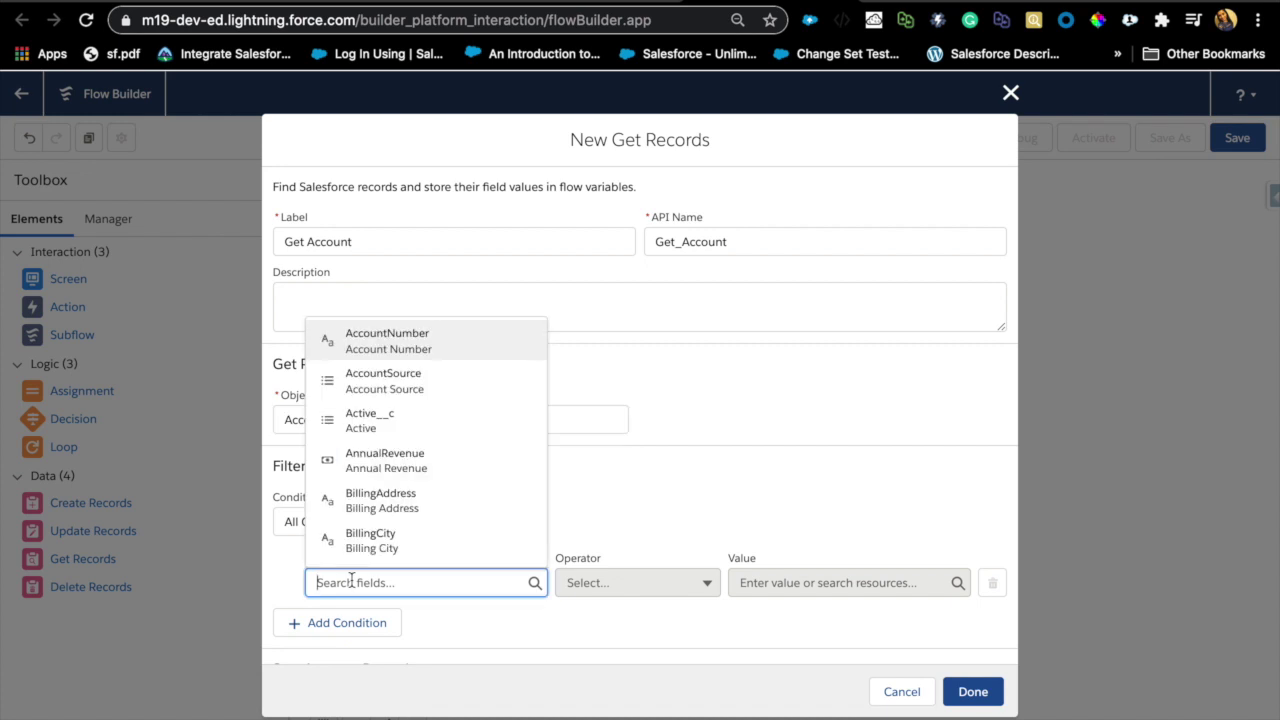
pyautogui.write('Id')
pyautogui.click(336, 460)
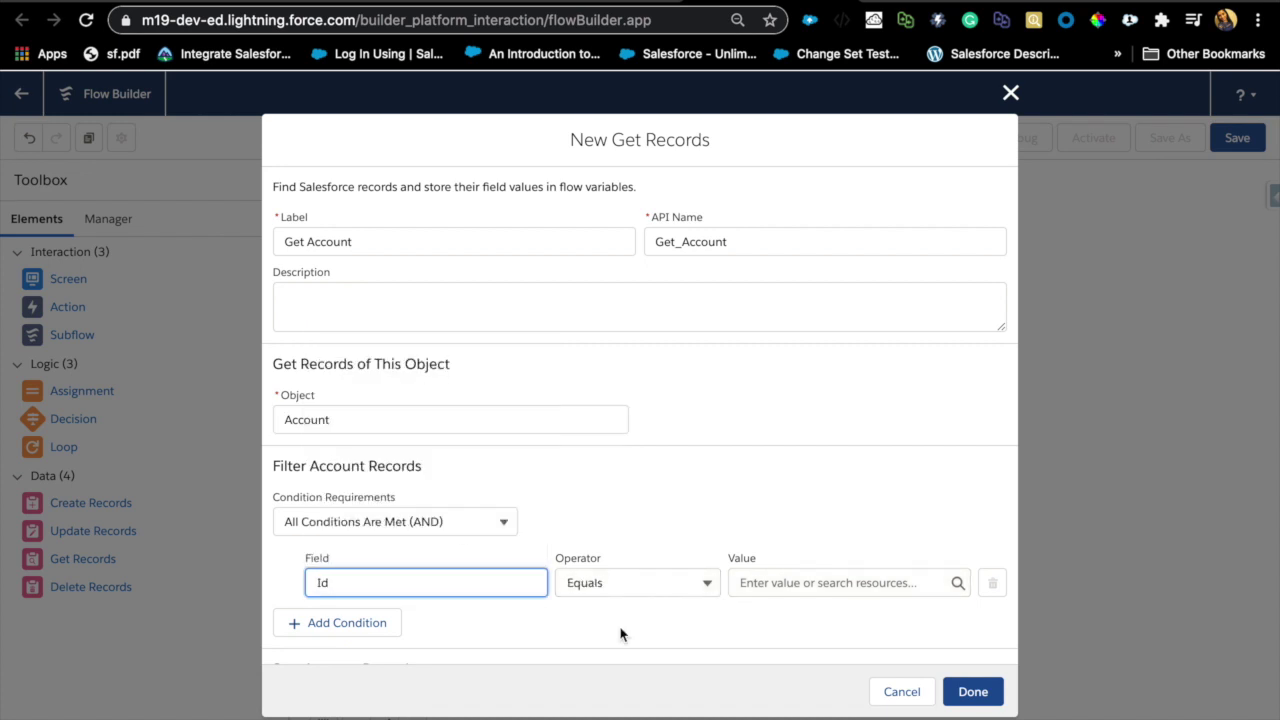
# - Match Id to {!recordId}, save, and place Get Account left of get Contacts, shifting the Loop right
pyautogui.click(768, 584)
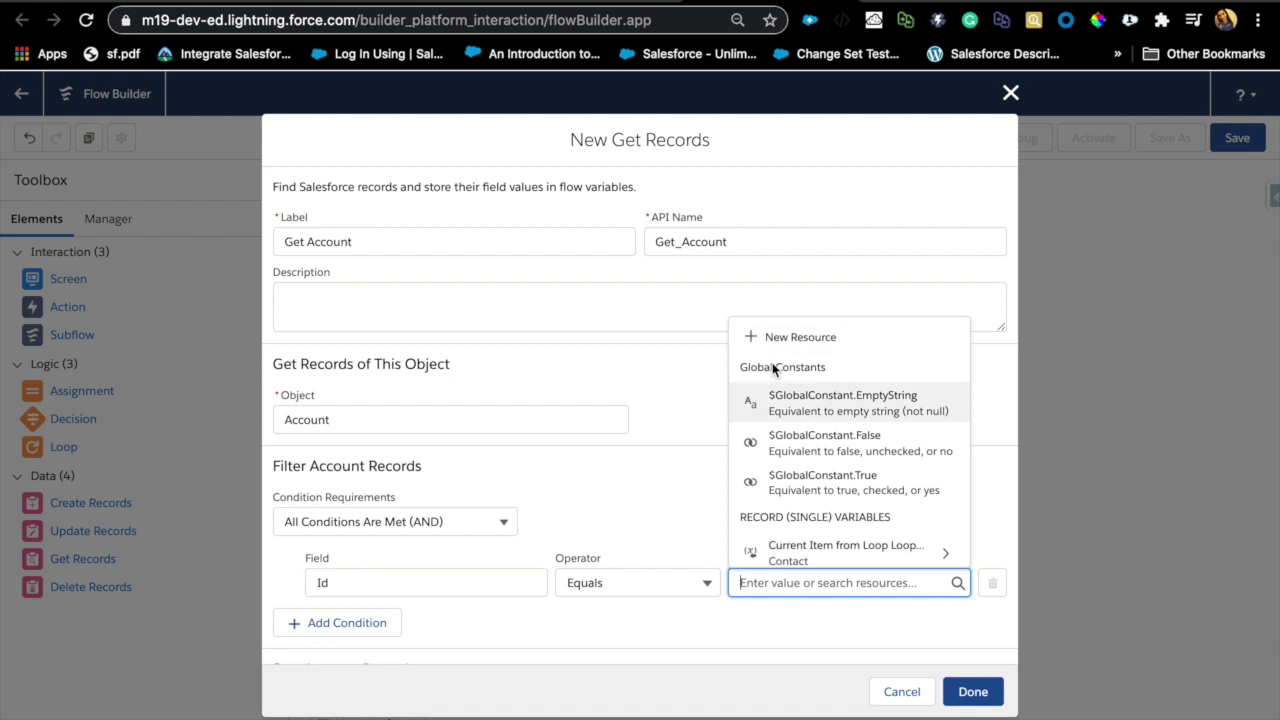
pyautogui.write('reco')
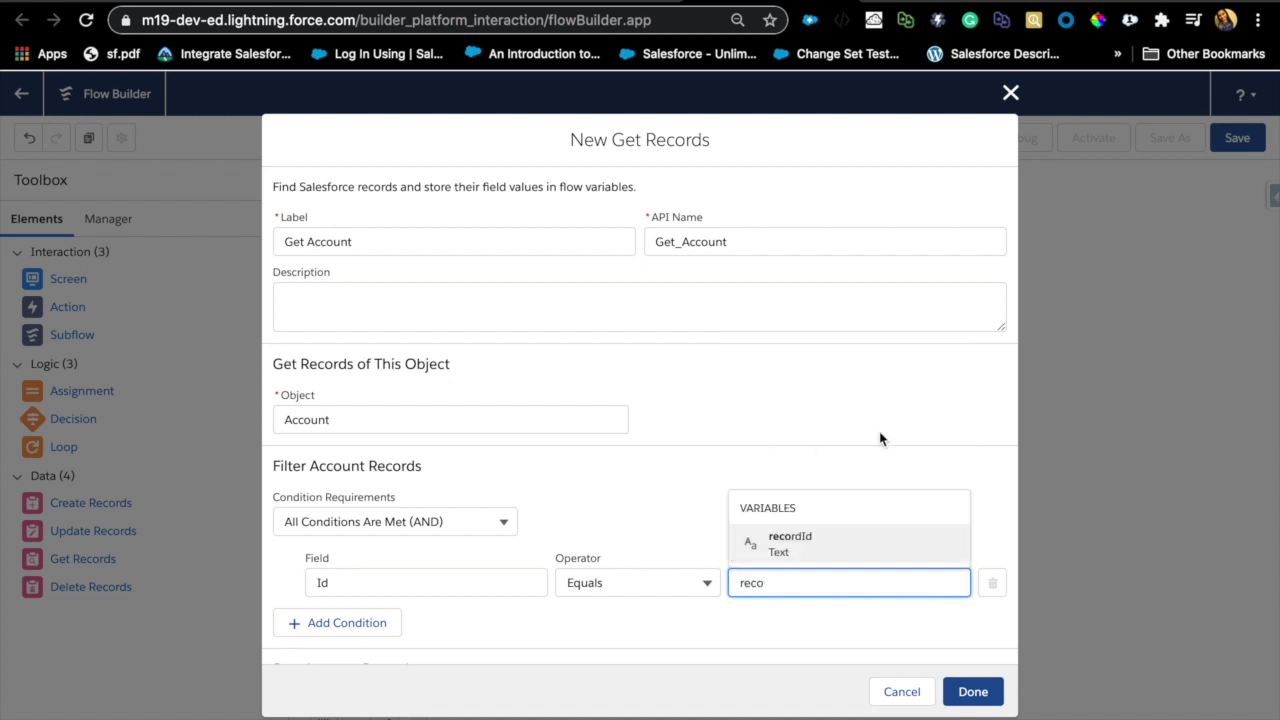
pyautogui.click(772, 540)
pyautogui.scroll(-2, 777, 634)
pyautogui.scroll(-3, 777, 634)
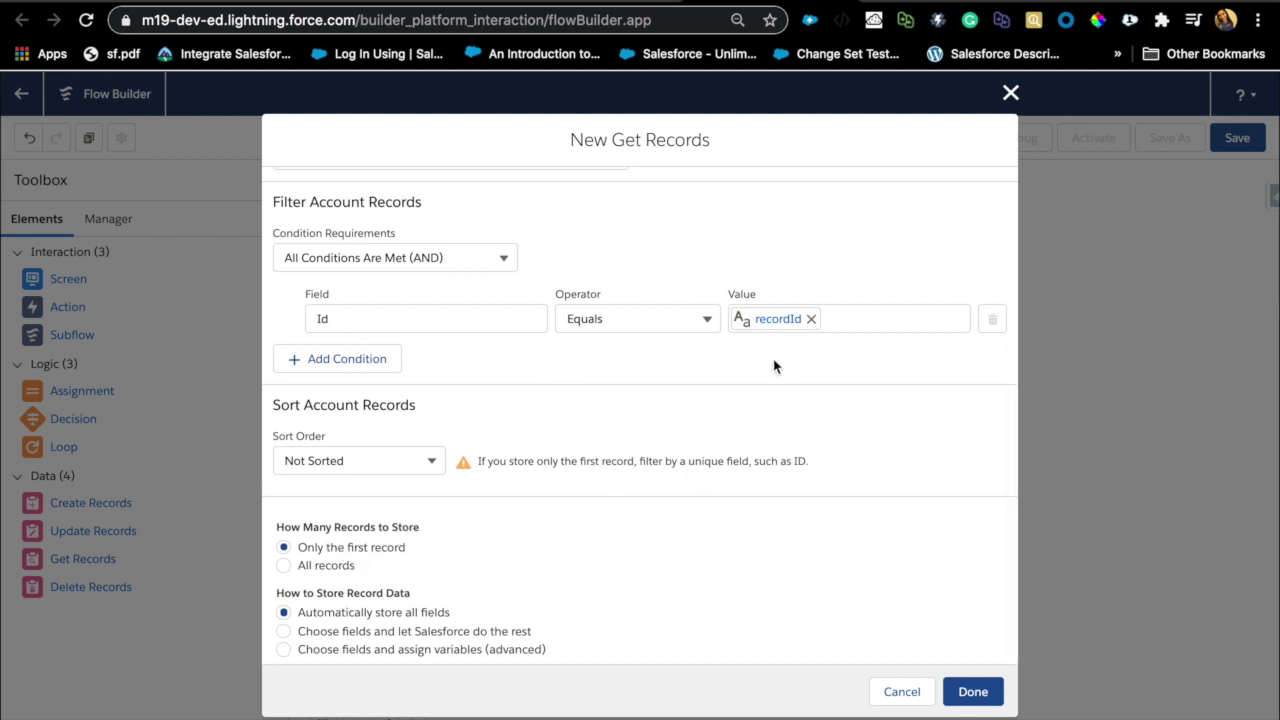
pyautogui.click(967, 692)
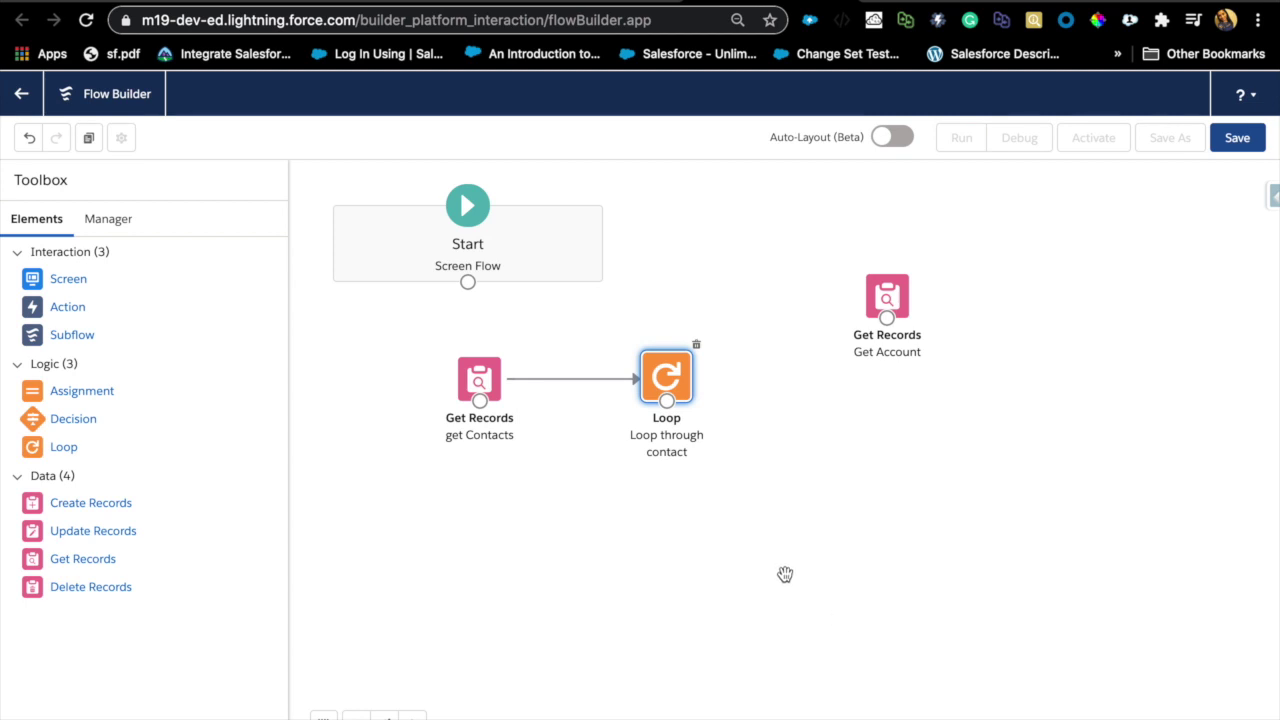
pyautogui.moveTo(887, 302); pyautogui.dragTo(351, 403)
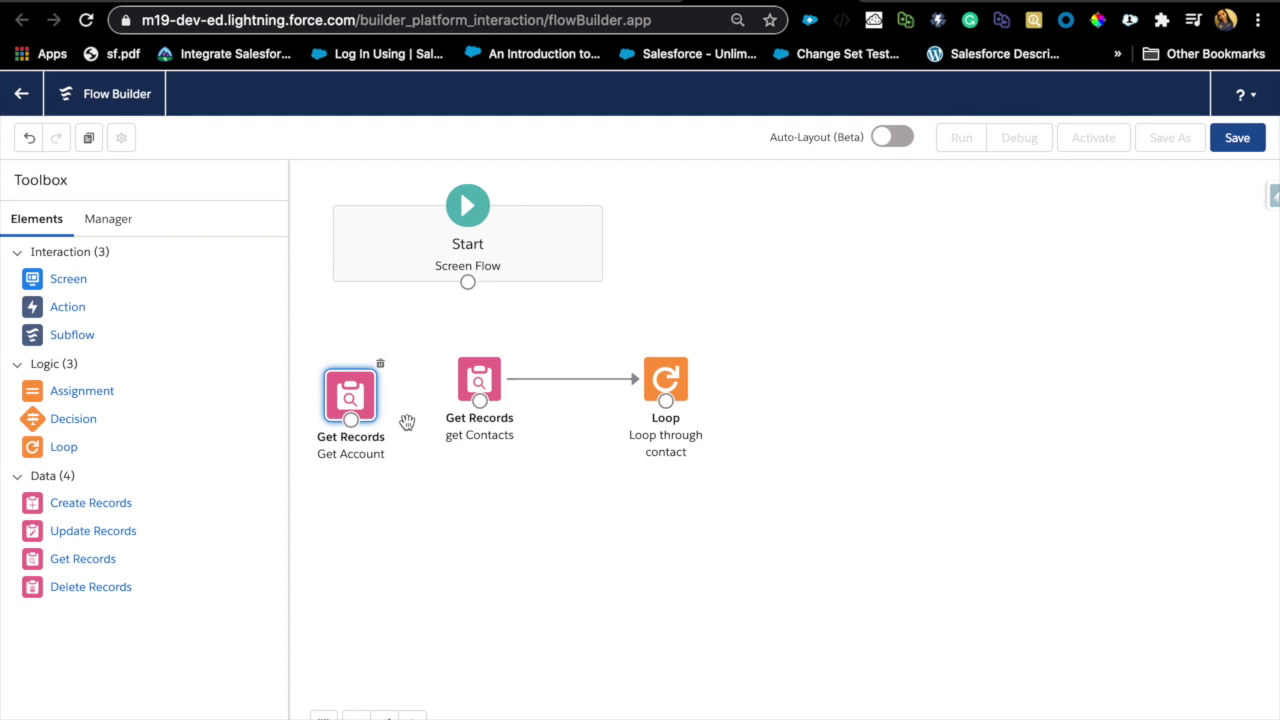
pyautogui.moveTo(651, 398); pyautogui.dragTo(786, 376)
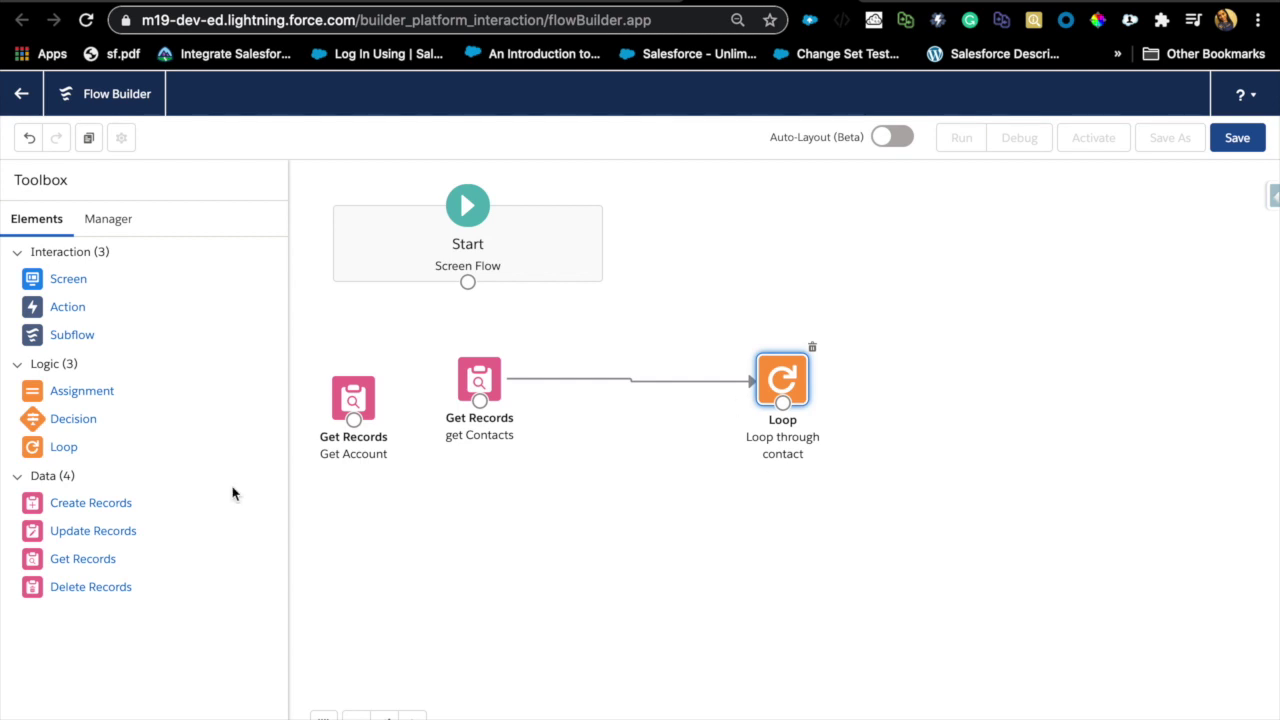
# - Connect Start to Get Account and Get Account to get Contacts, then move the Loop back left
pyautogui.moveTo(354, 422); pyautogui.dragTo(479, 380)
pyautogui.moveTo(466, 282); pyautogui.dragTo(349, 391)
pyautogui.moveTo(783, 380); pyautogui.dragTo(688, 380)
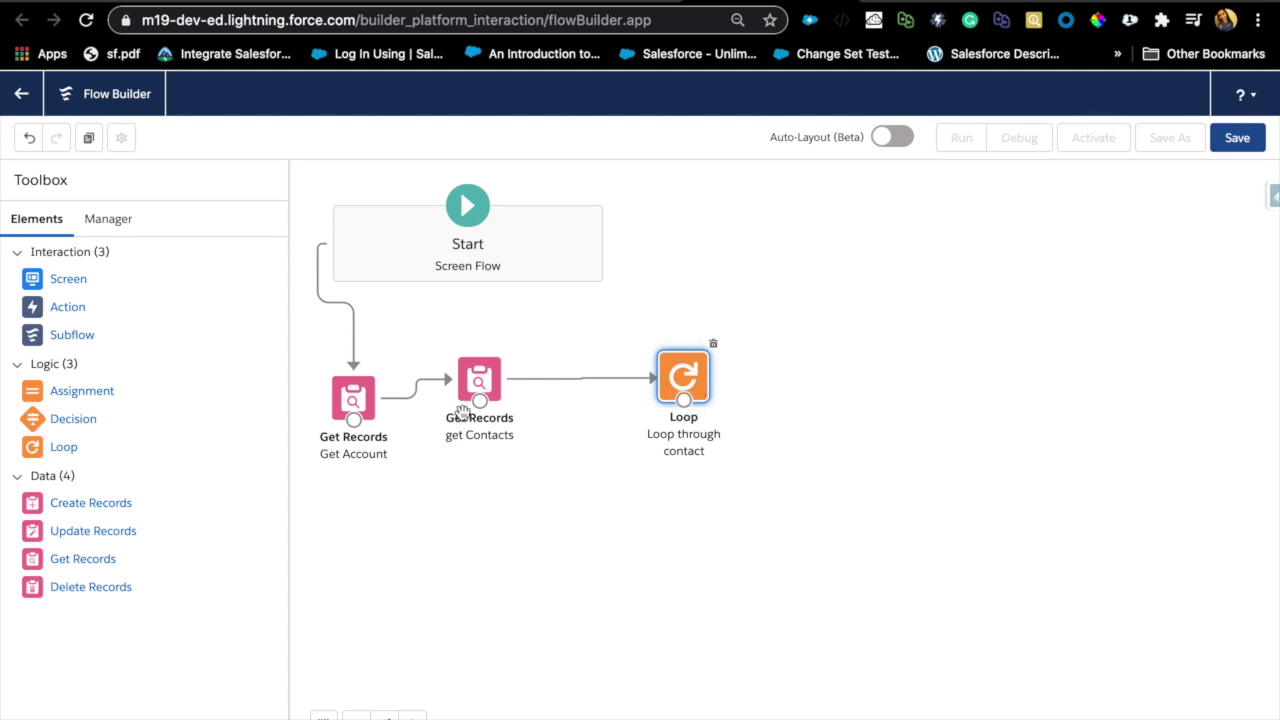
pyautogui.click(1055, 2)
# - Add an Assignment element labelled 'Assign COntact' next to the loop
pyautogui.moveTo(678, 390); pyautogui.dragTo(631, 390)
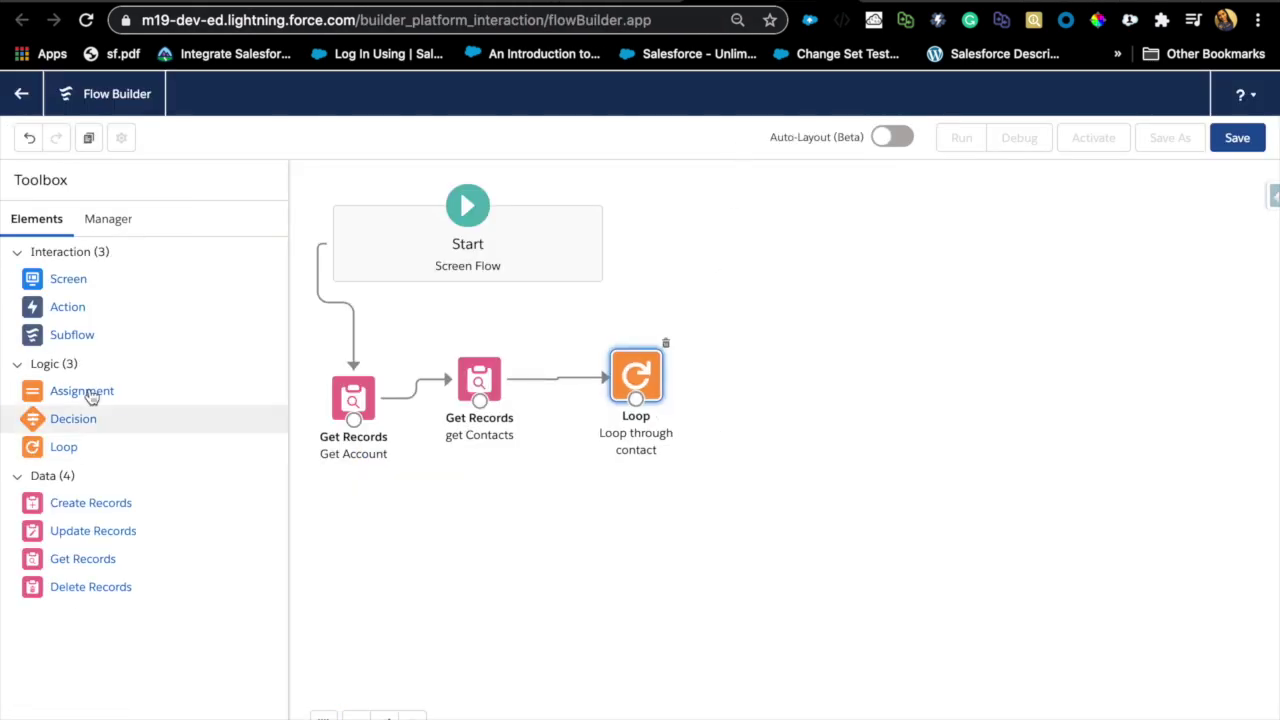
pyautogui.moveTo(93, 396); pyautogui.dragTo(800, 384)
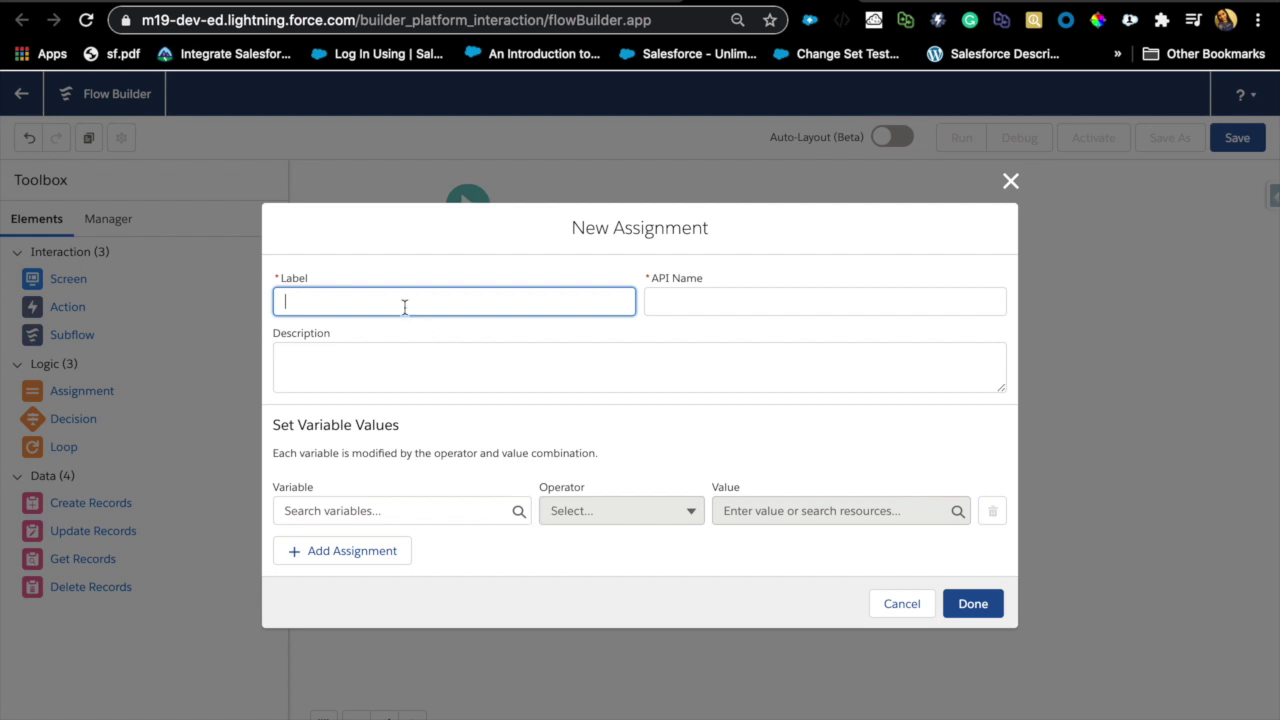
pyautogui.write('Assi')
pyautogui.write('g COntact')
pyautogui.click(315, 301)
pyautogui.write('n')
# - Set {!Loop_through_contact.MailingCountry} equal to {!Get_Account.BillingCountry} and add a second row
pyautogui.click(322, 511)
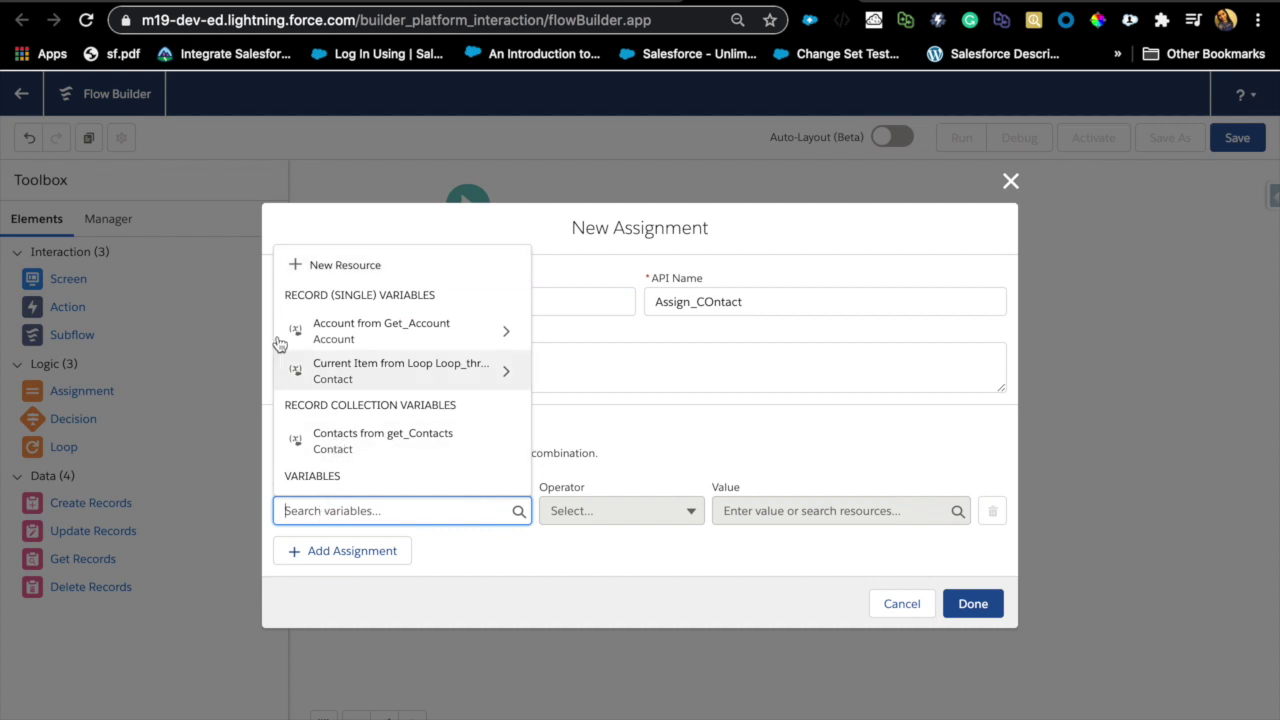
pyautogui.click(358, 376)
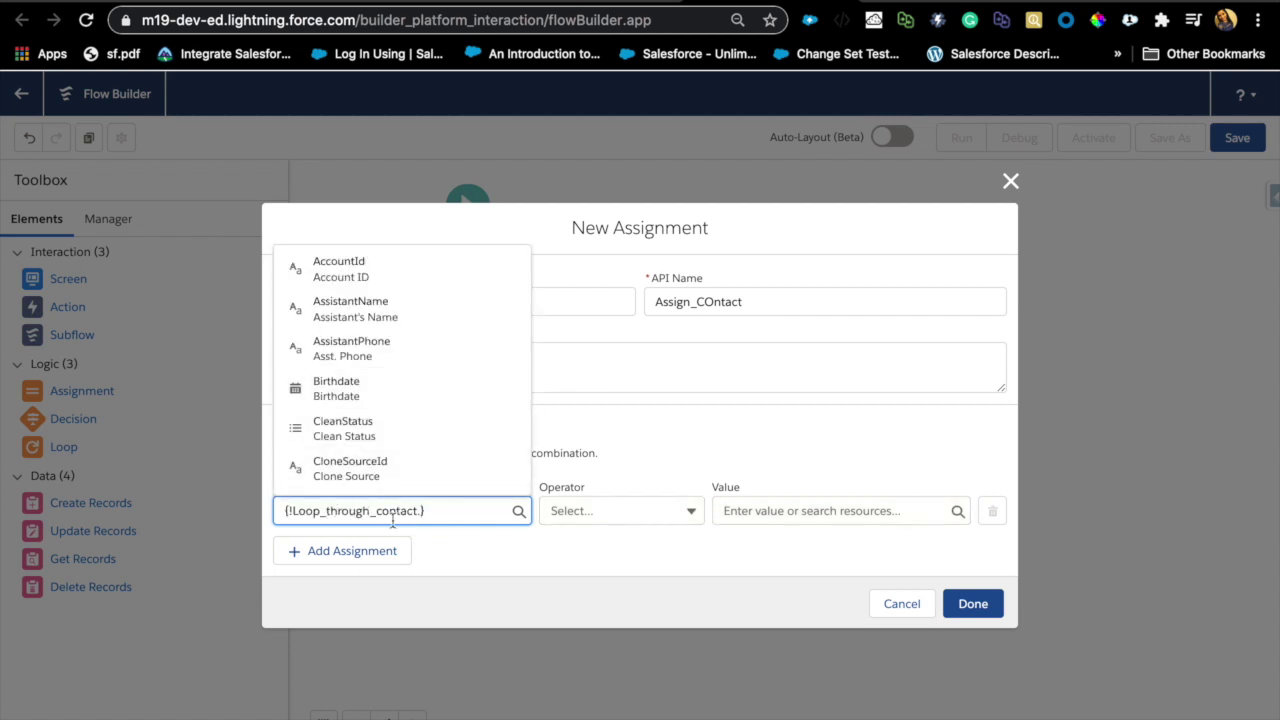
pyautogui.write('mailing')
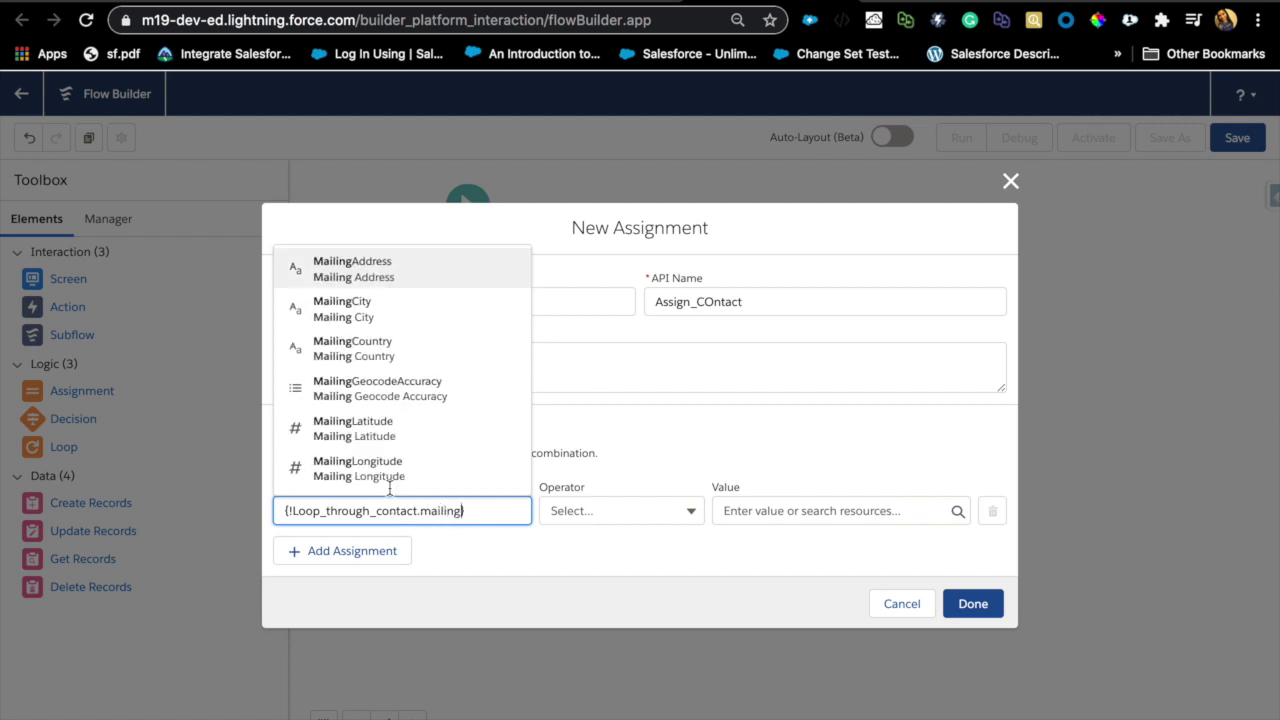
pyautogui.click(366, 346)
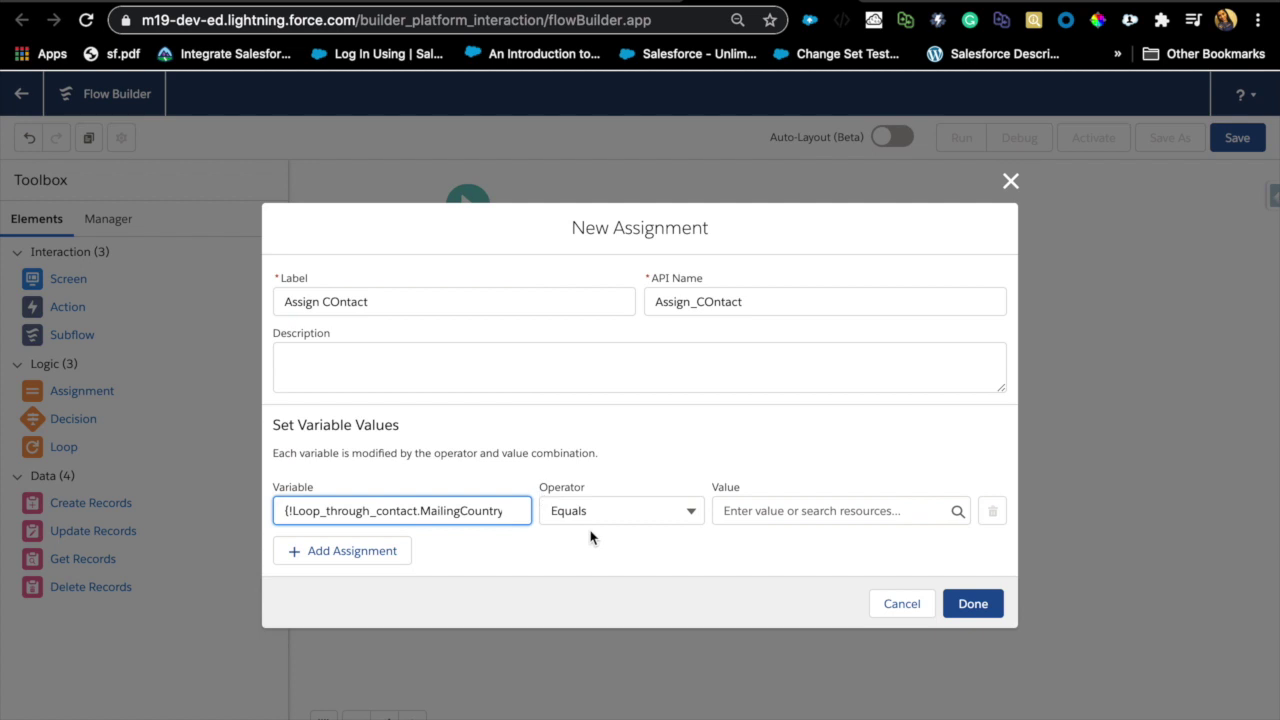
pyautogui.click(771, 512)
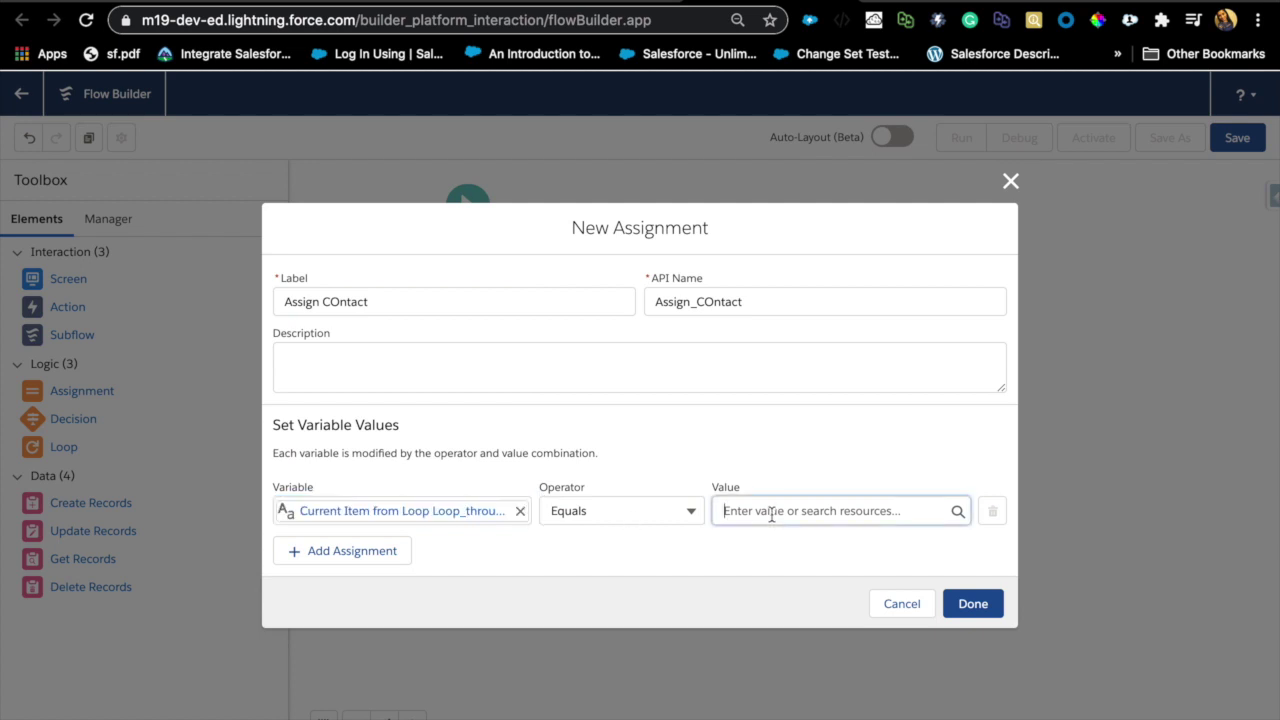
pyautogui.scroll(-1, 831, 484)
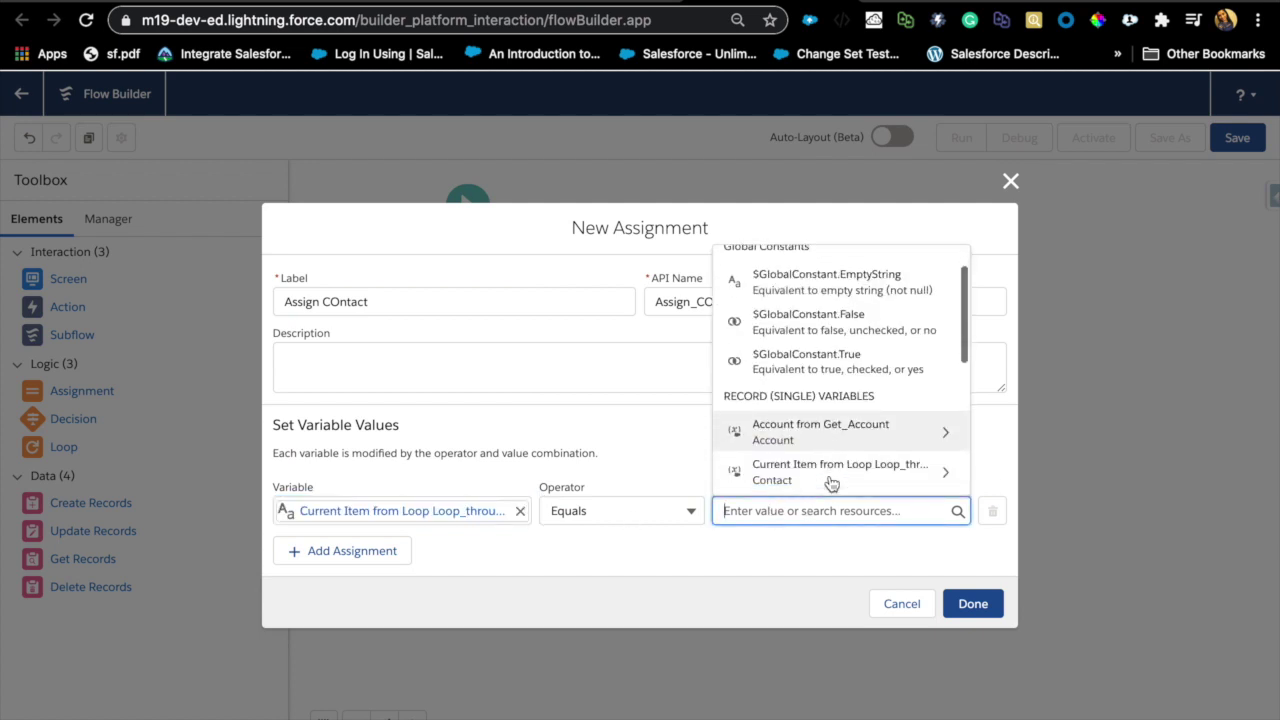
pyautogui.click(822, 432)
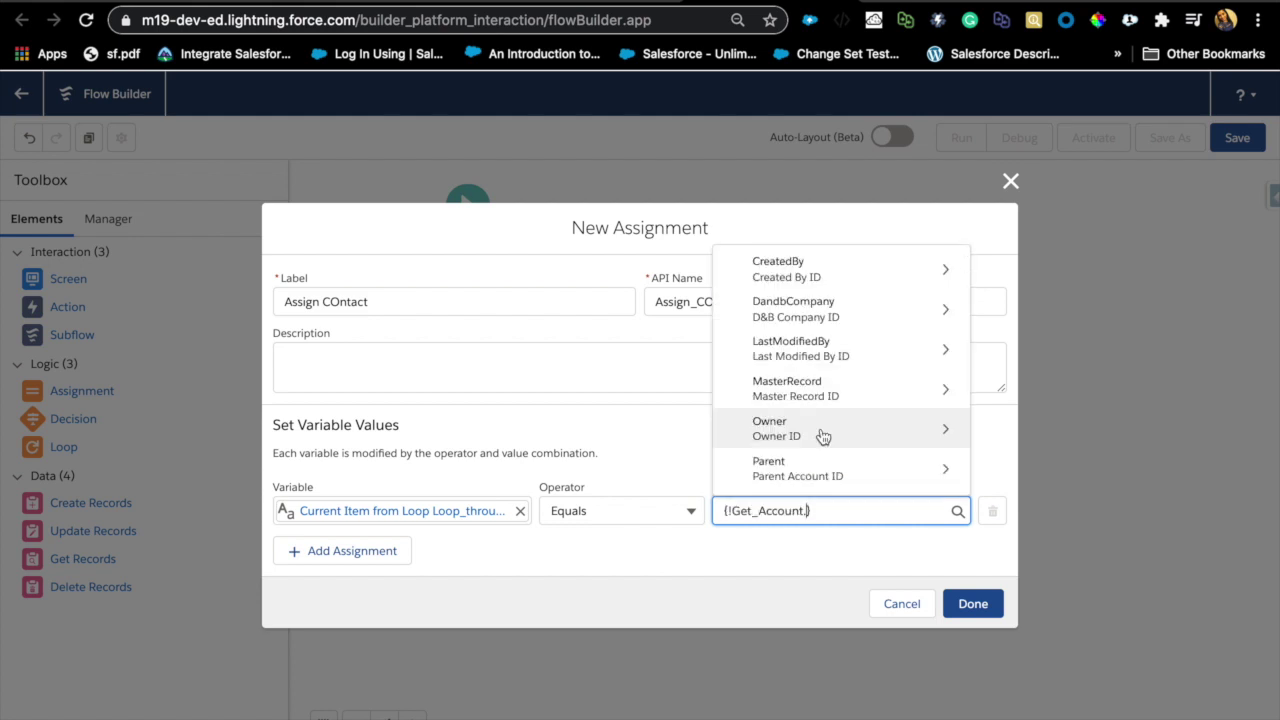
pyautogui.write('bill')
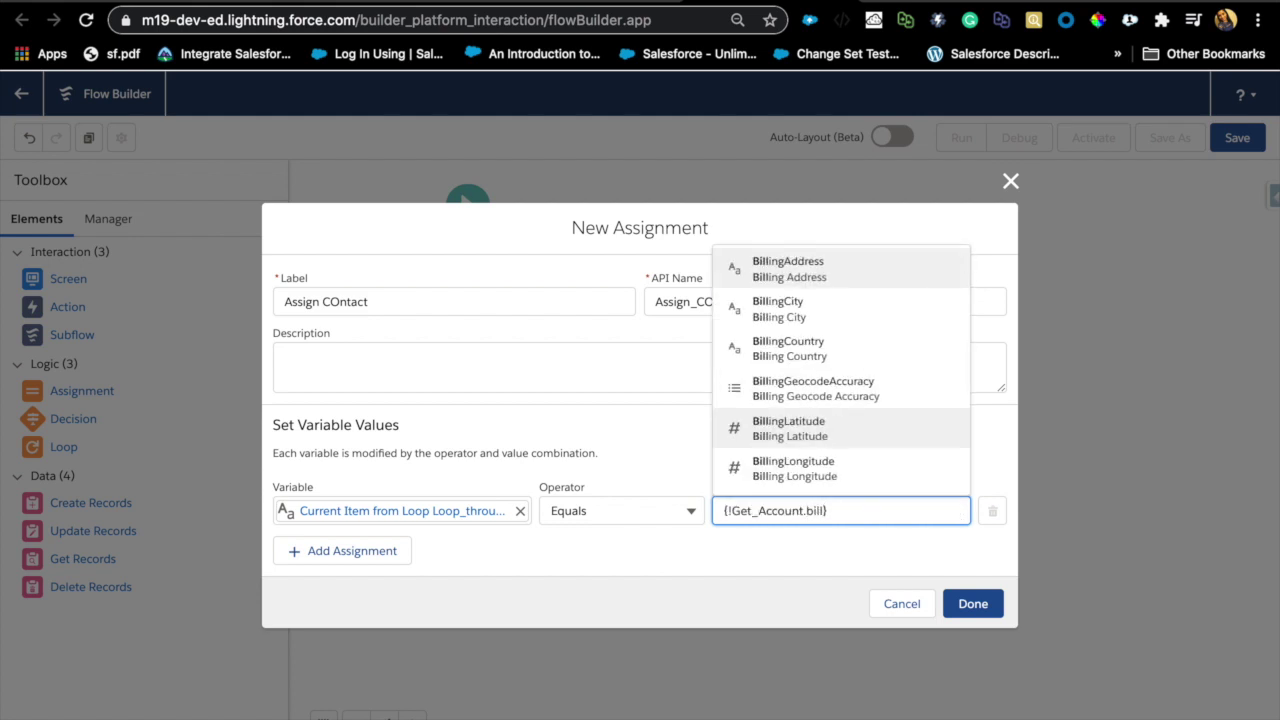
pyautogui.click(803, 348)
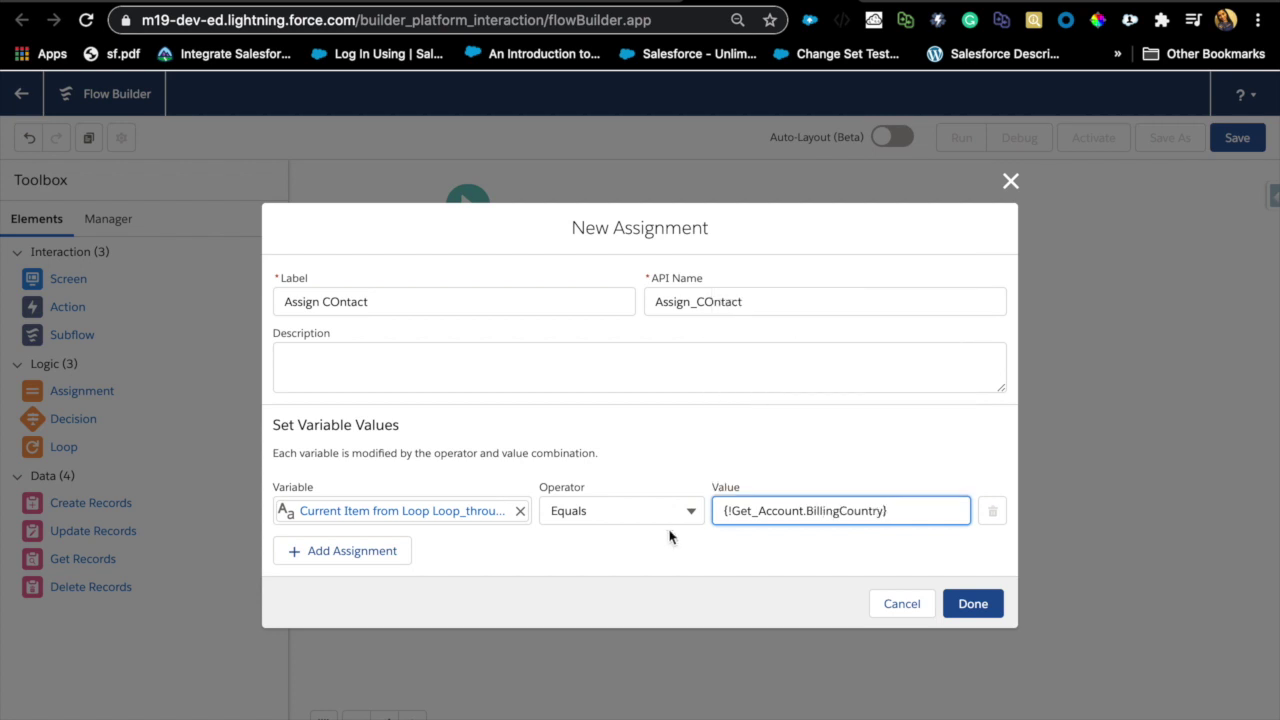
pyautogui.click(343, 550)
# - Set the looped contact's MailingState to {!Get_Account.BillingState} in the second row and save the assignment
pyautogui.click(362, 539)
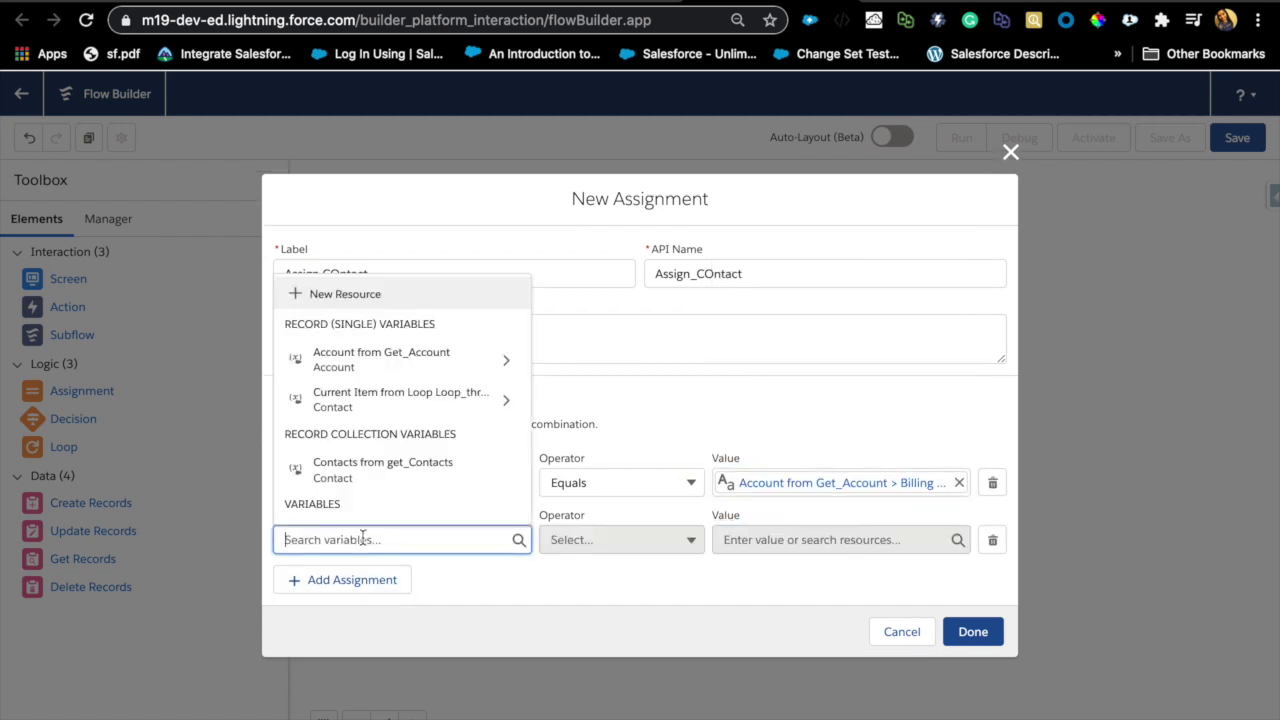
pyautogui.click(398, 400)
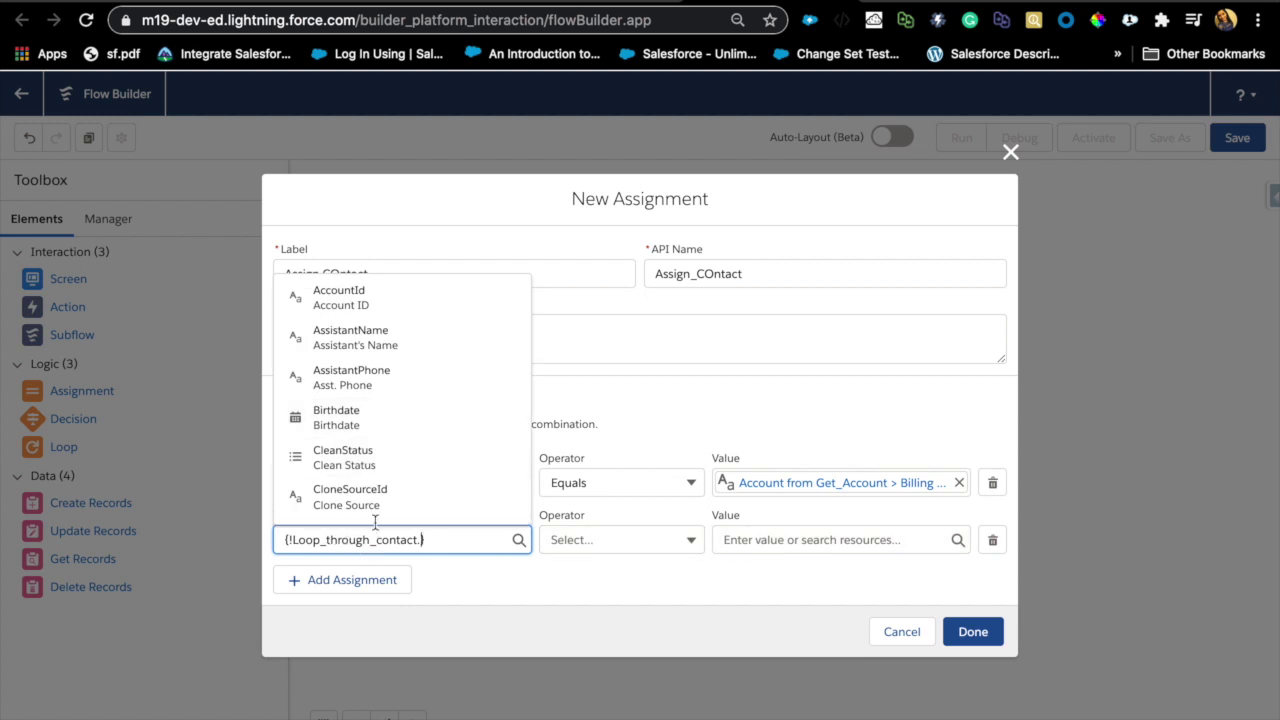
pyautogui.write('s')
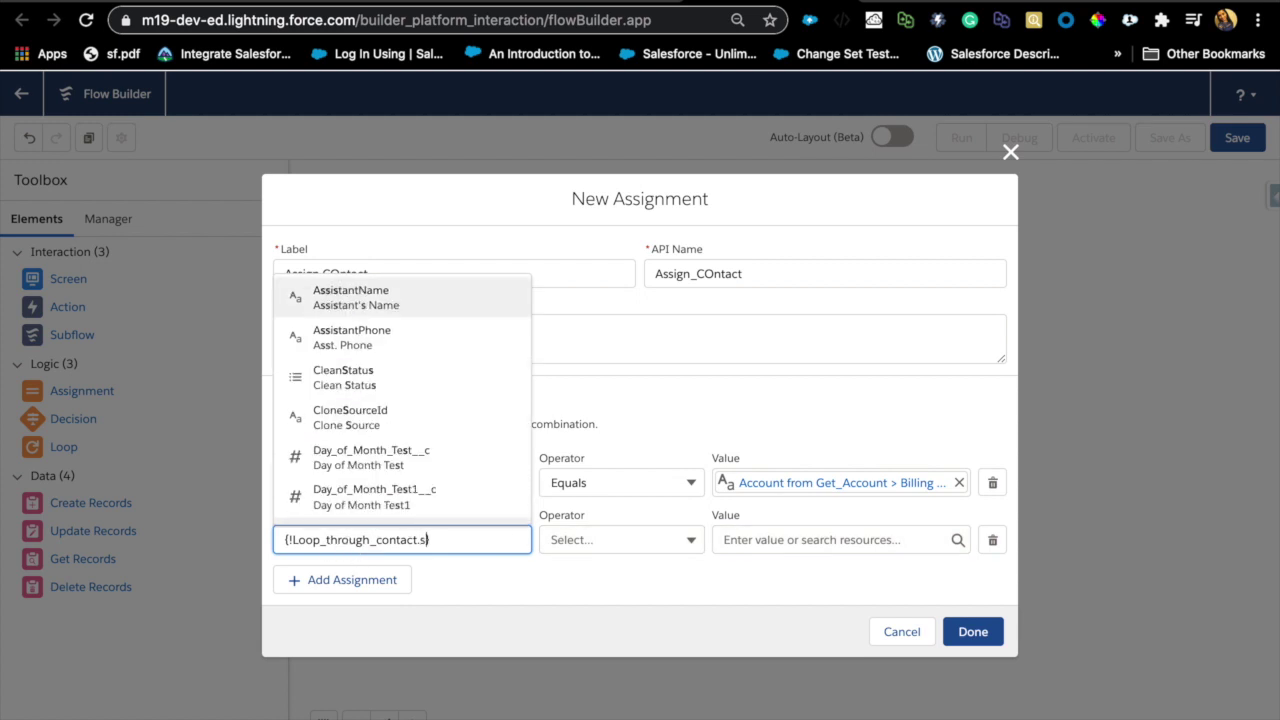
pyautogui.write('tat')
pyautogui.click(358, 462)
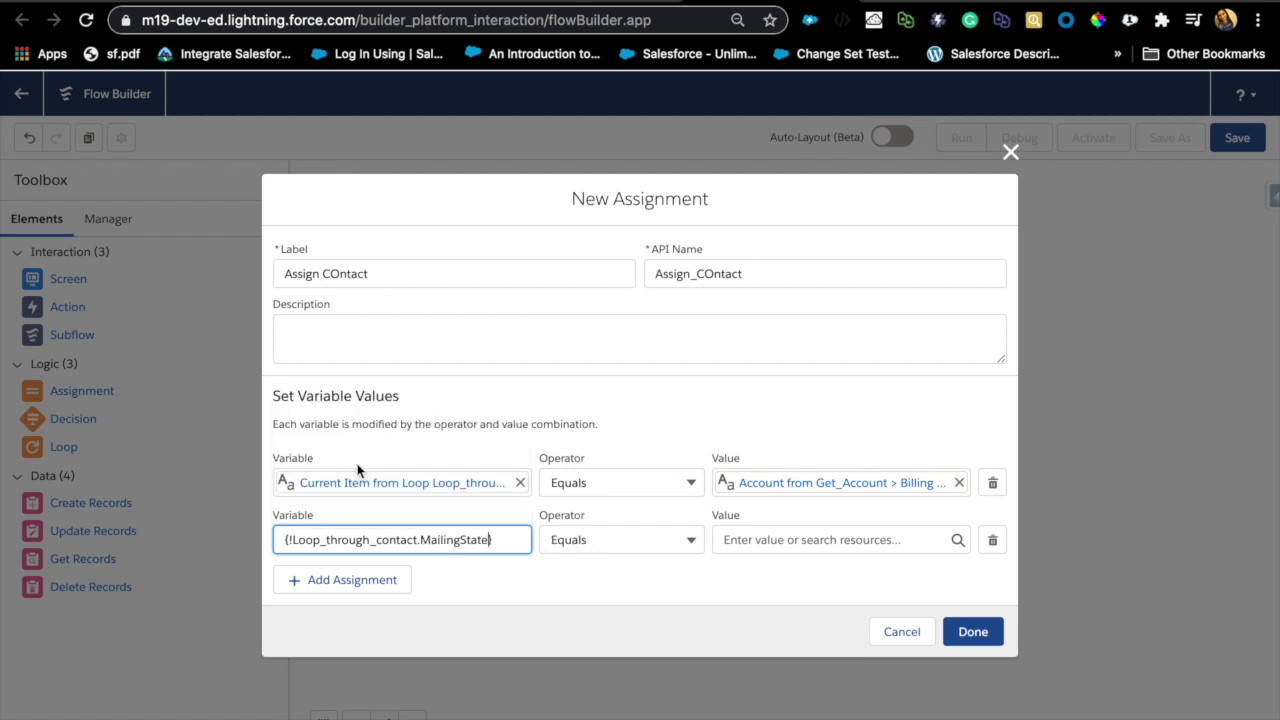
pyautogui.click(771, 540)
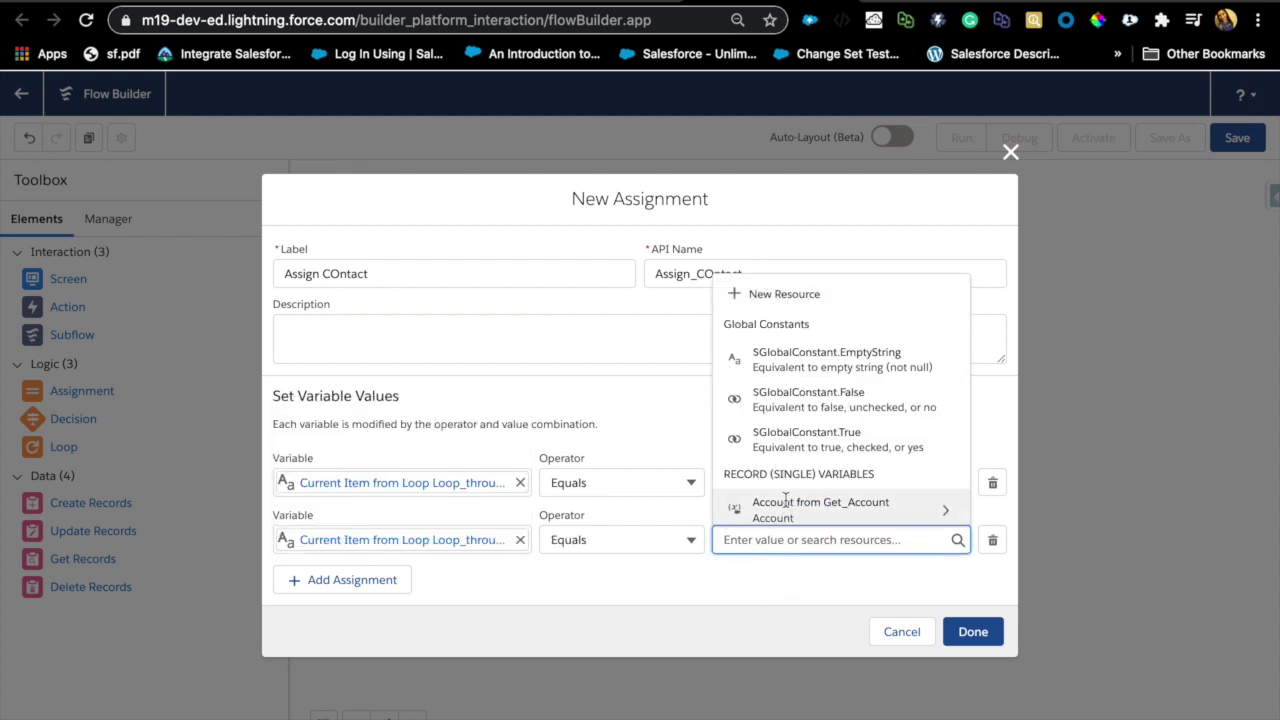
pyautogui.click(786, 502)
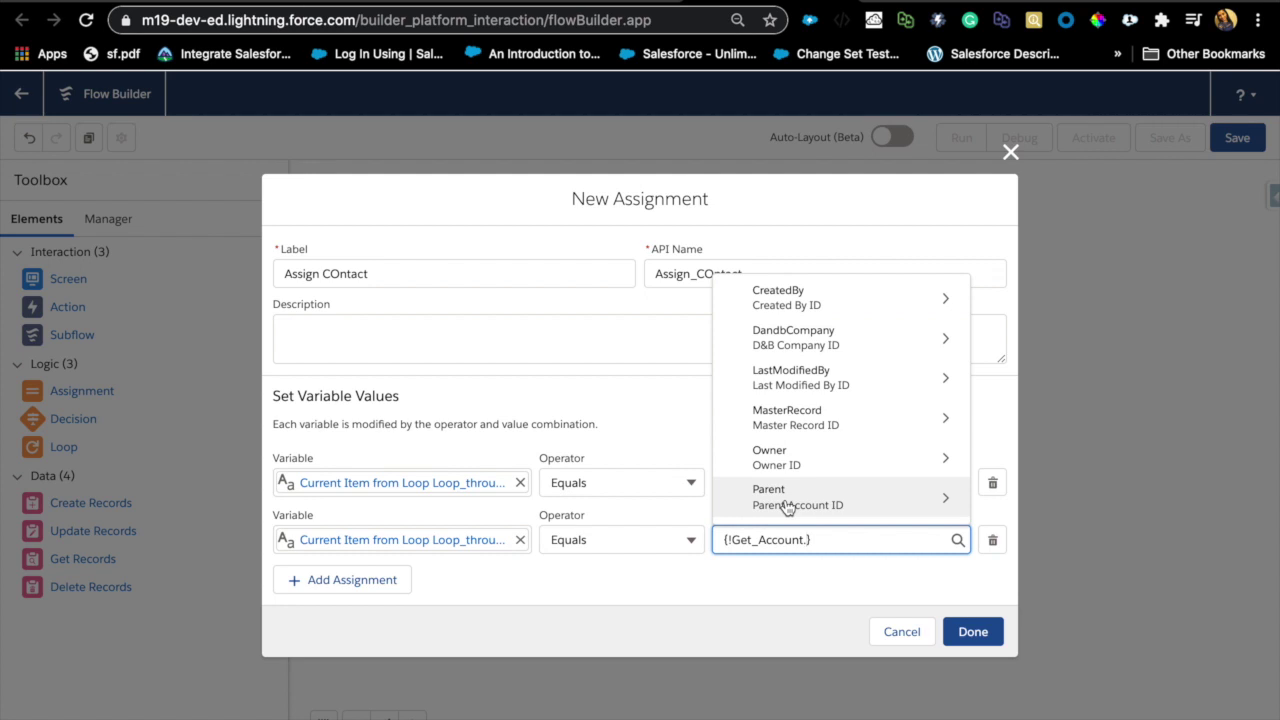
pyautogui.write('billin')
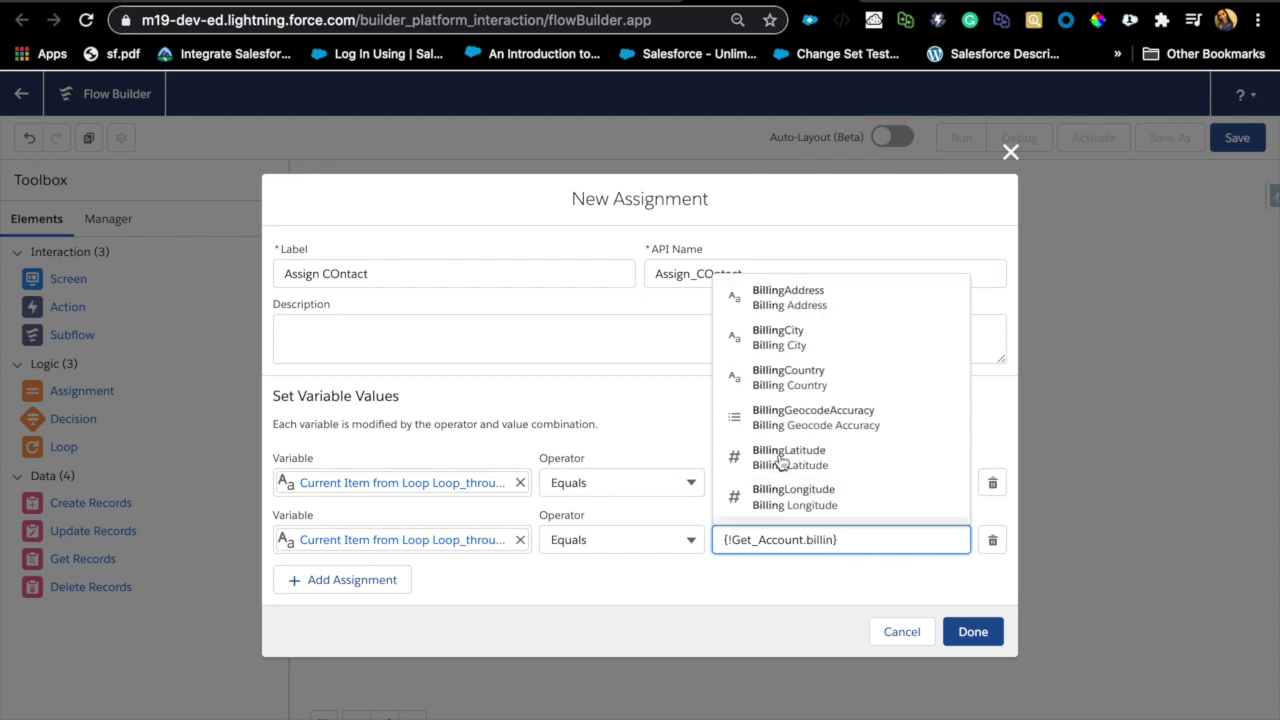
pyautogui.write('gsta')
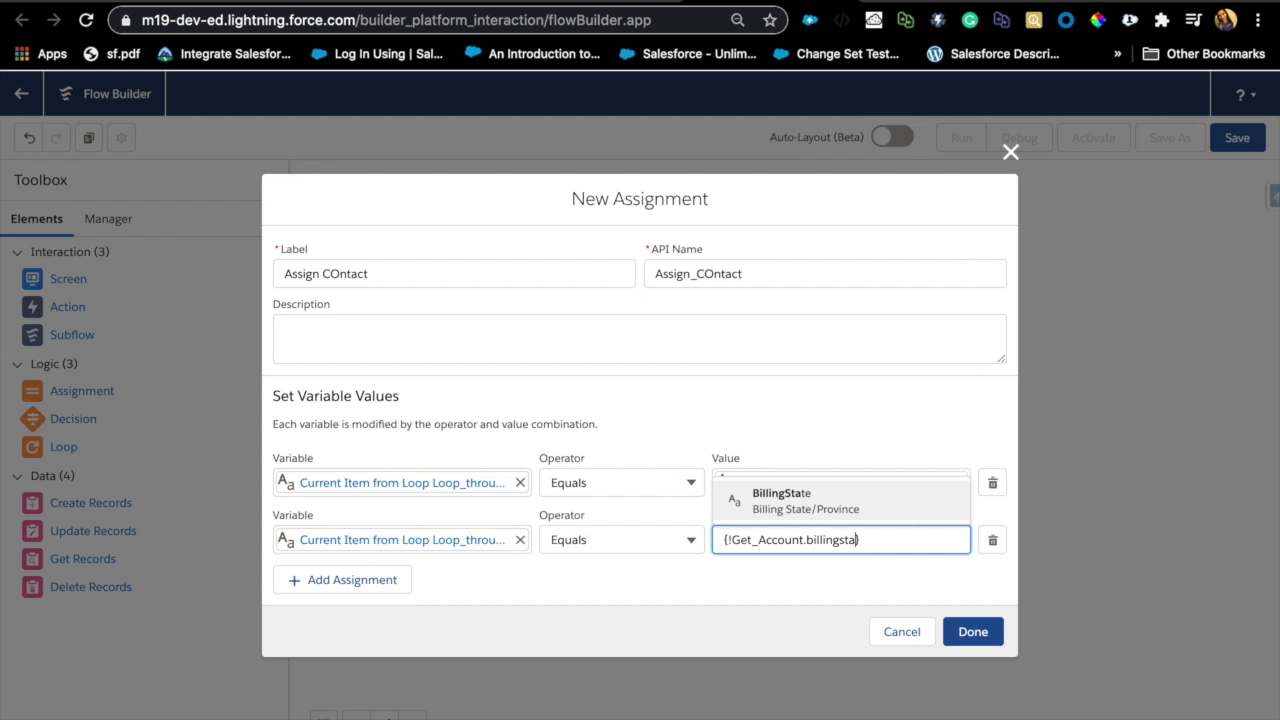
pyautogui.click(773, 500)
pyautogui.click(770, 607)
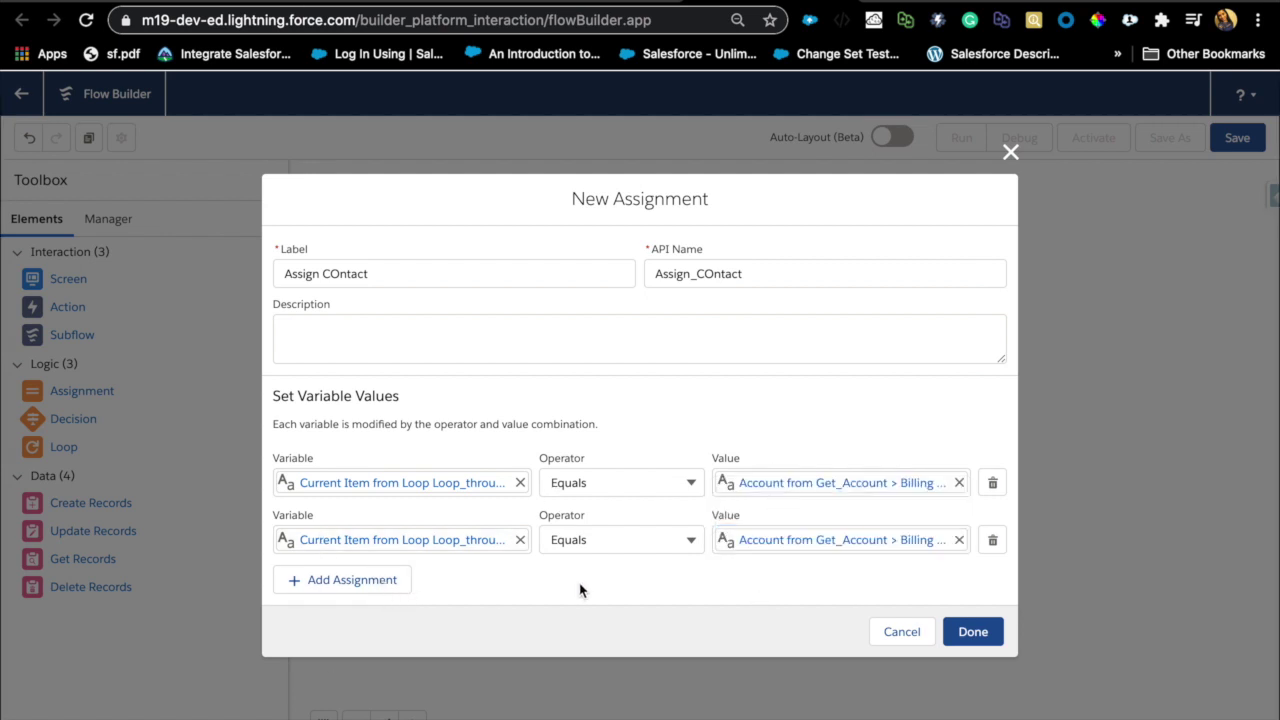
pyautogui.click(975, 632)
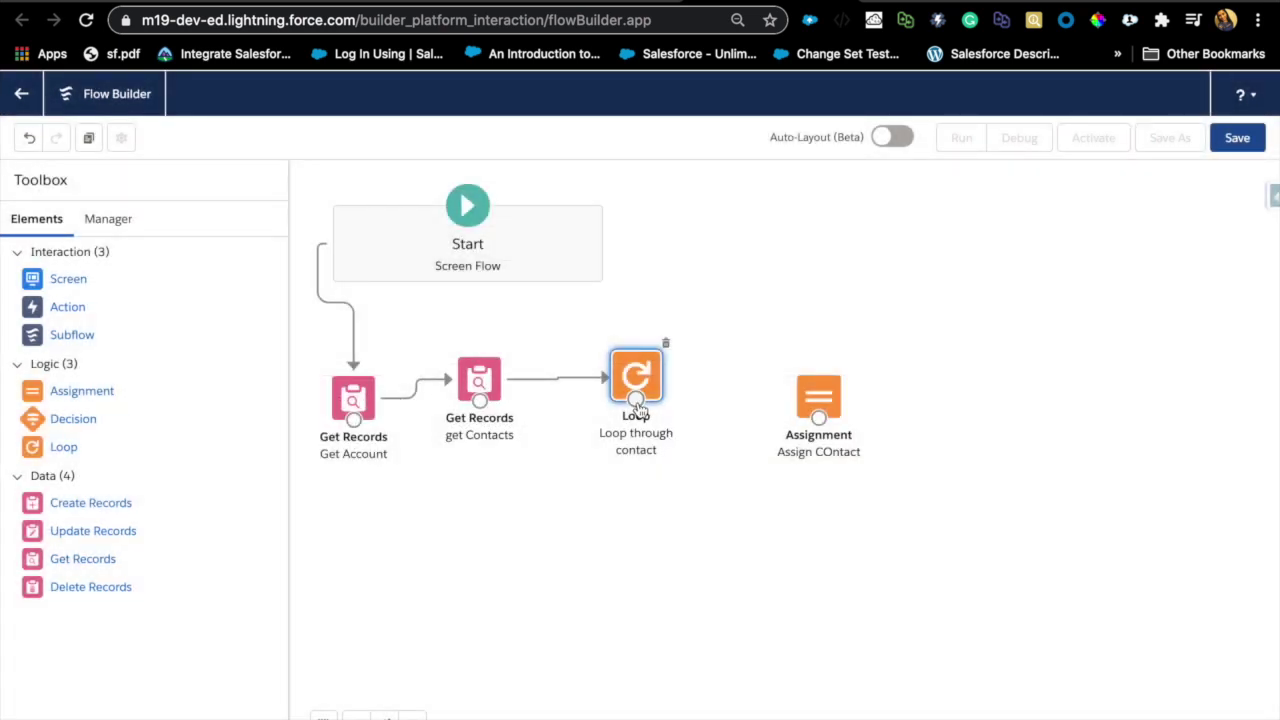
# - Connect the loop to Assign COntact for each item and back, then add an Update Records element
pyautogui.moveTo(636, 401); pyautogui.dragTo(816, 401)
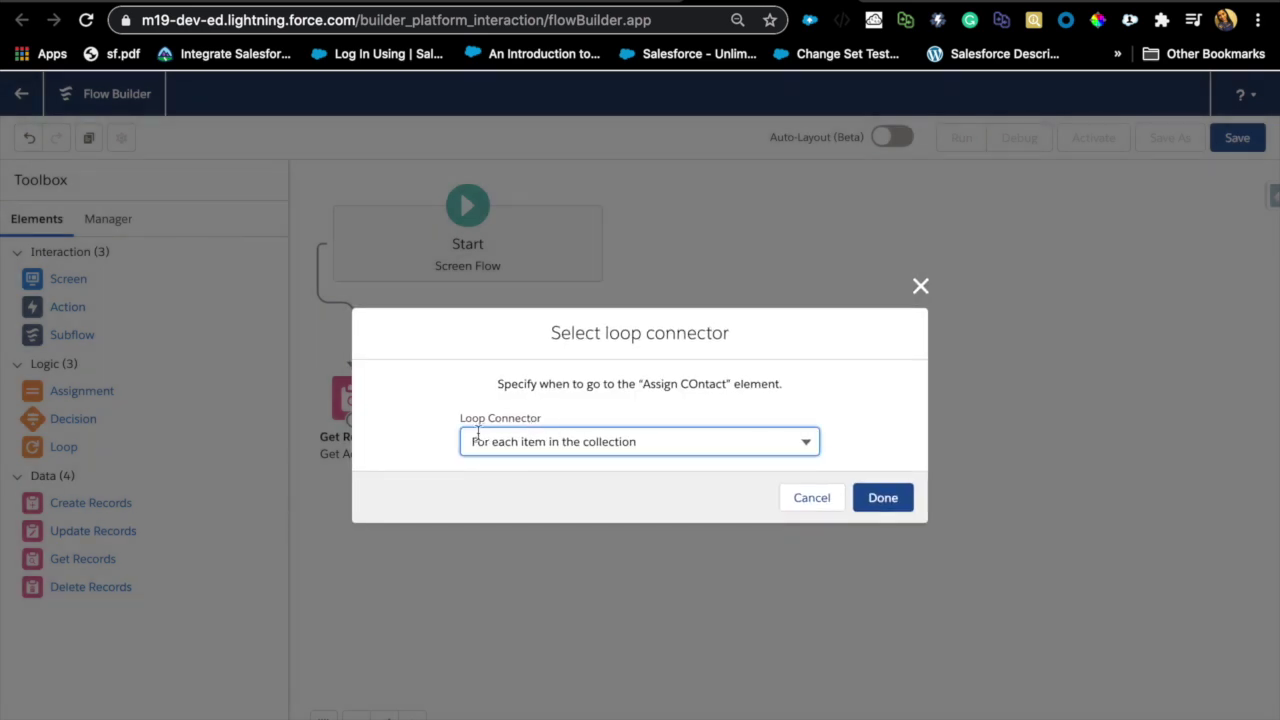
pyautogui.click(868, 495)
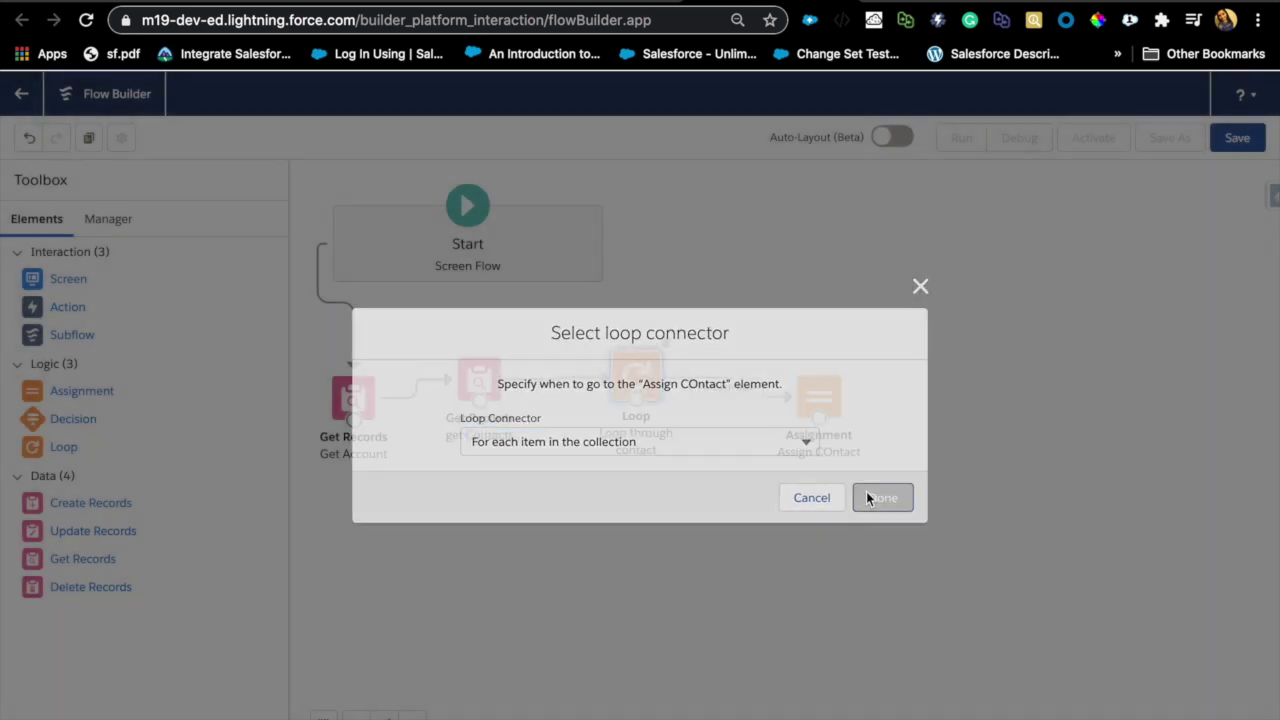
pyautogui.moveTo(818, 400); pyautogui.dragTo(878, 390)
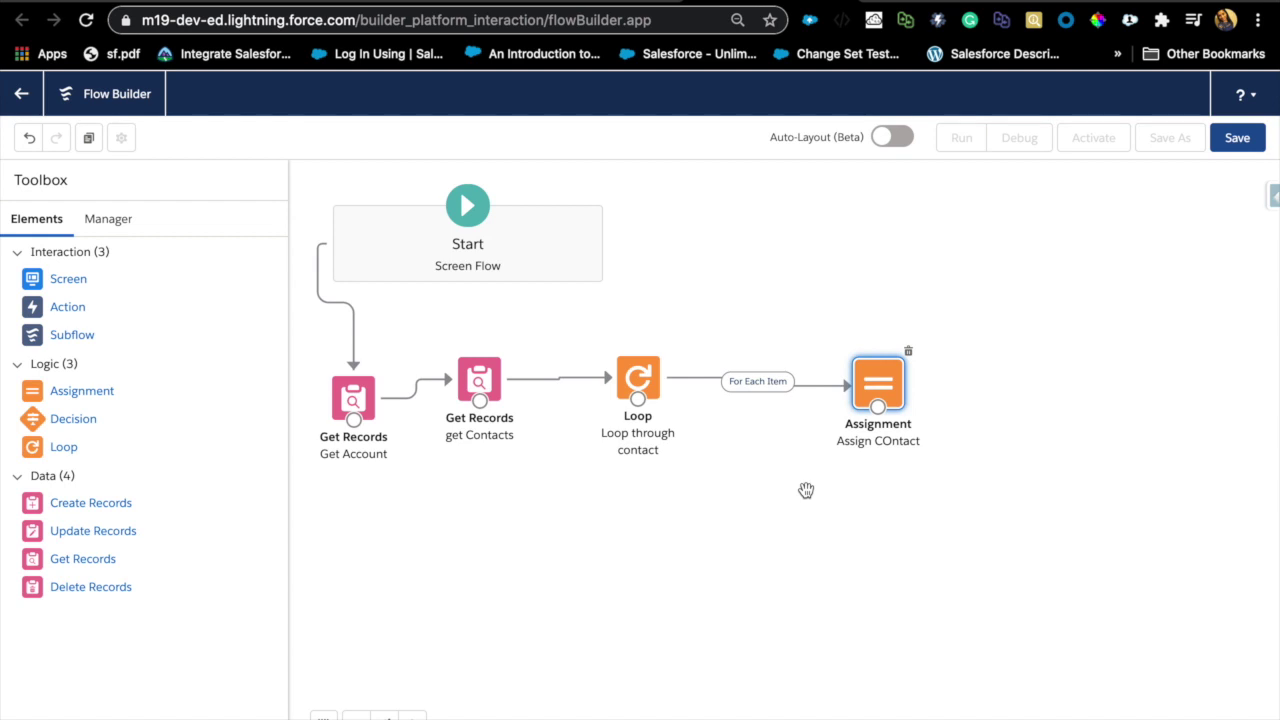
pyautogui.click(634, 378)
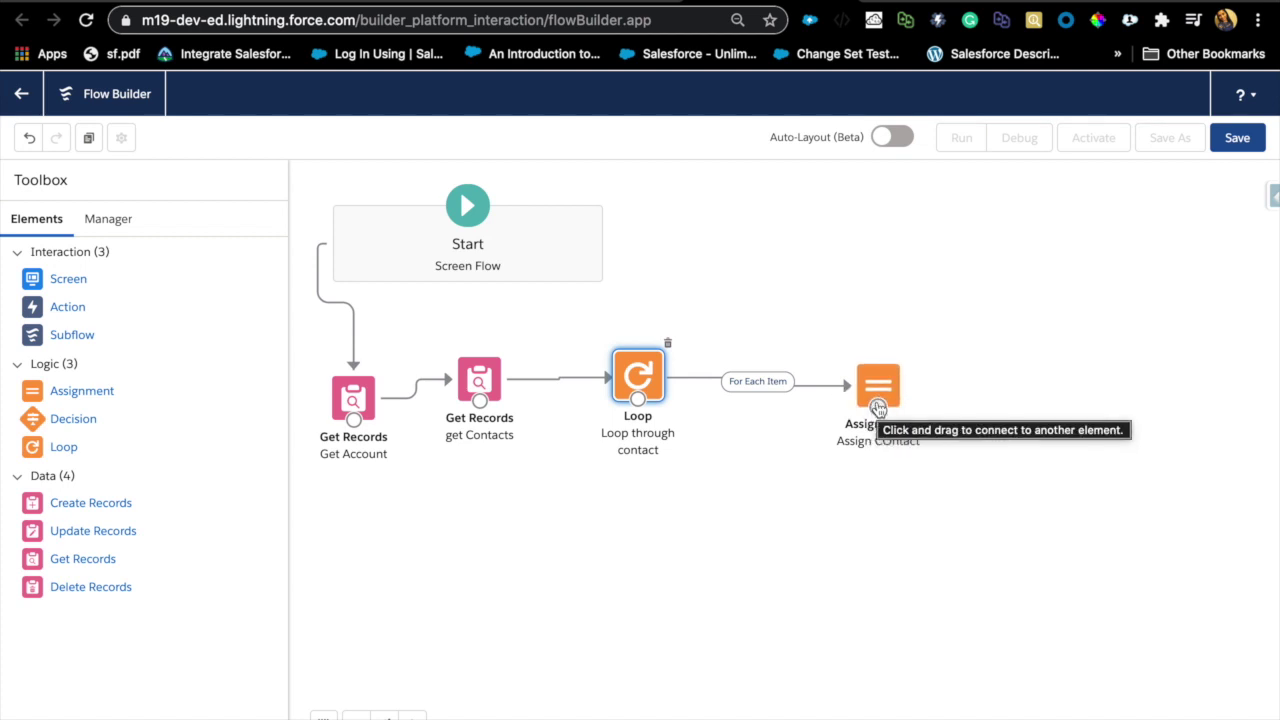
pyautogui.moveTo(877, 407); pyautogui.dragTo(642, 400)
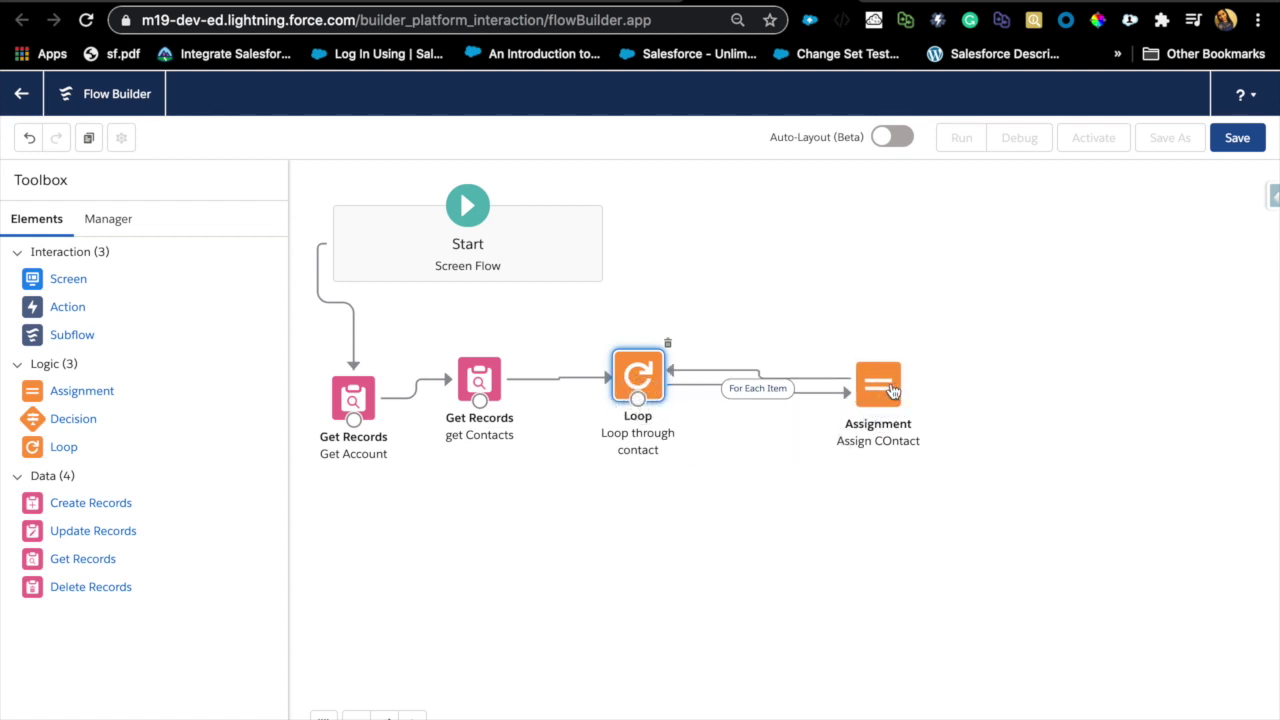
pyautogui.moveTo(892, 390); pyautogui.dragTo(869, 381)
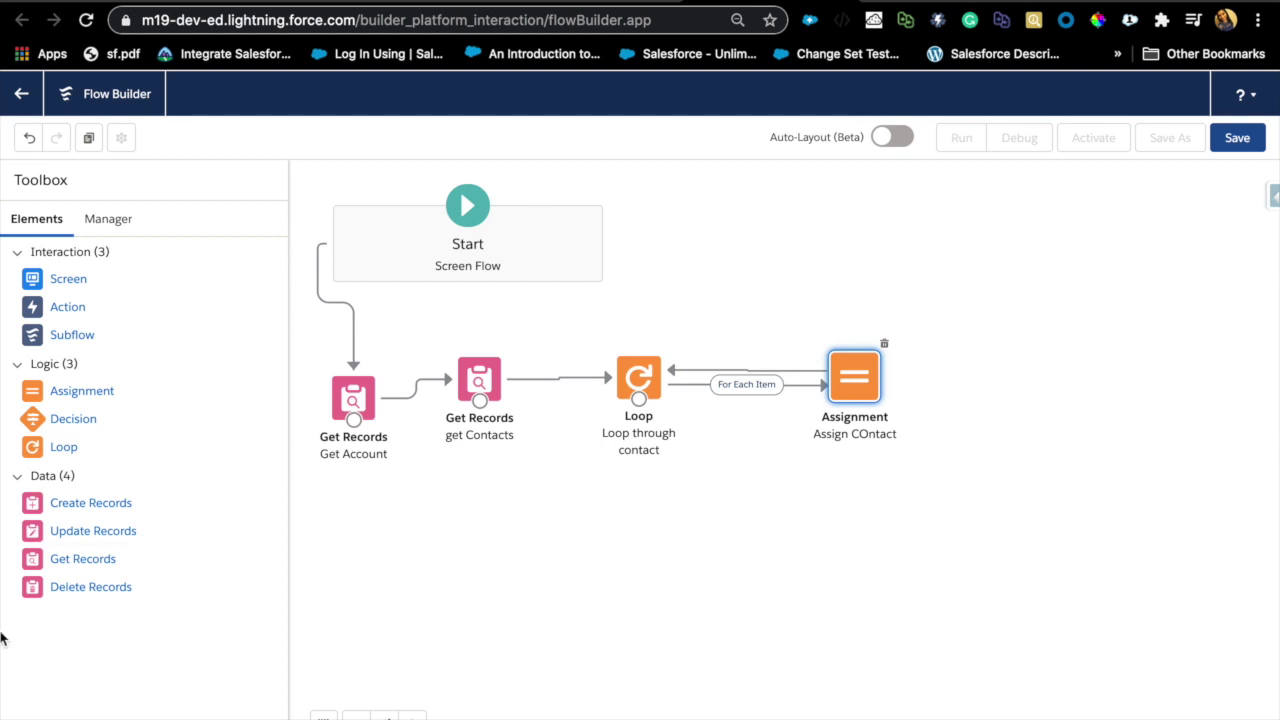
pyautogui.moveTo(82, 531); pyautogui.dragTo(1056, 287)
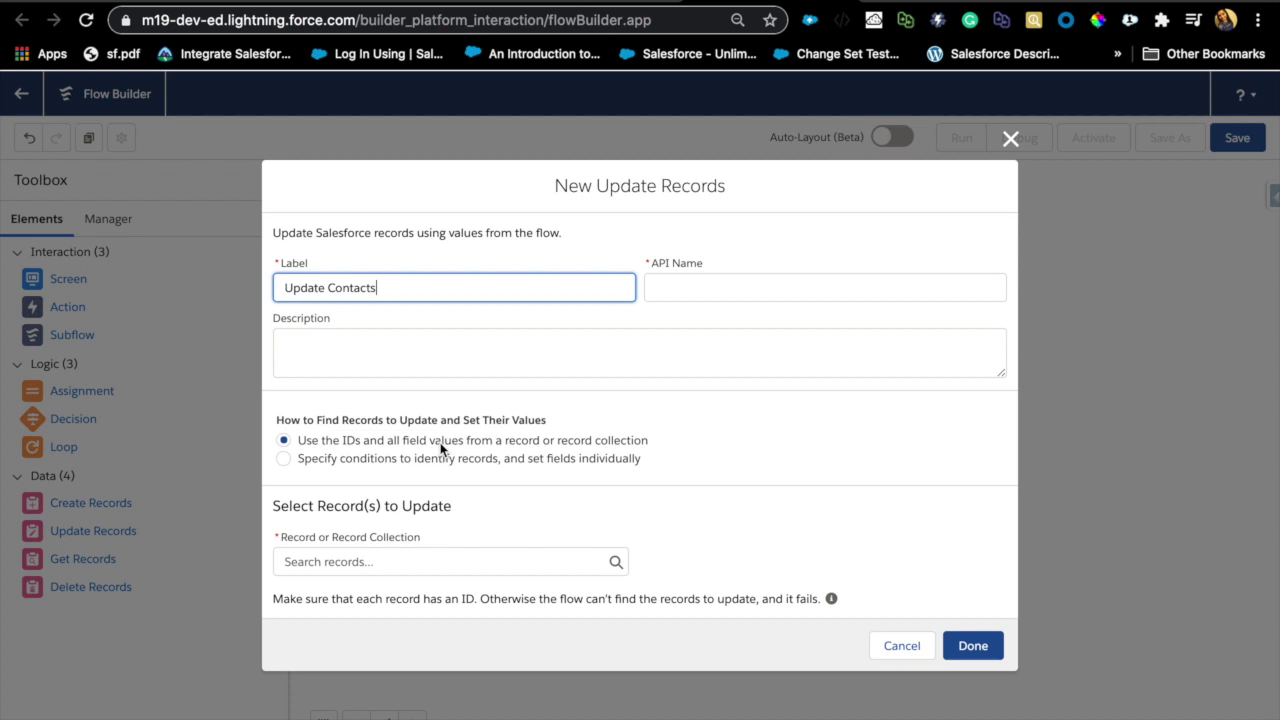
# - Set Update Contacts to update the 'Contacts from get_Contacts' collection and save it
pyautogui.click(421, 561)
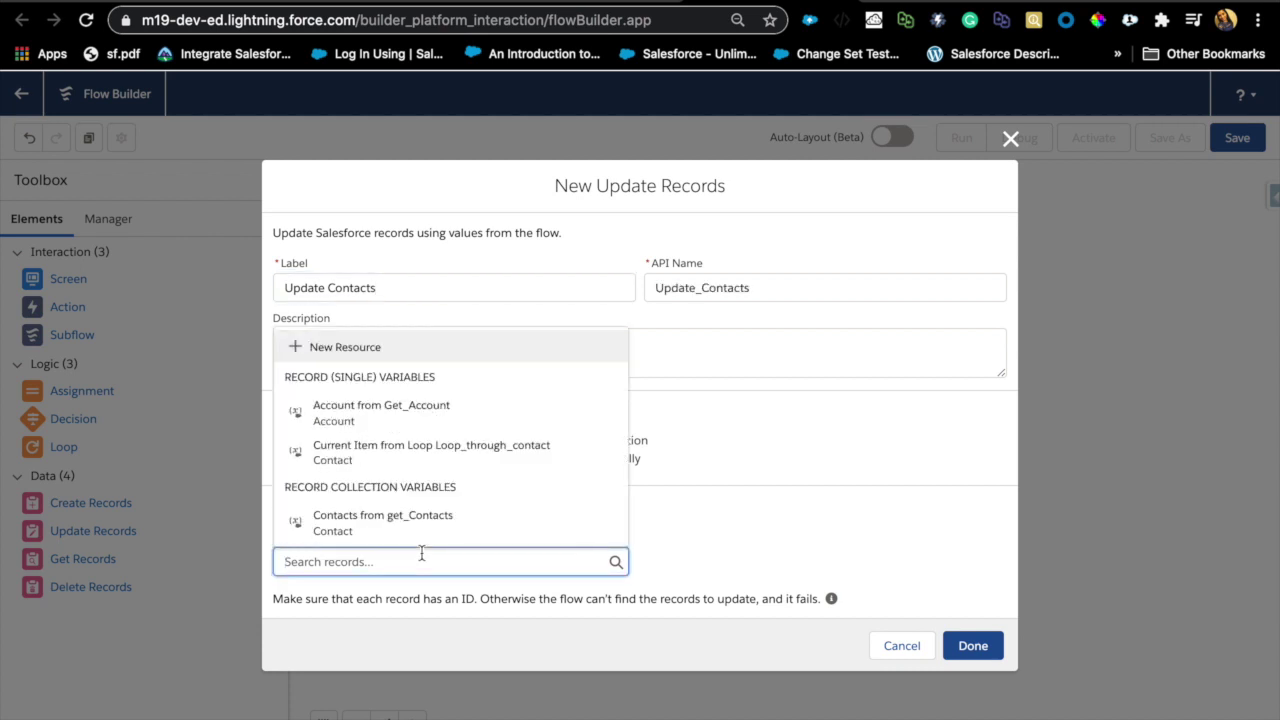
pyautogui.click(371, 525)
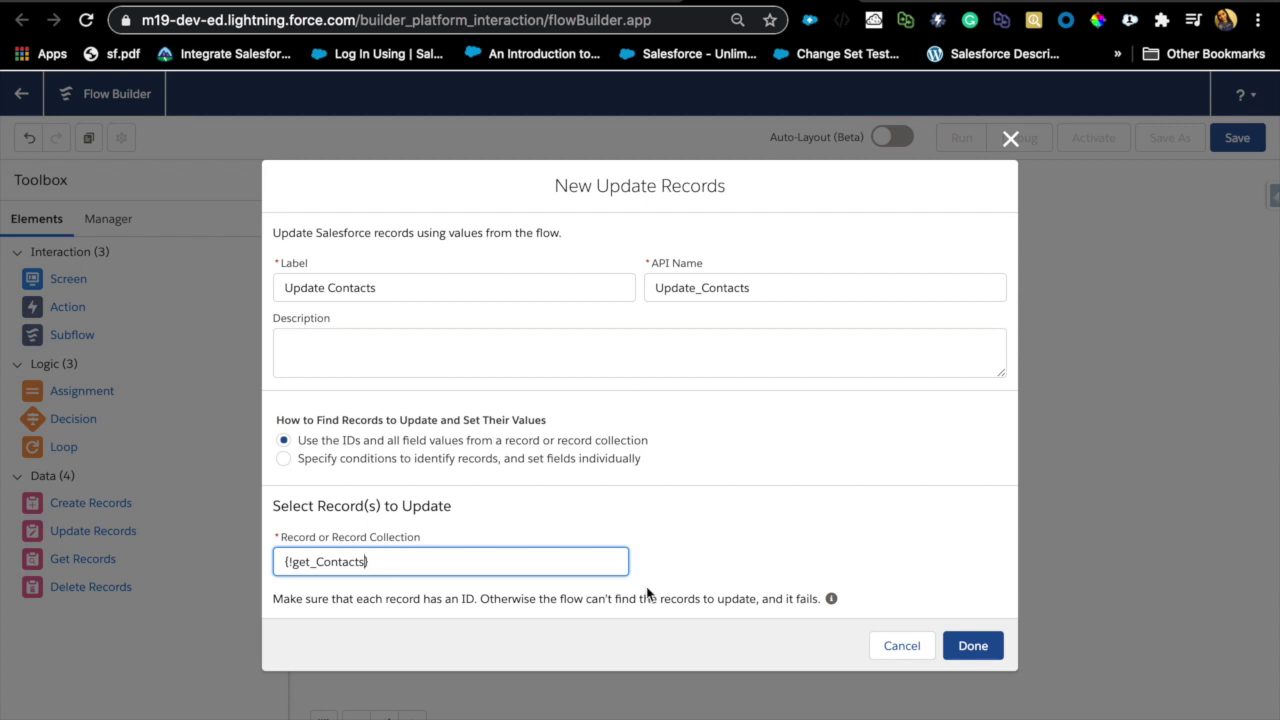
pyautogui.click(752, 564)
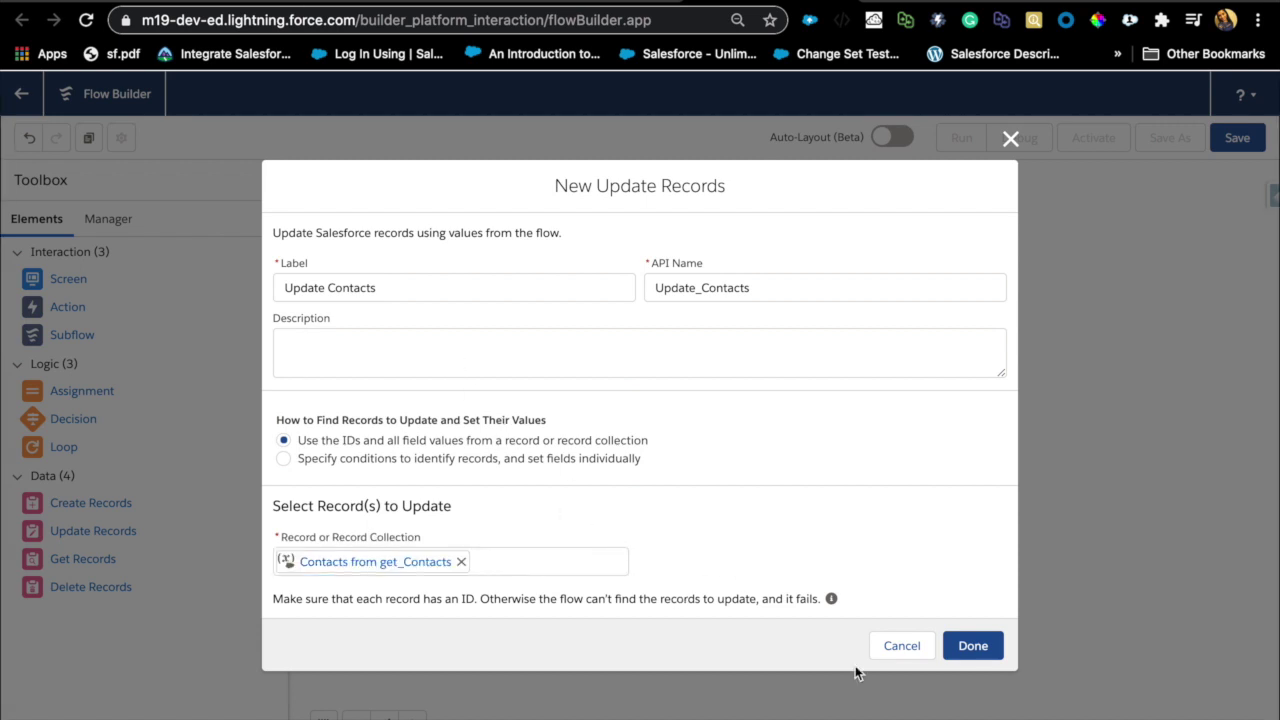
pyautogui.click(972, 645)
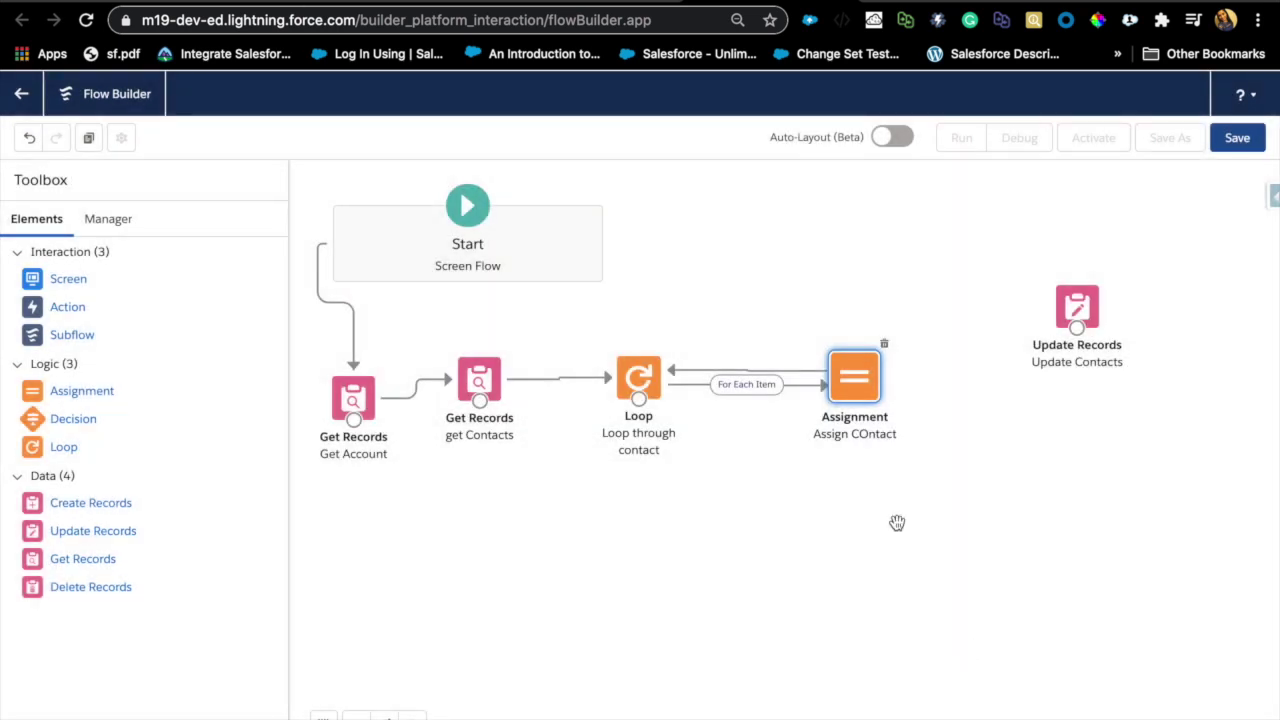
pyautogui.click(720, 388)
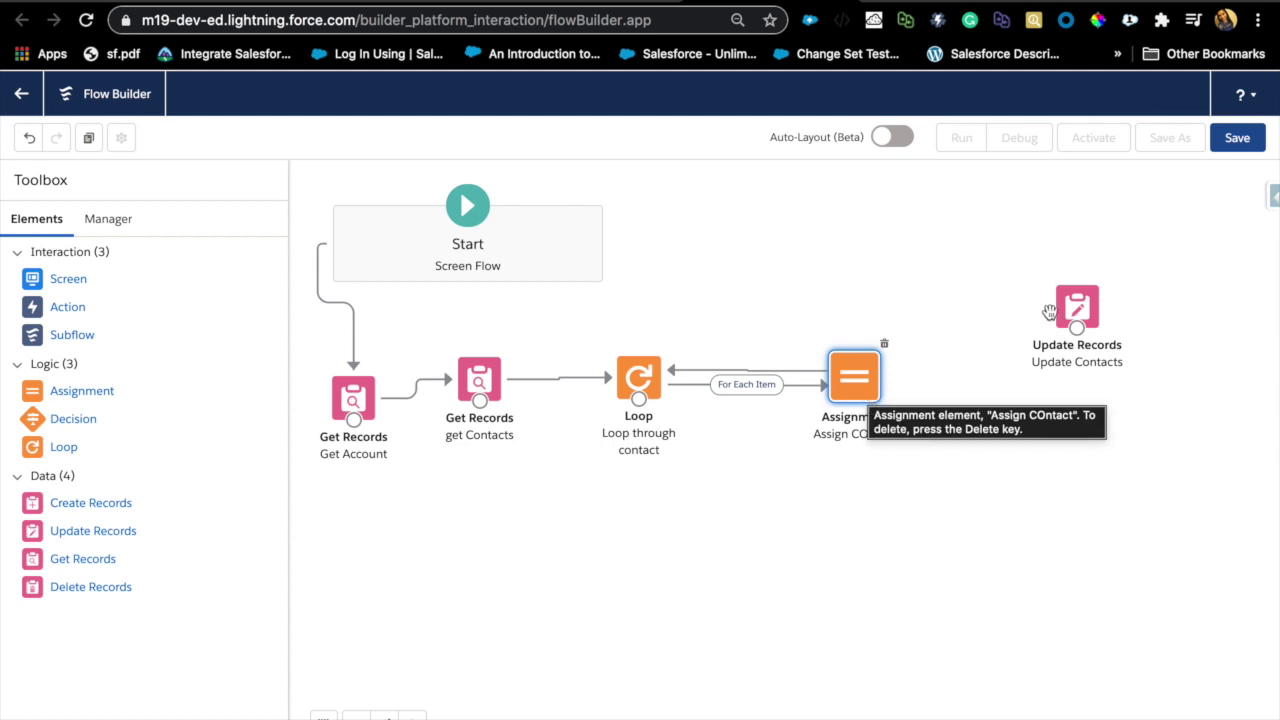
# - Route After Last Item to Update Contacts, move the assignment below the loop, and save as 'Loop Example'
pyautogui.moveTo(638, 404); pyautogui.dragTo(1072, 303)
pyautogui.moveTo(855, 380); pyautogui.dragTo(604, 556)
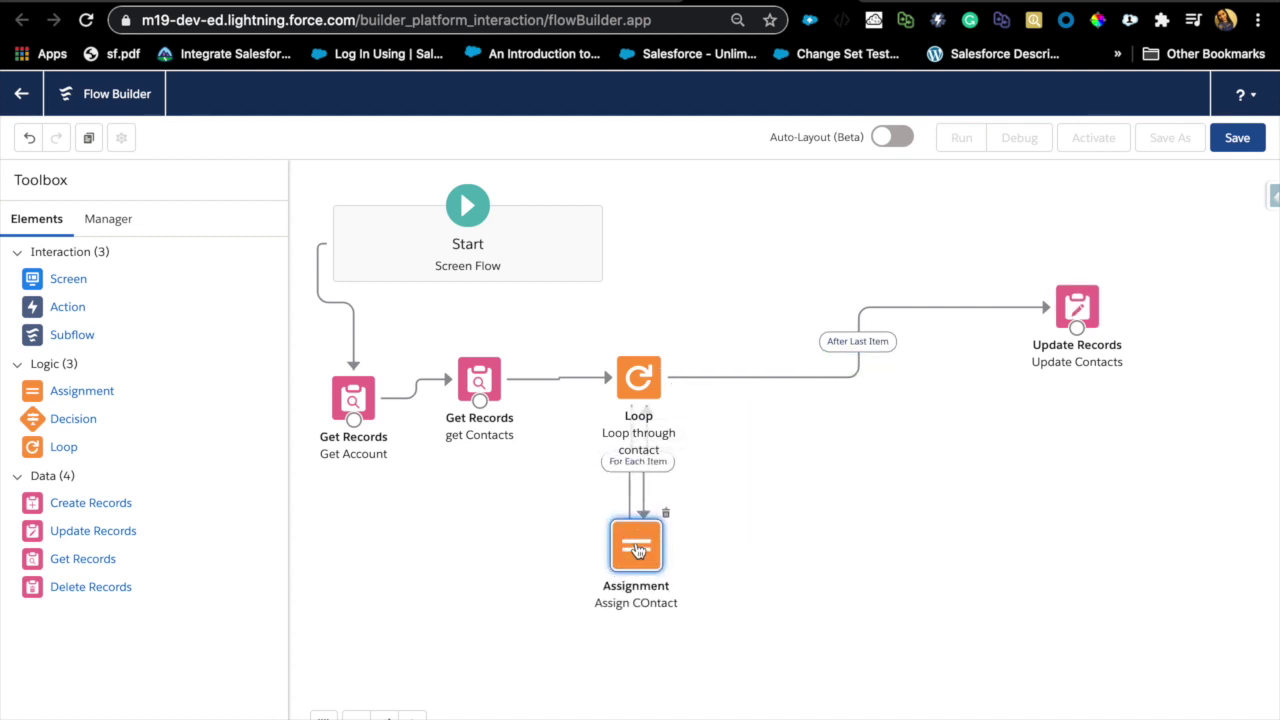
pyautogui.click(1230, 137)
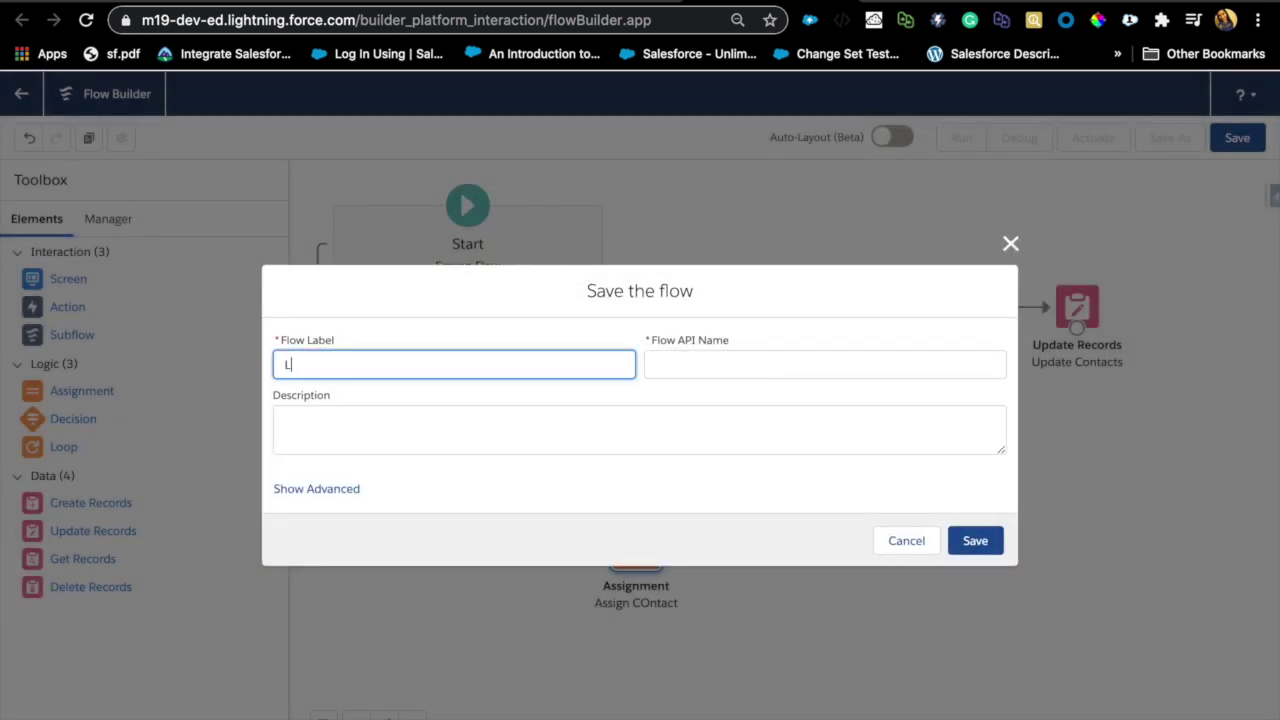
pyautogui.write('Loop Example')
pyautogui.click(985, 538)
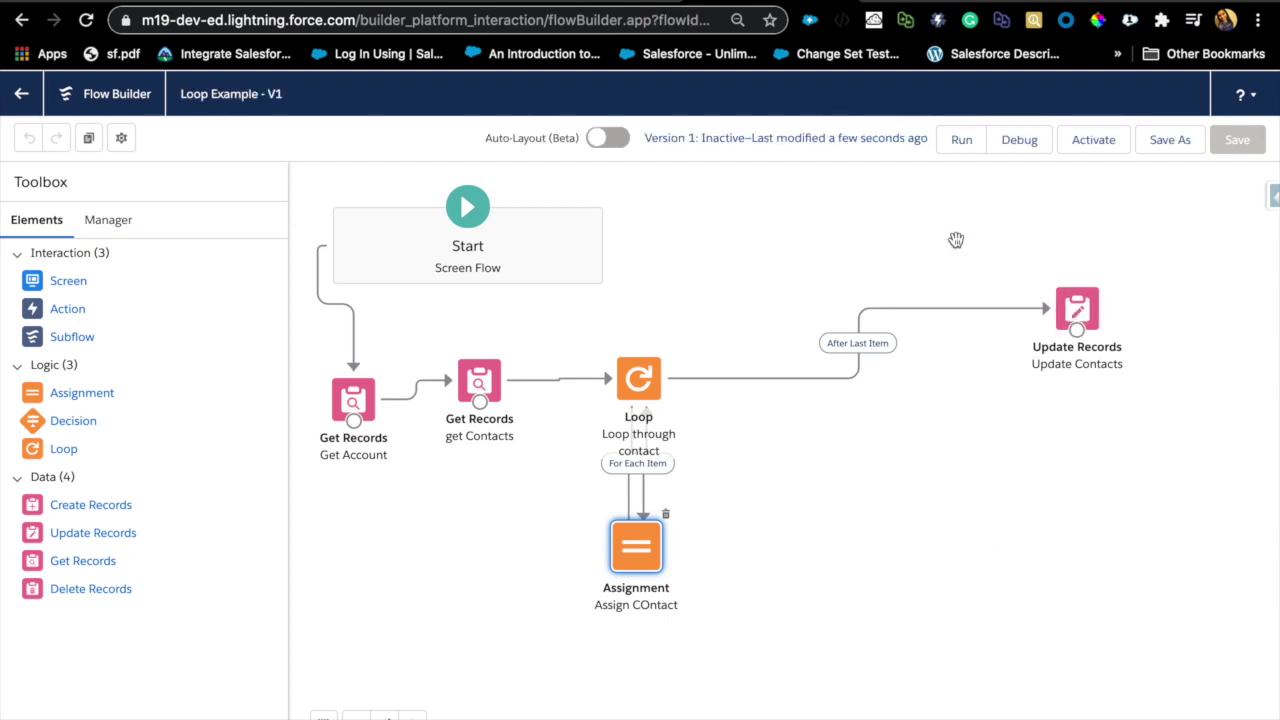
# - Copy the Edge Communications account's record ID from the URL, then start debugging Loop Example
pyautogui.click(430, 5)
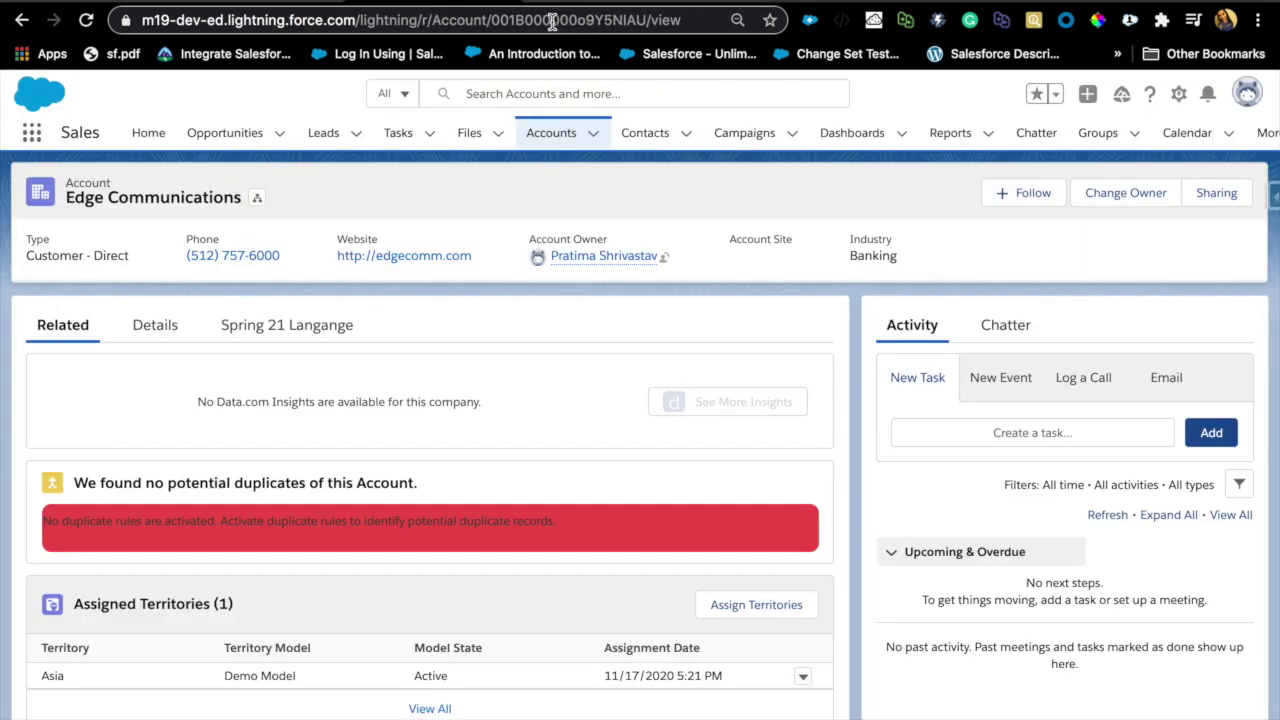
pyautogui.doubleClick(551, 20)
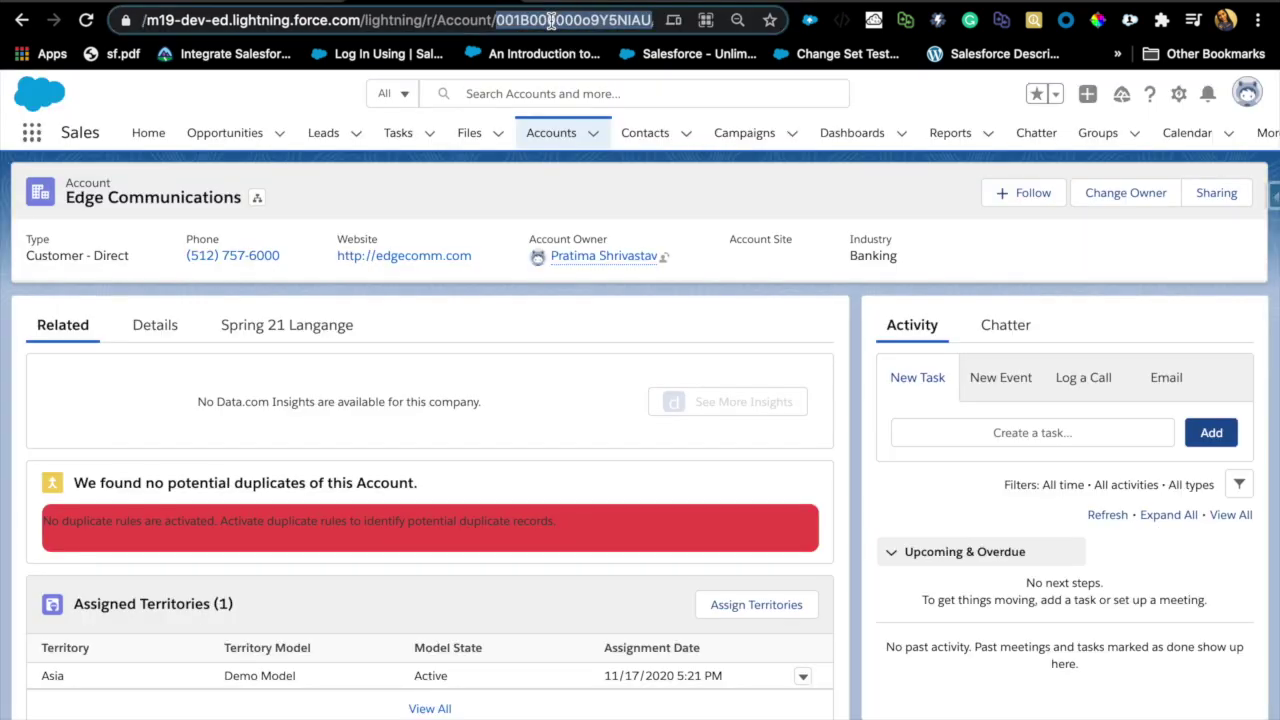
pyautogui.hotkey('ctrl', 'Tab')
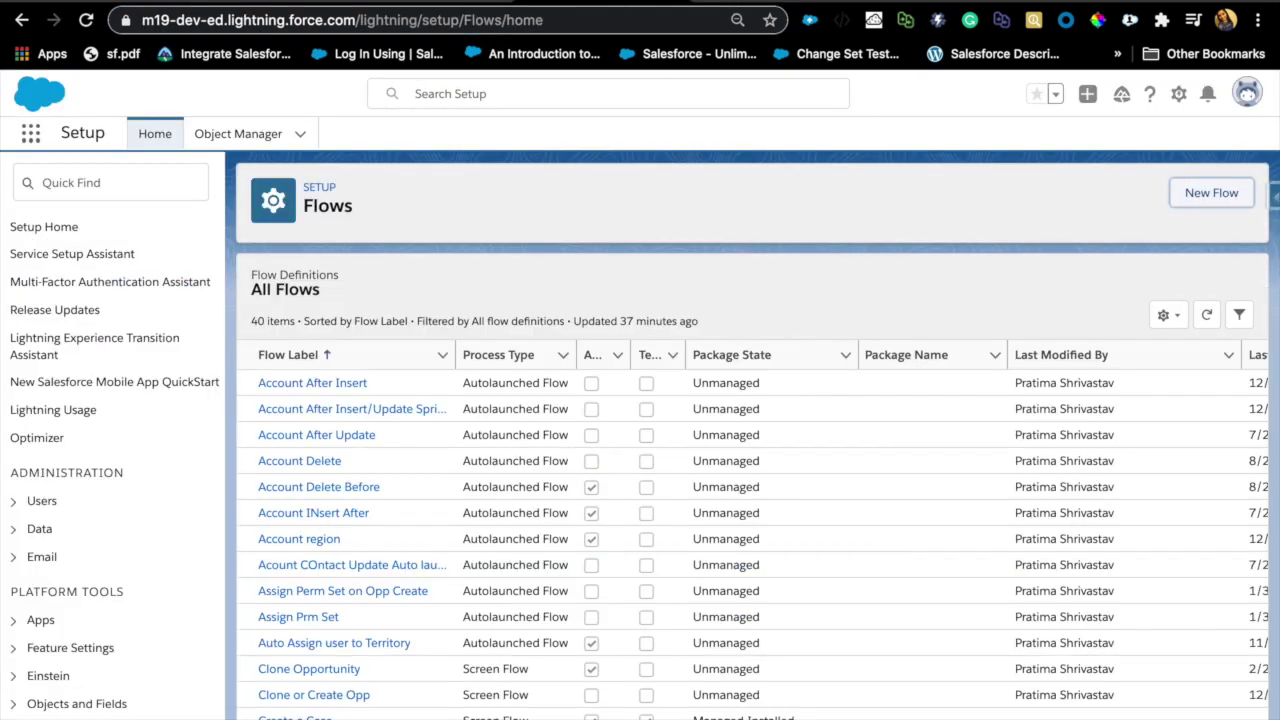
pyautogui.hotkey('ctrl', 'Tab')
pyautogui.click(998, 145)
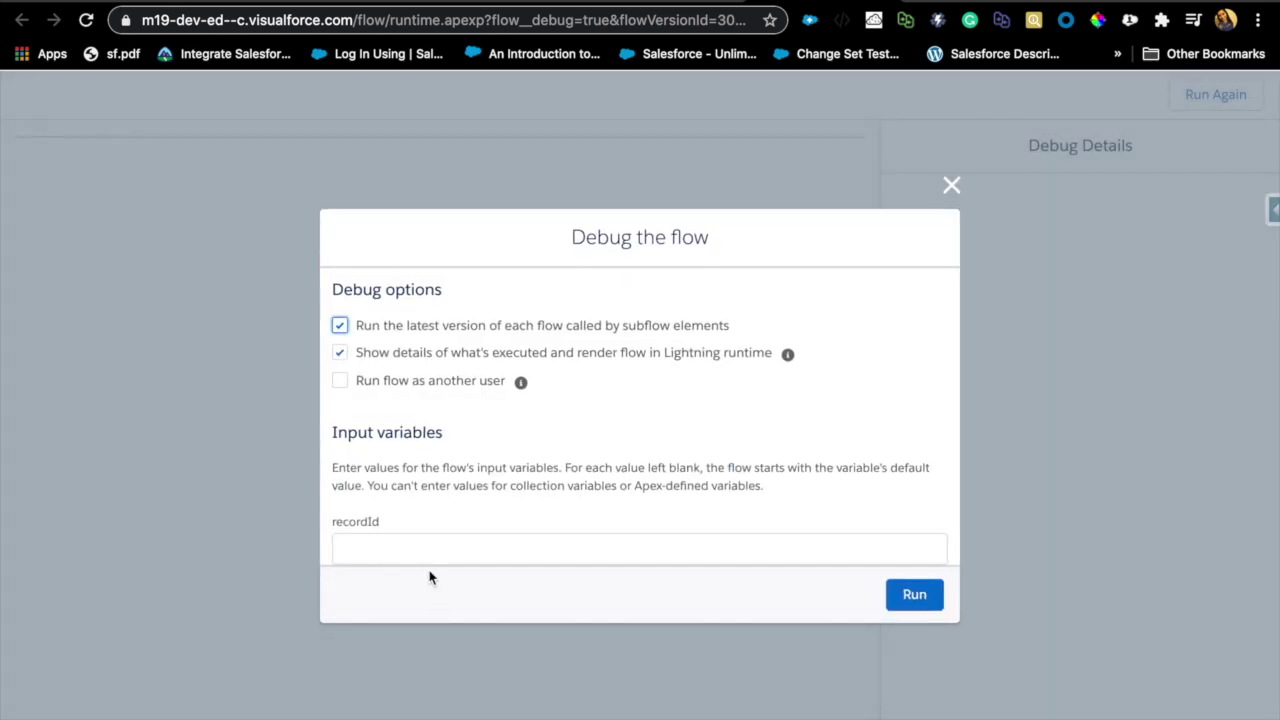
# - Run the debug with the copied account ID pasted as recordId
pyautogui.click(423, 551)
pyautogui.write('001B000000g9Y5NIAU')
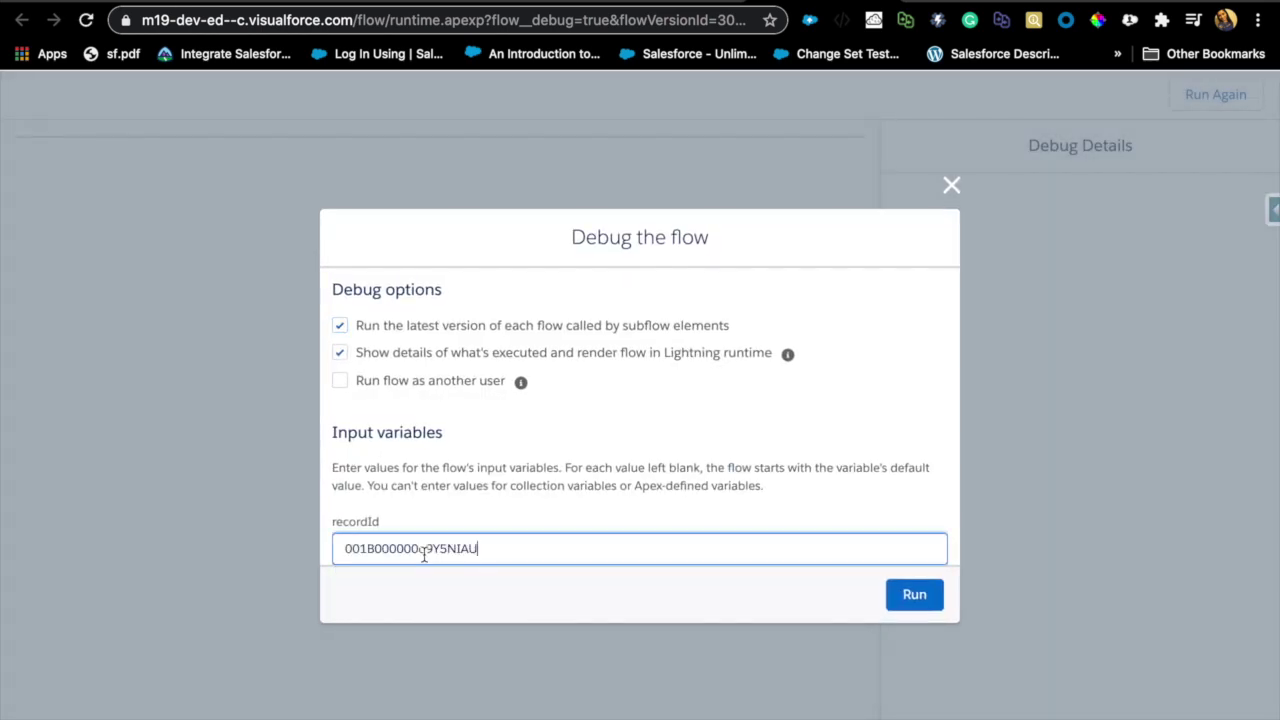
pyautogui.click(912, 595)
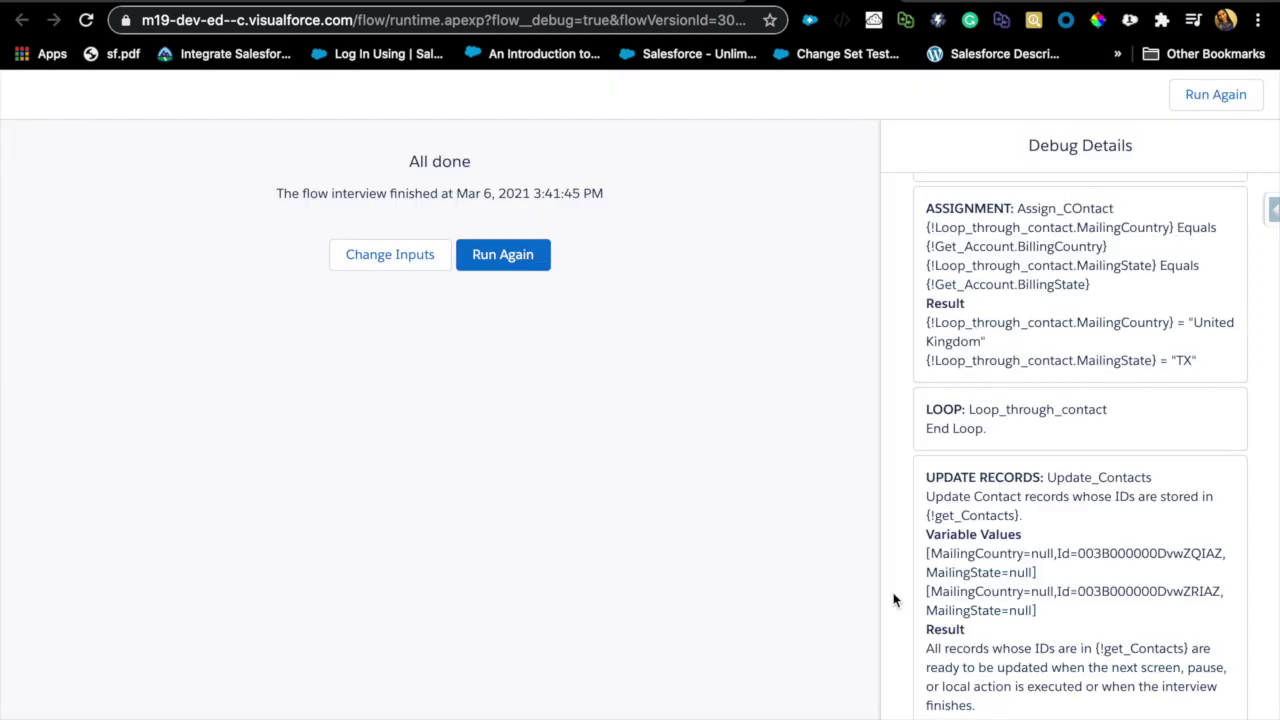
# - Review the Get_Account and get_Contacts debug details, highlighting the stored-fields line
pyautogui.scroll(10, 1047, 628)
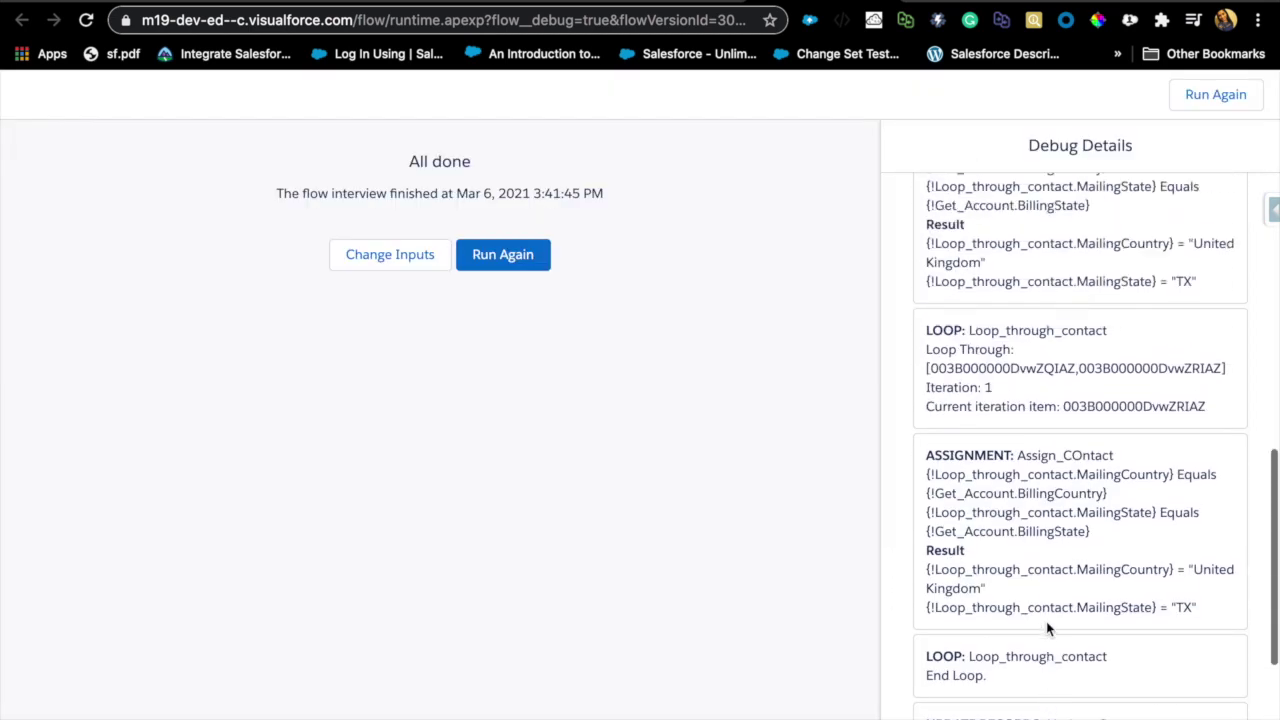
pyautogui.scroll(4, 1096, 491)
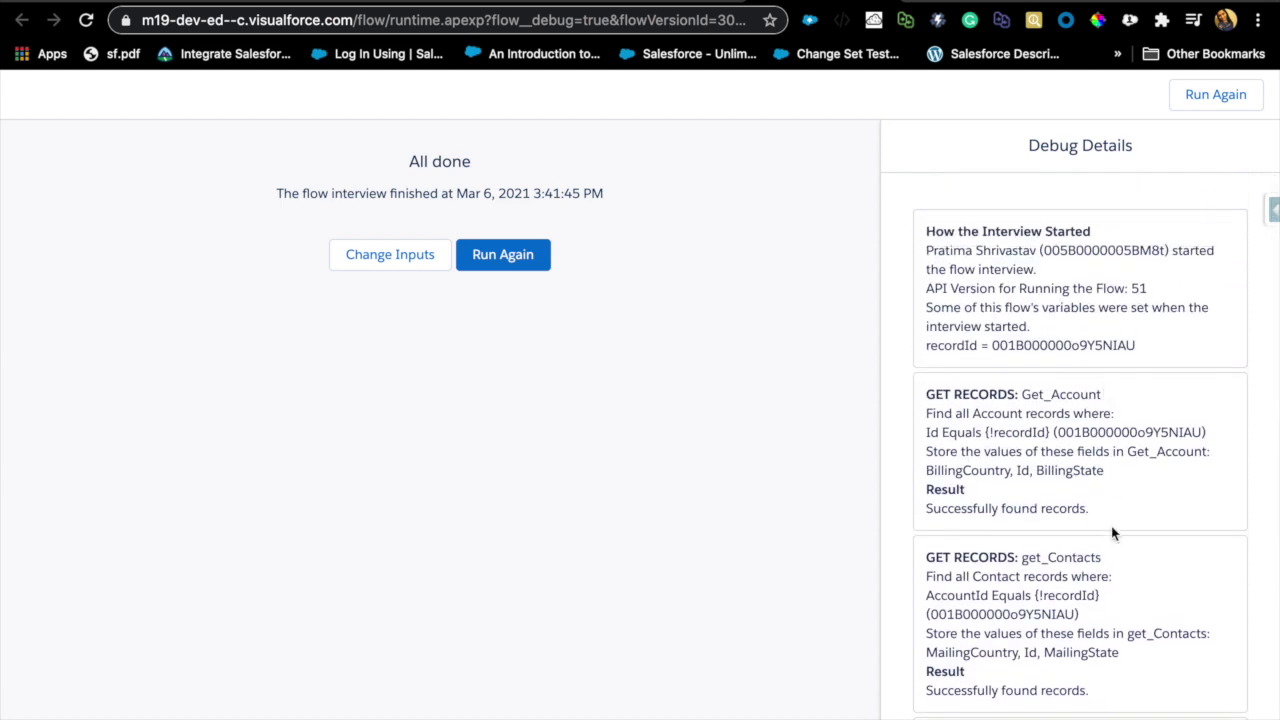
pyautogui.scroll(-2, 1113, 533)
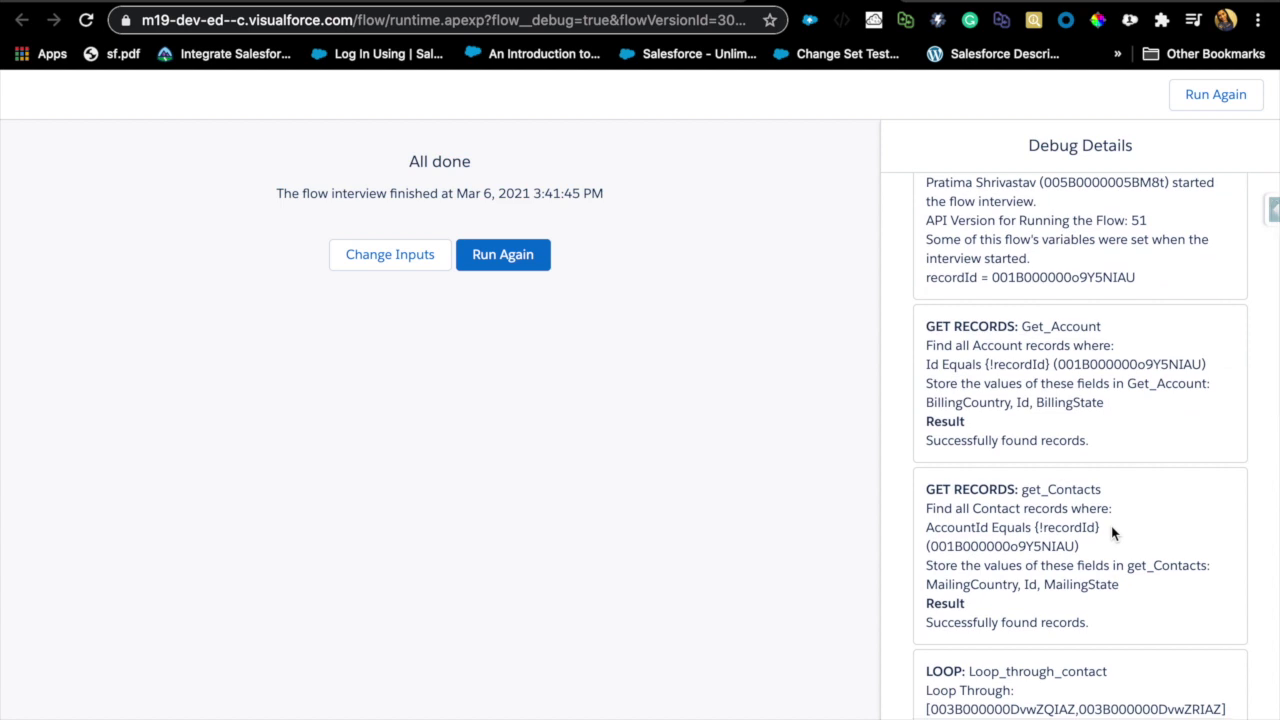
pyautogui.scroll(-1, 1112, 528)
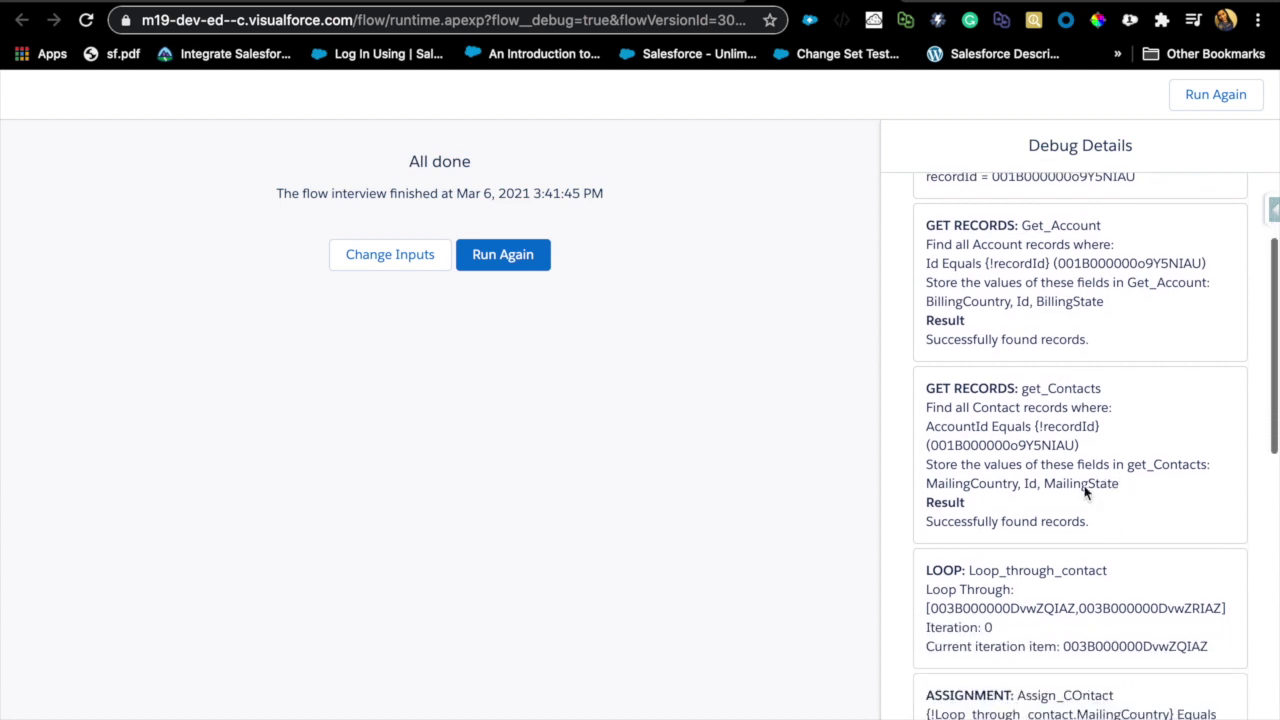
pyautogui.scroll(3, 1043, 393)
pyautogui.doubleClick(1041, 397)
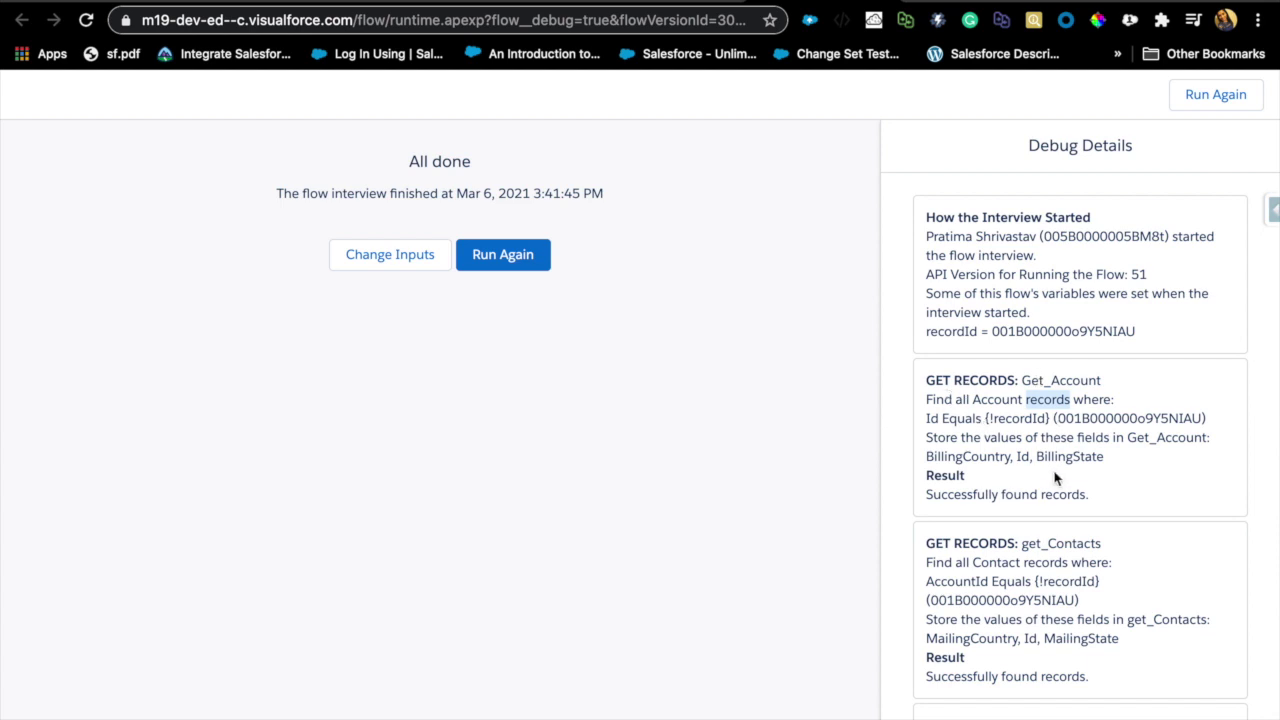
pyautogui.scroll(-5, 973, 475)
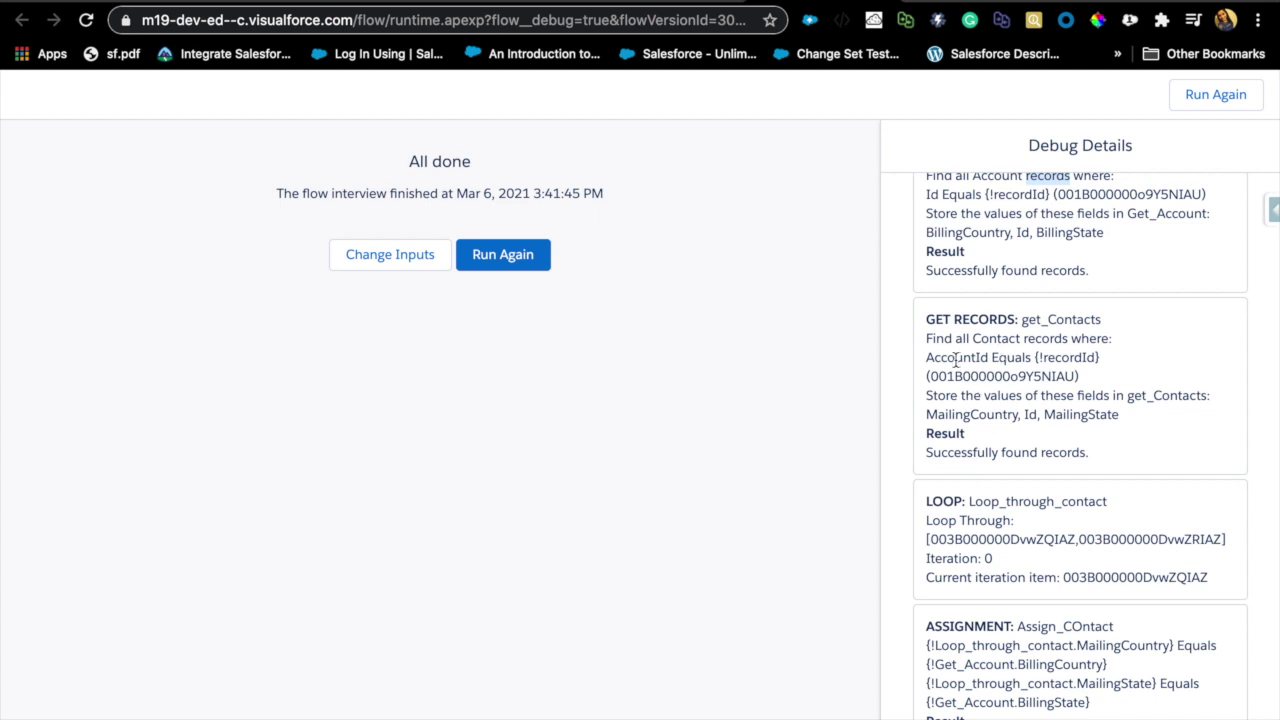
pyautogui.click(973, 420)
pyautogui.tripleClick(1000, 400)
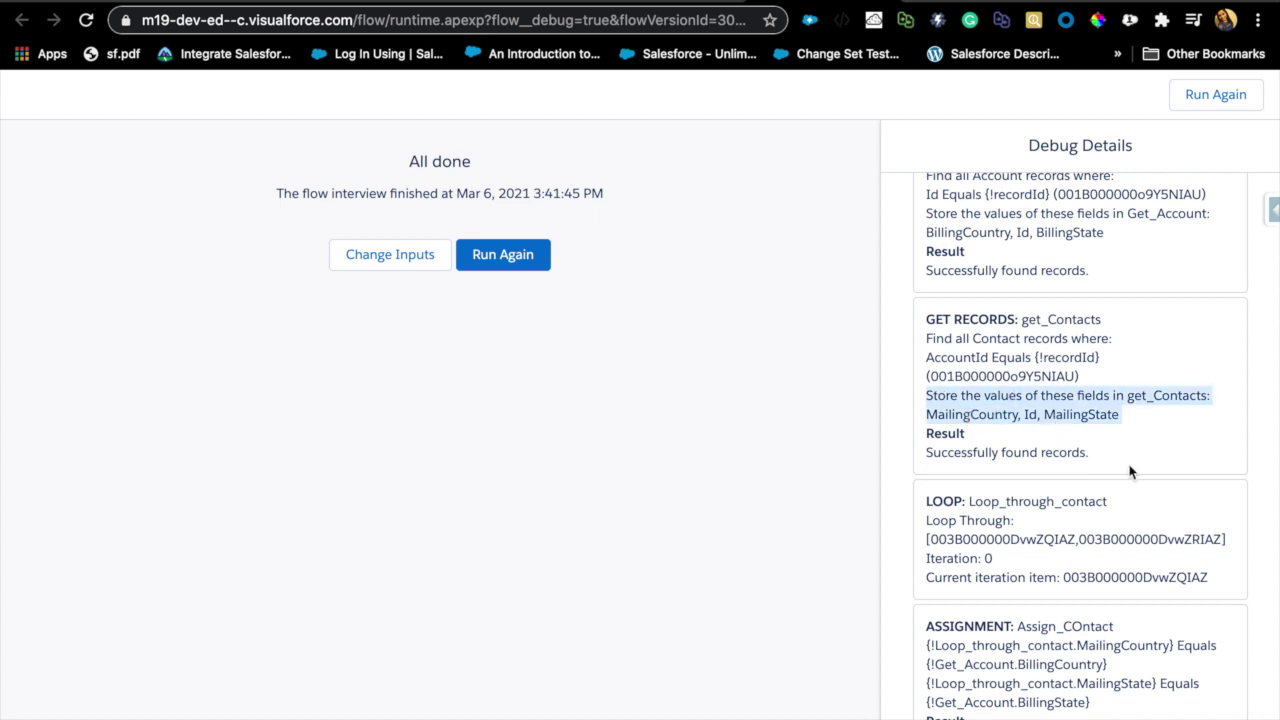
pyautogui.scroll(-2, 1130, 472)
pyautogui.scroll(-1, 1130, 472)
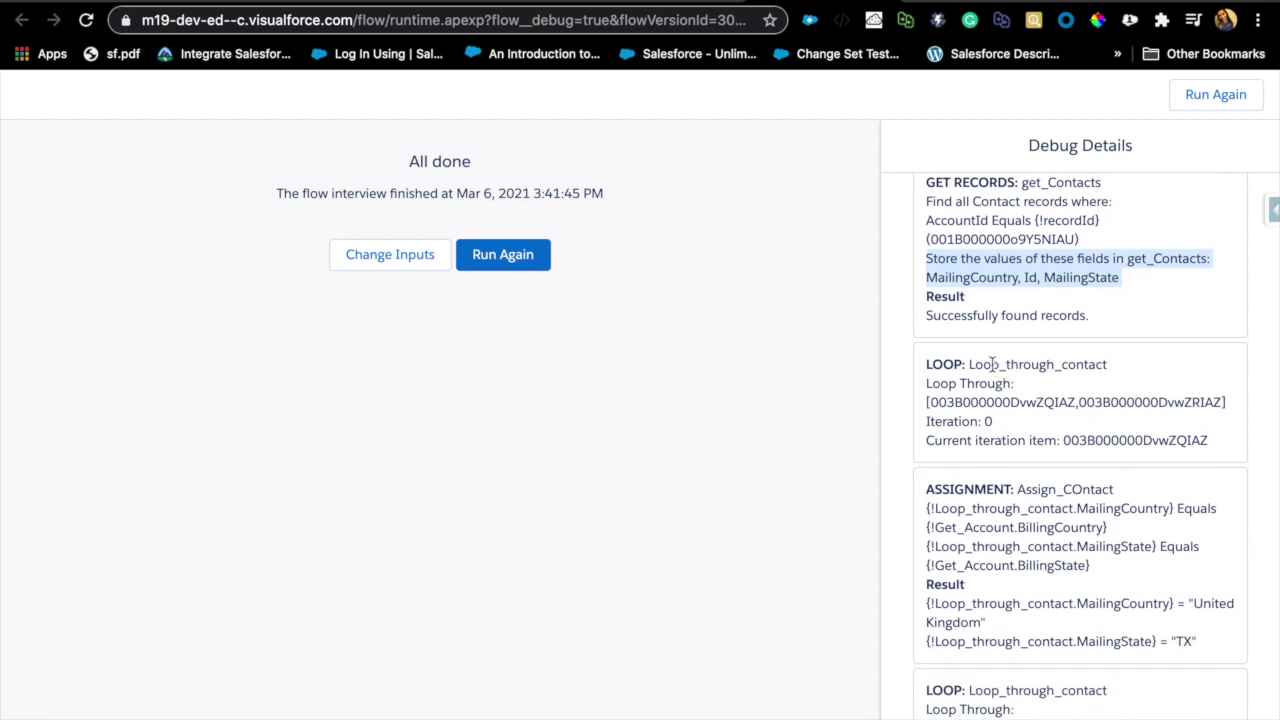
pyautogui.doubleClick(1003, 402)
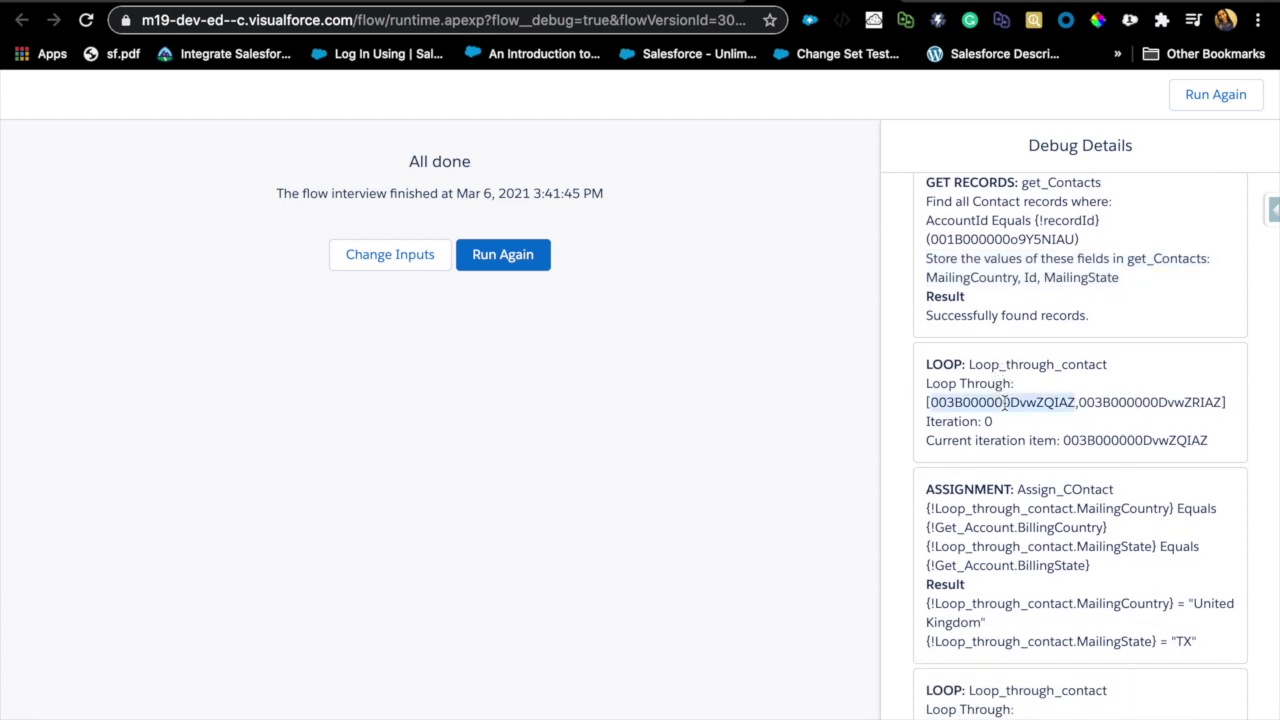
pyautogui.doubleClick(1115, 400)
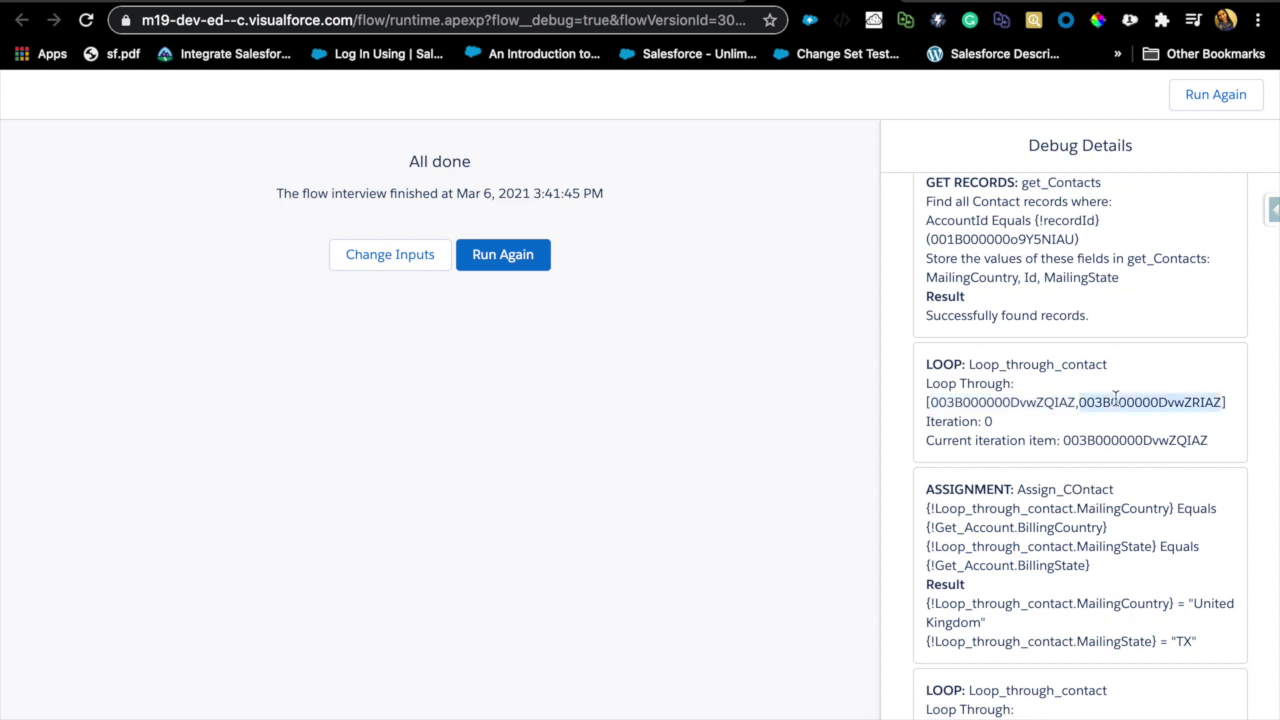
pyautogui.doubleClick(948, 400)
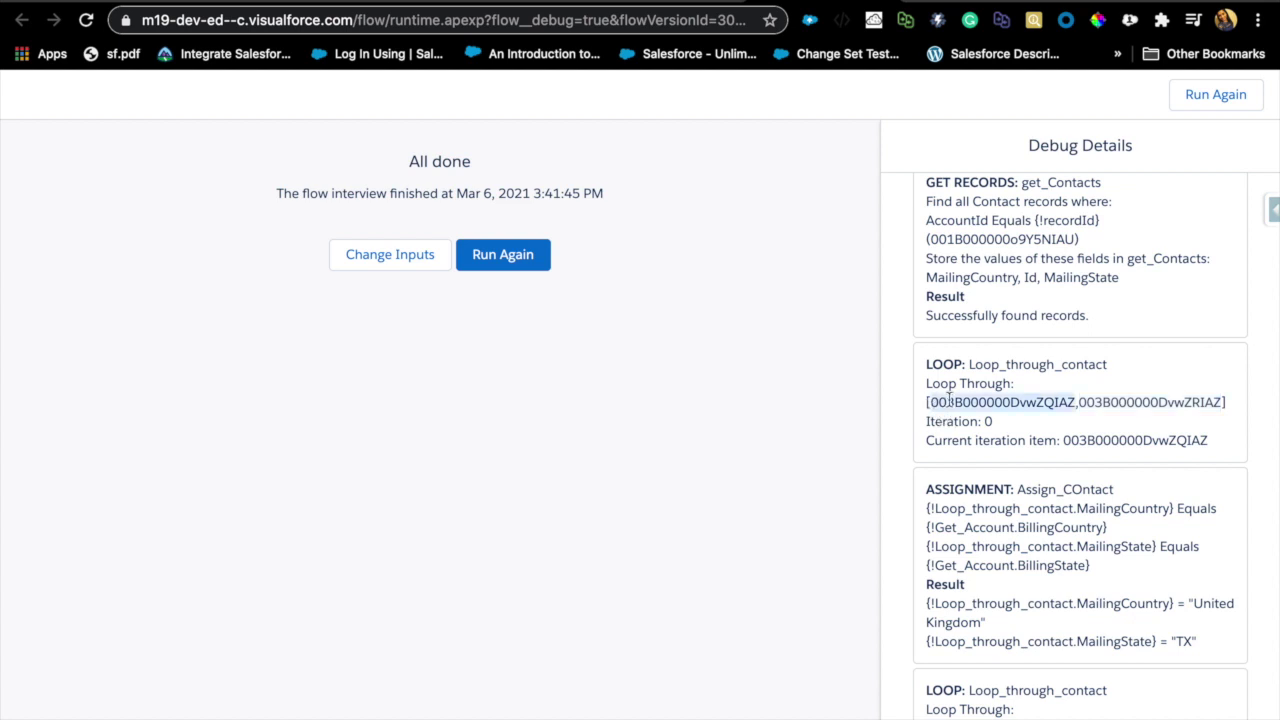
pyautogui.doubleClick(1154, 402)
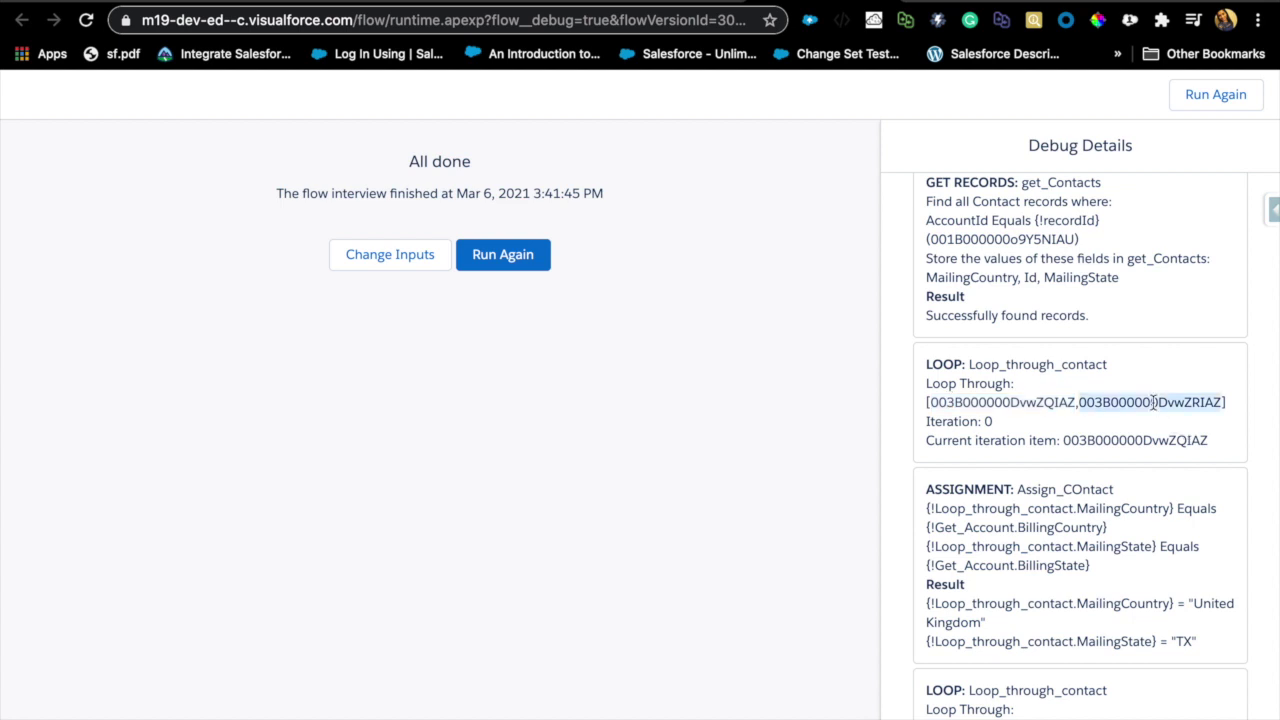
pyautogui.moveTo(270, 50)
pyautogui.scroll(-1, 1105, 503)
pyautogui.doubleClick(1070, 378)
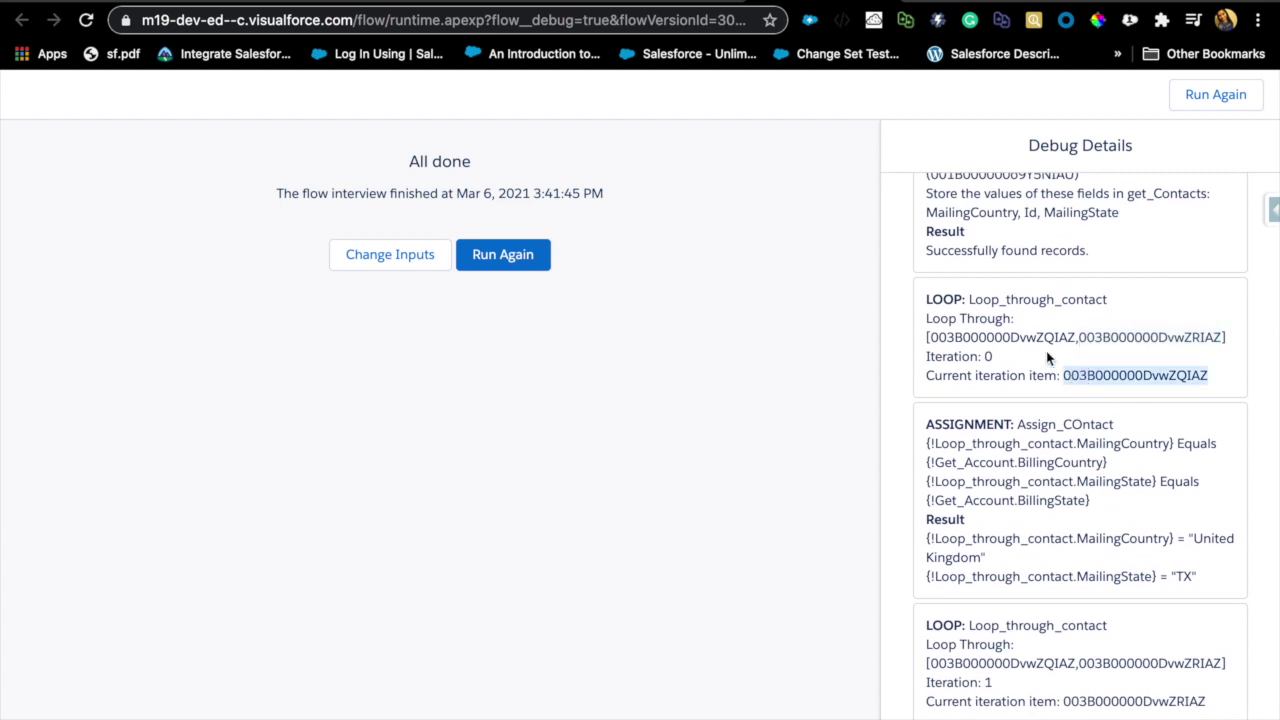
pyautogui.scroll(-1, 1086, 497)
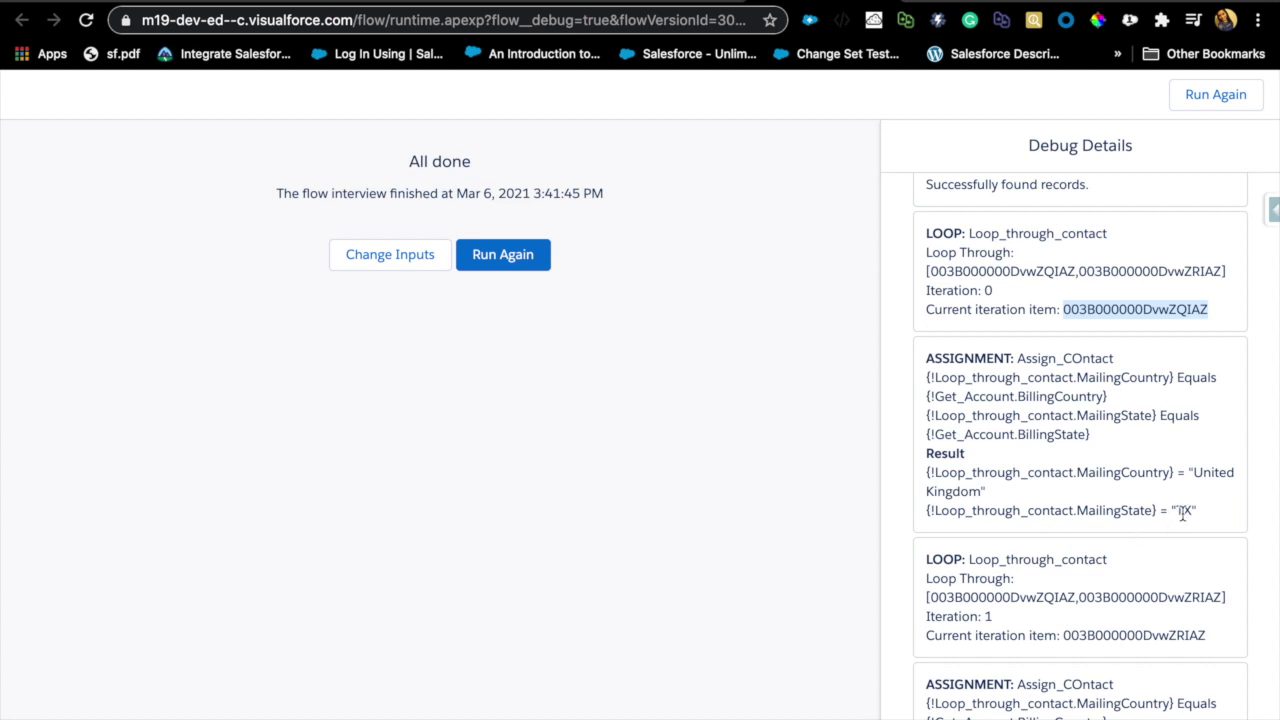
pyautogui.scroll(-2, 1177, 514)
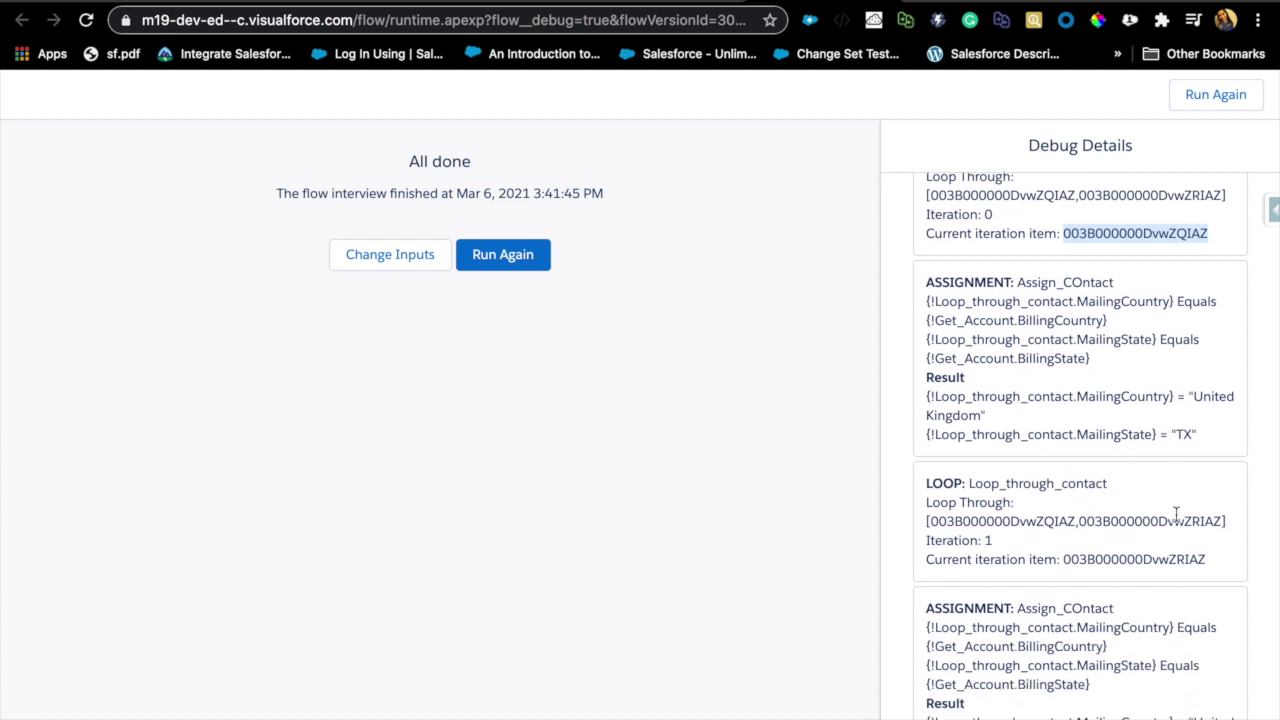
pyautogui.scroll(-2, 1177, 514)
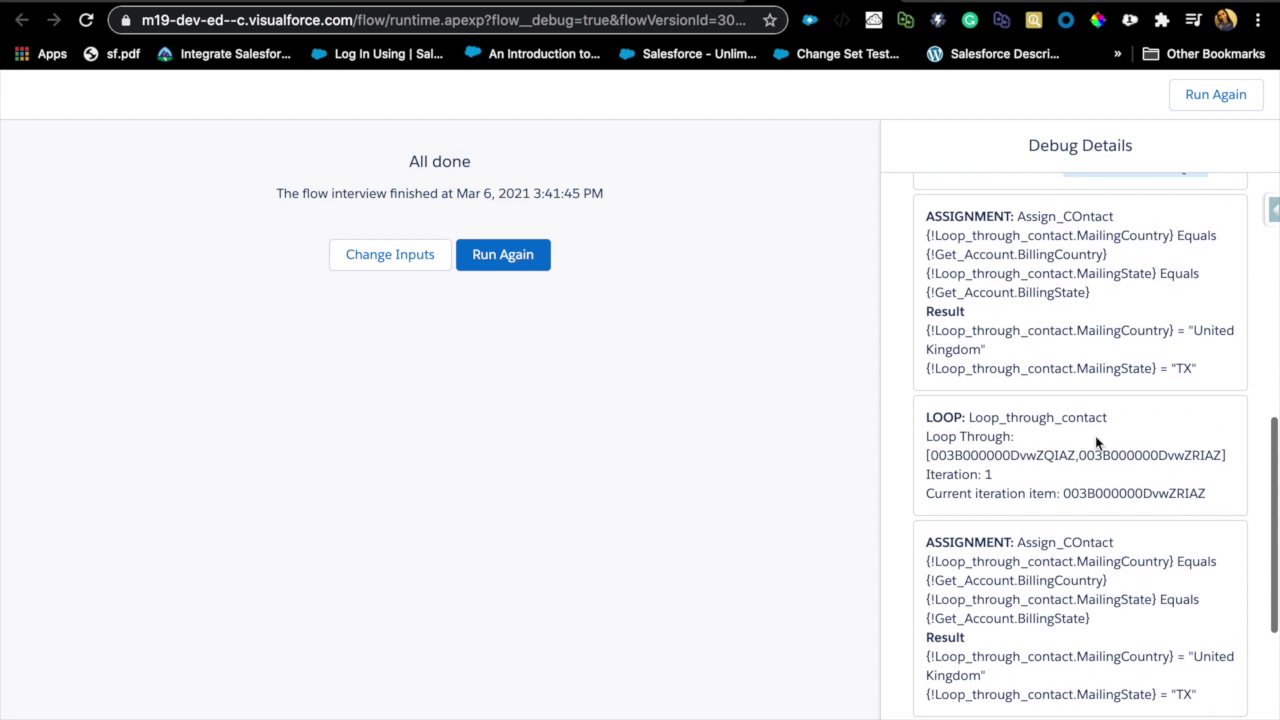
pyautogui.doubleClick(1115, 496)
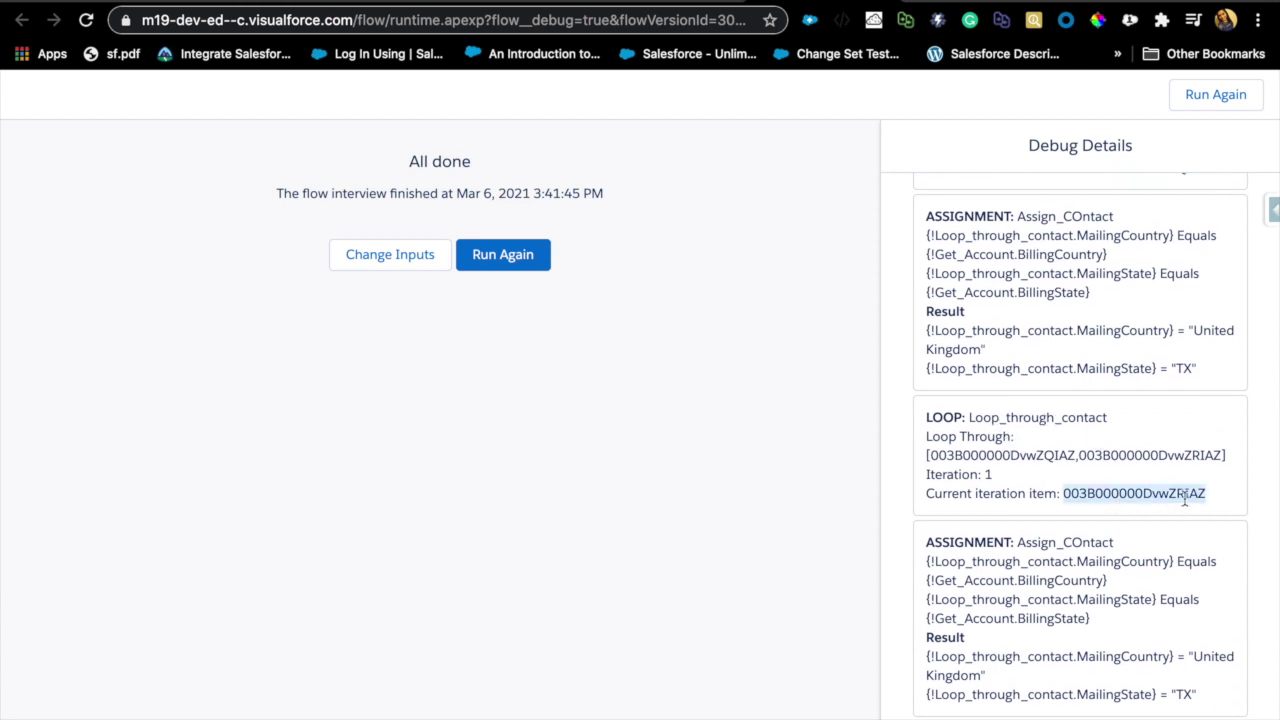
pyautogui.scroll(-1, 1142, 535)
pyautogui.scroll(-1, 1127, 557)
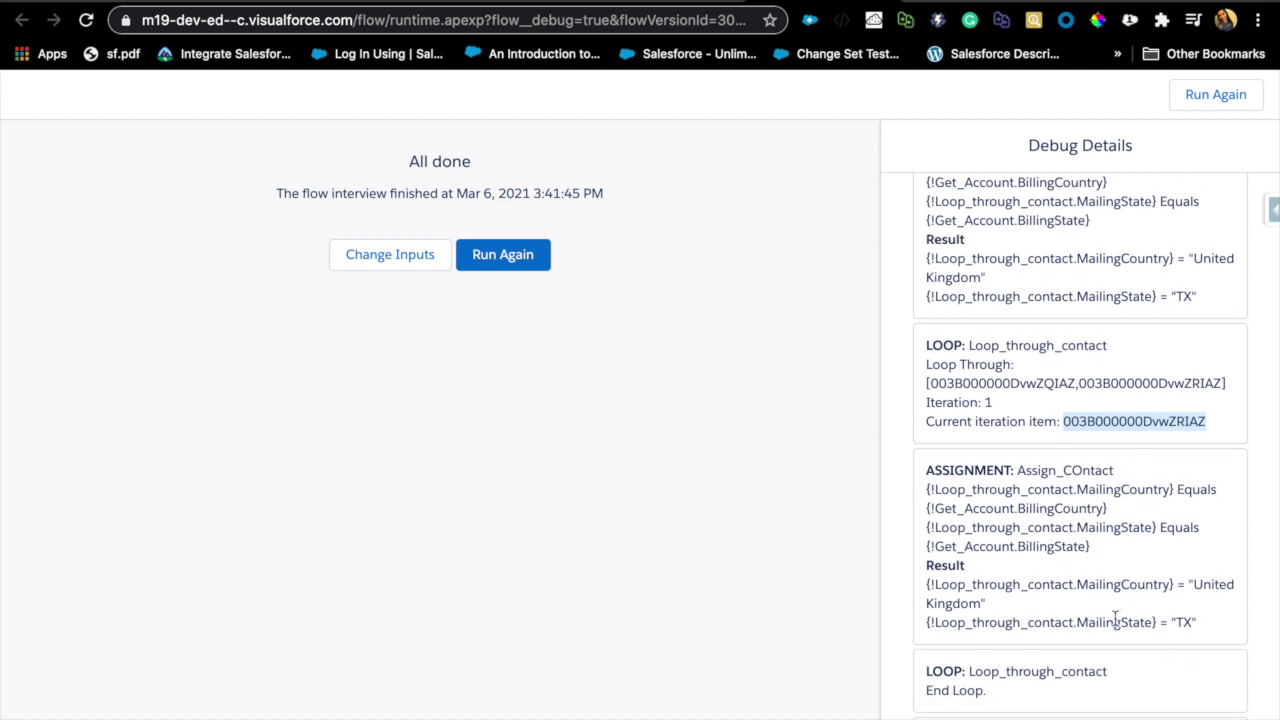
pyautogui.scroll(-1, 1182, 622)
pyautogui.scroll(-4, 1180, 623)
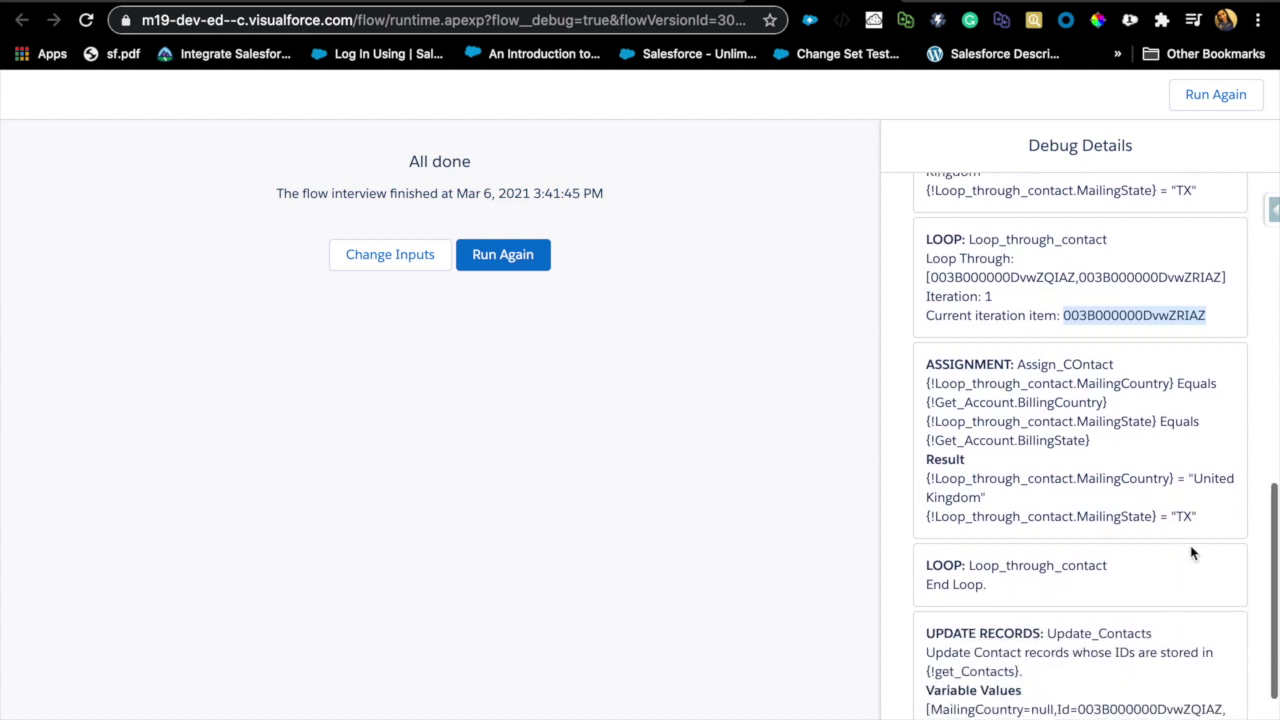
pyautogui.doubleClick(1200, 478)
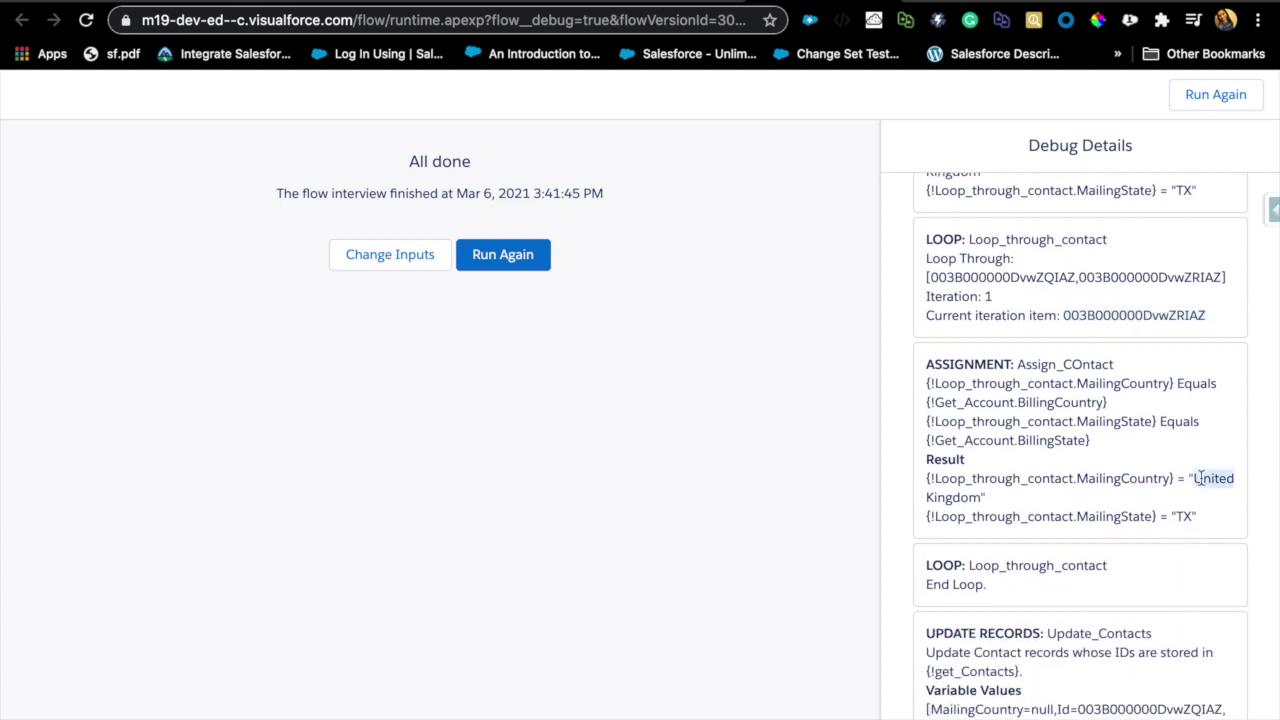
pyautogui.tripleClick(957, 497)
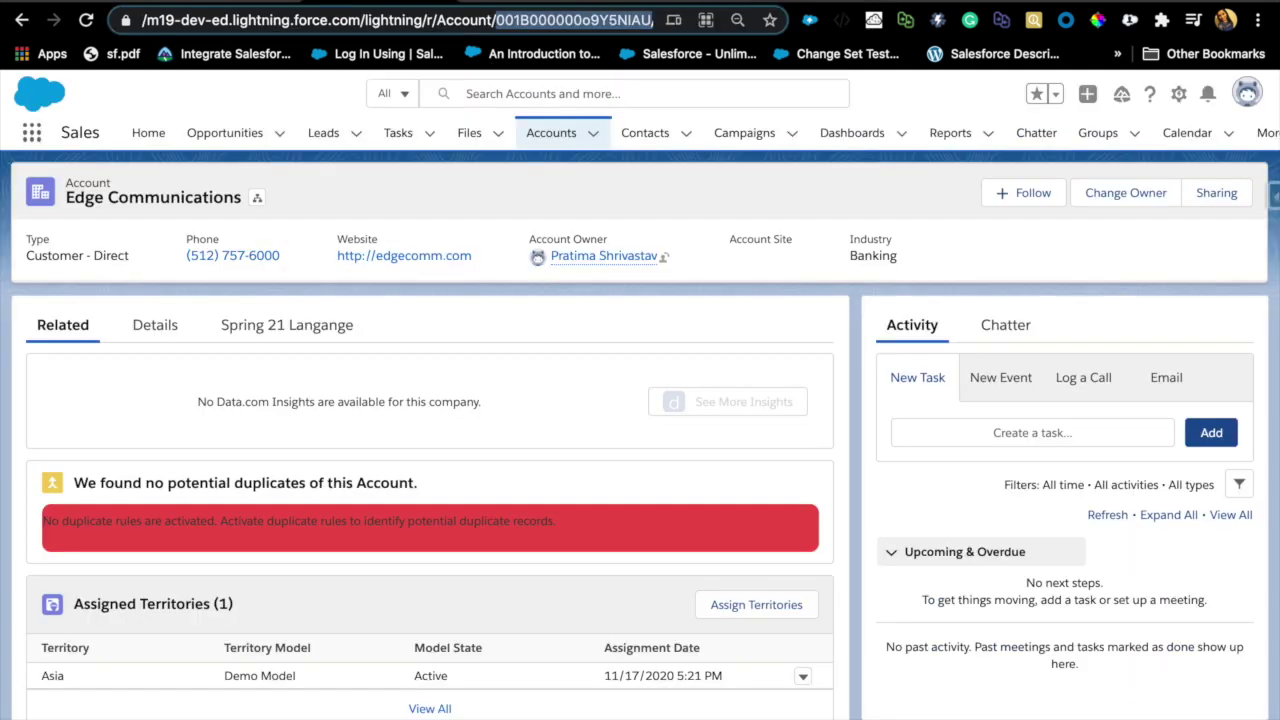
# - Check the account's Billing Address on the Details tab, then return to Loop Example
pyautogui.click(150, 335)
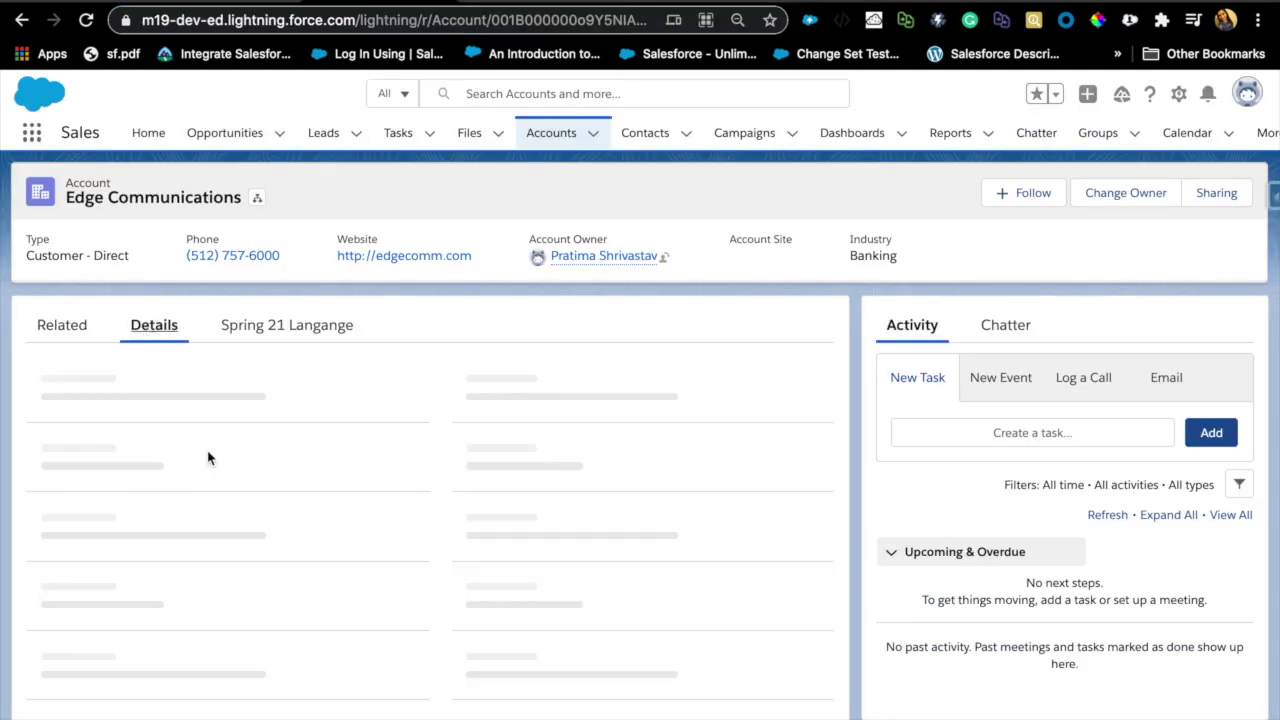
pyautogui.scroll(-5, 237, 530)
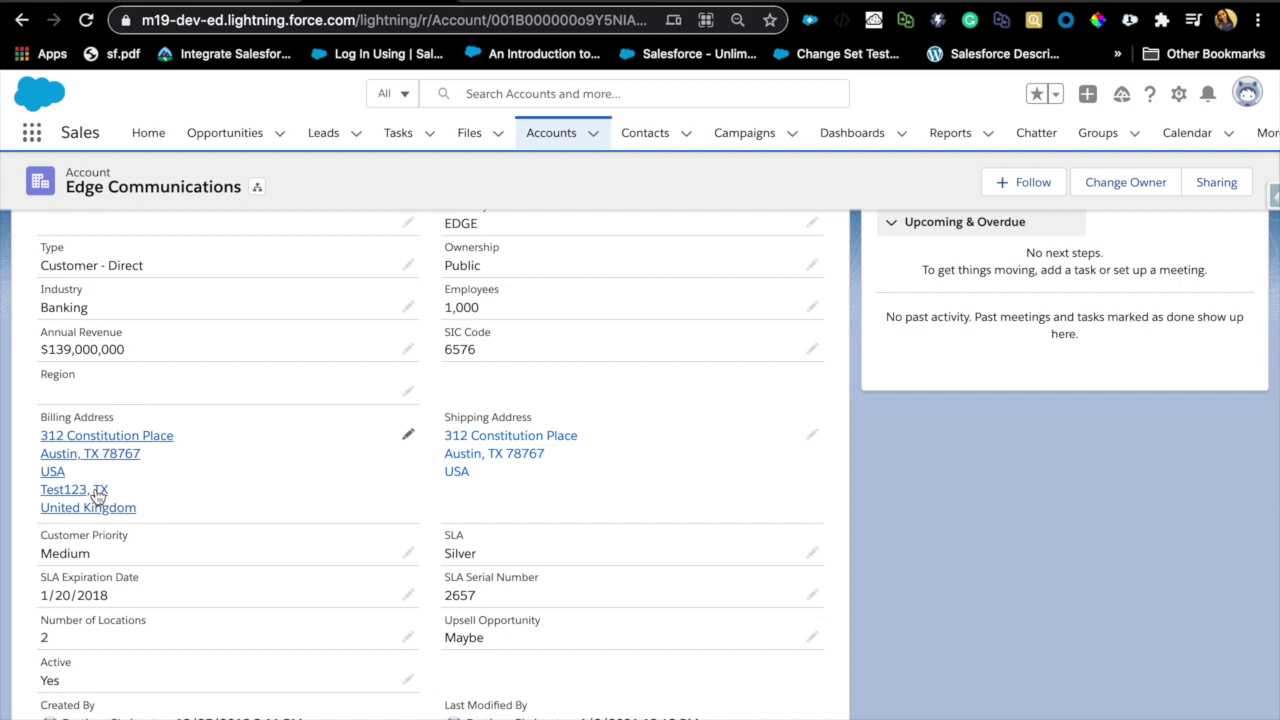
pyautogui.scroll(5, 97, 496)
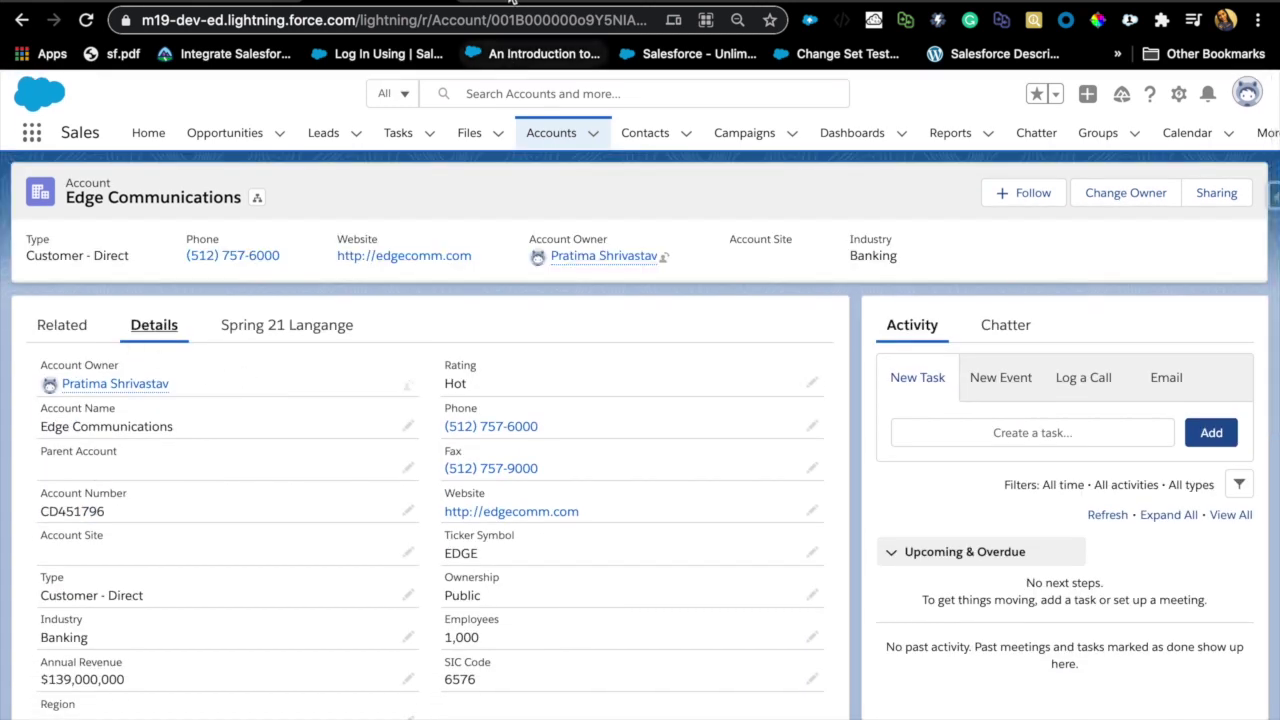
pyautogui.click(720, 4)
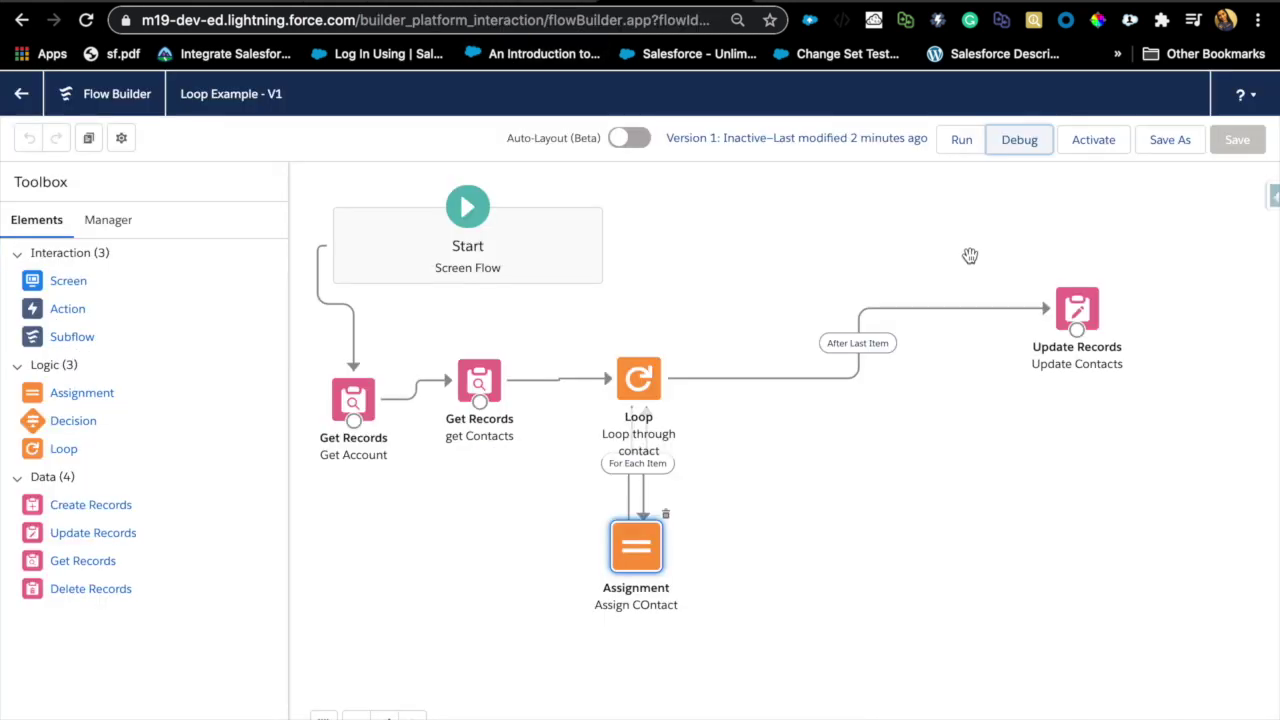
pyautogui.click(790, 3)
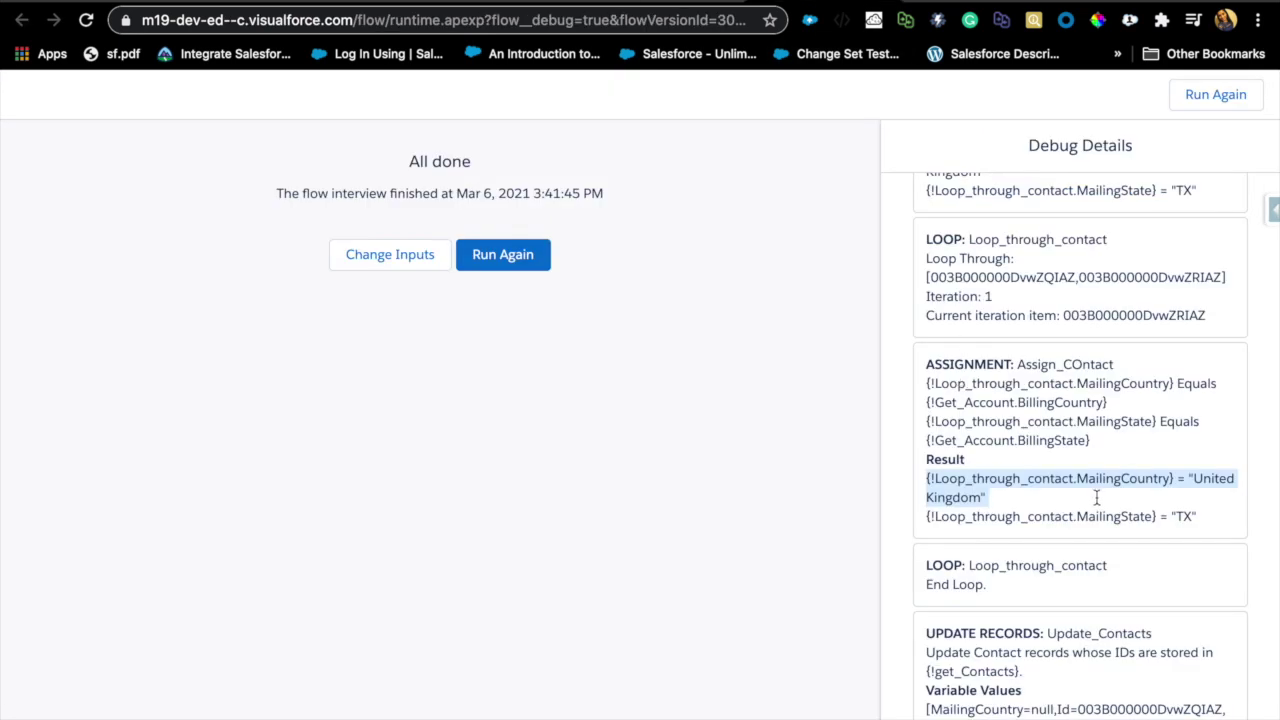
pyautogui.scroll(-3, 1110, 518)
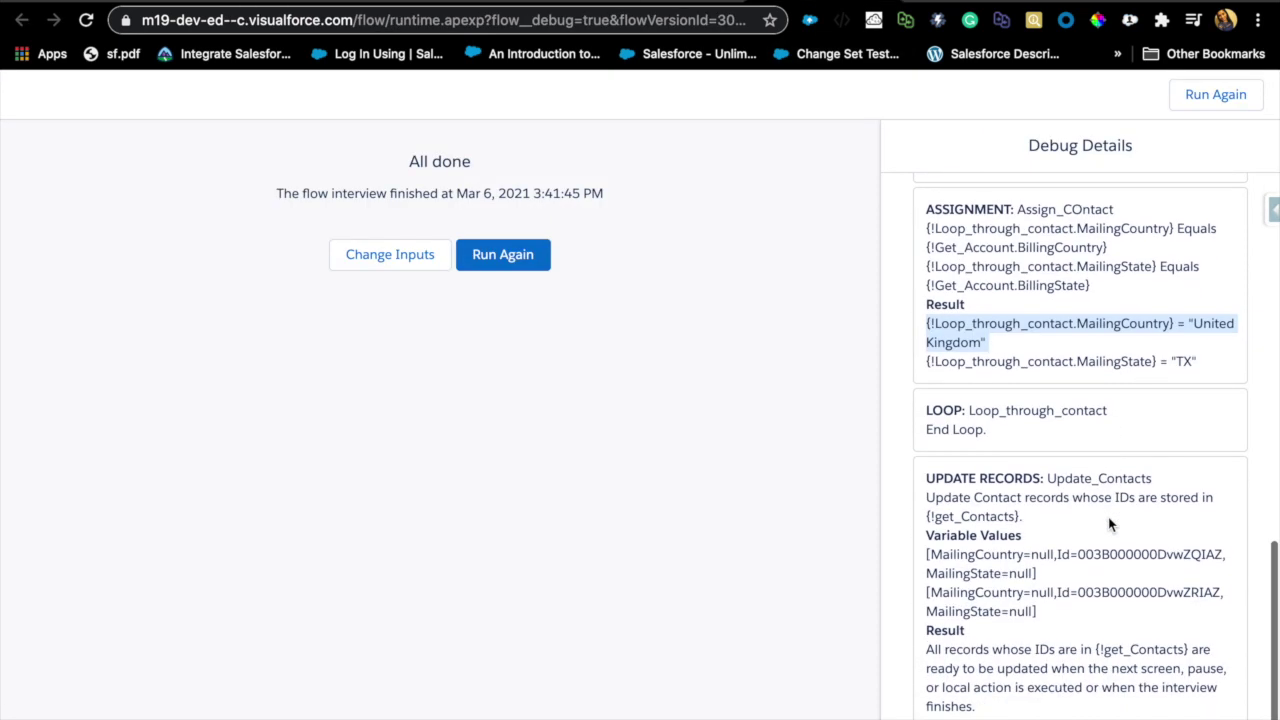
pyautogui.tripleClick(1003, 505)
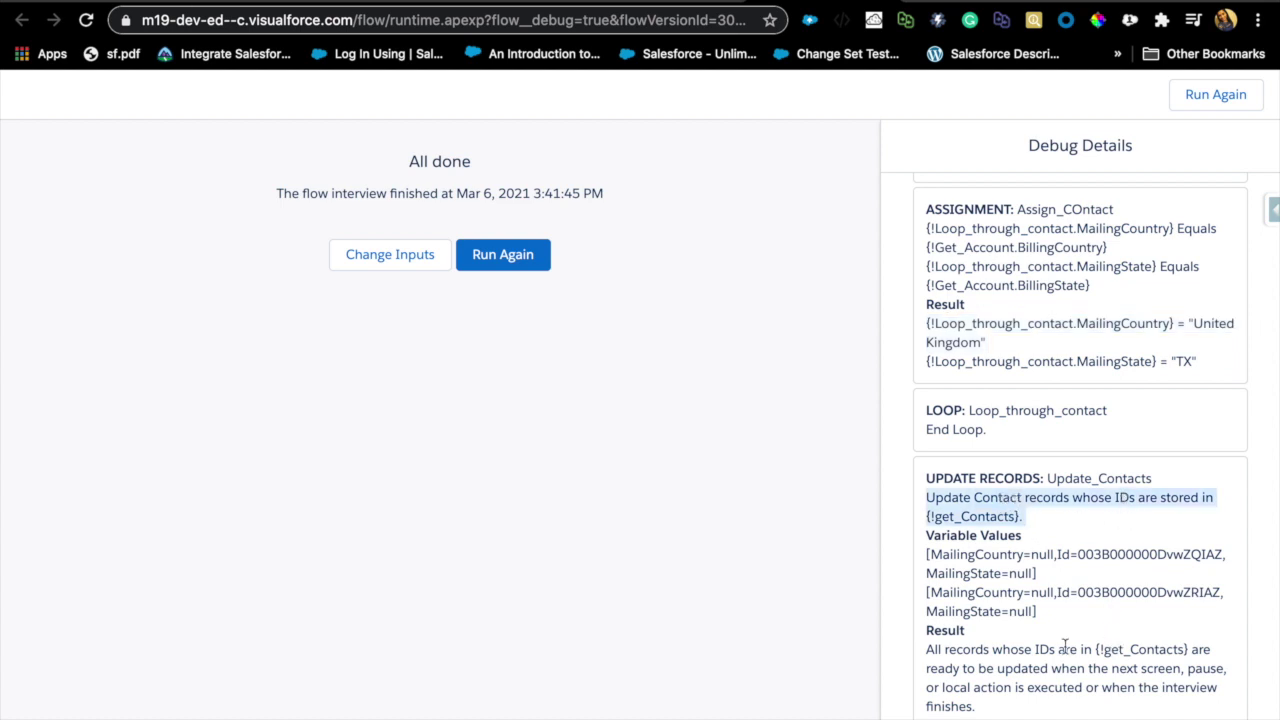
pyautogui.doubleClick(979, 554)
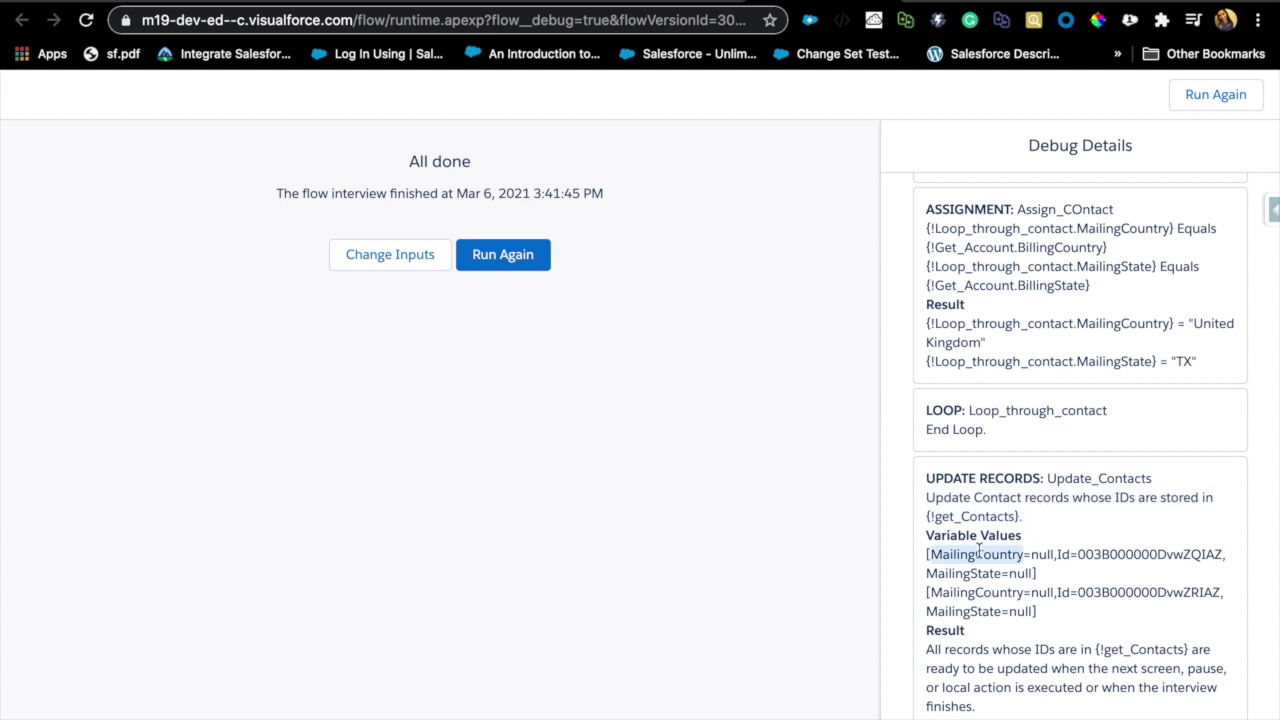
pyautogui.doubleClick(1043, 554)
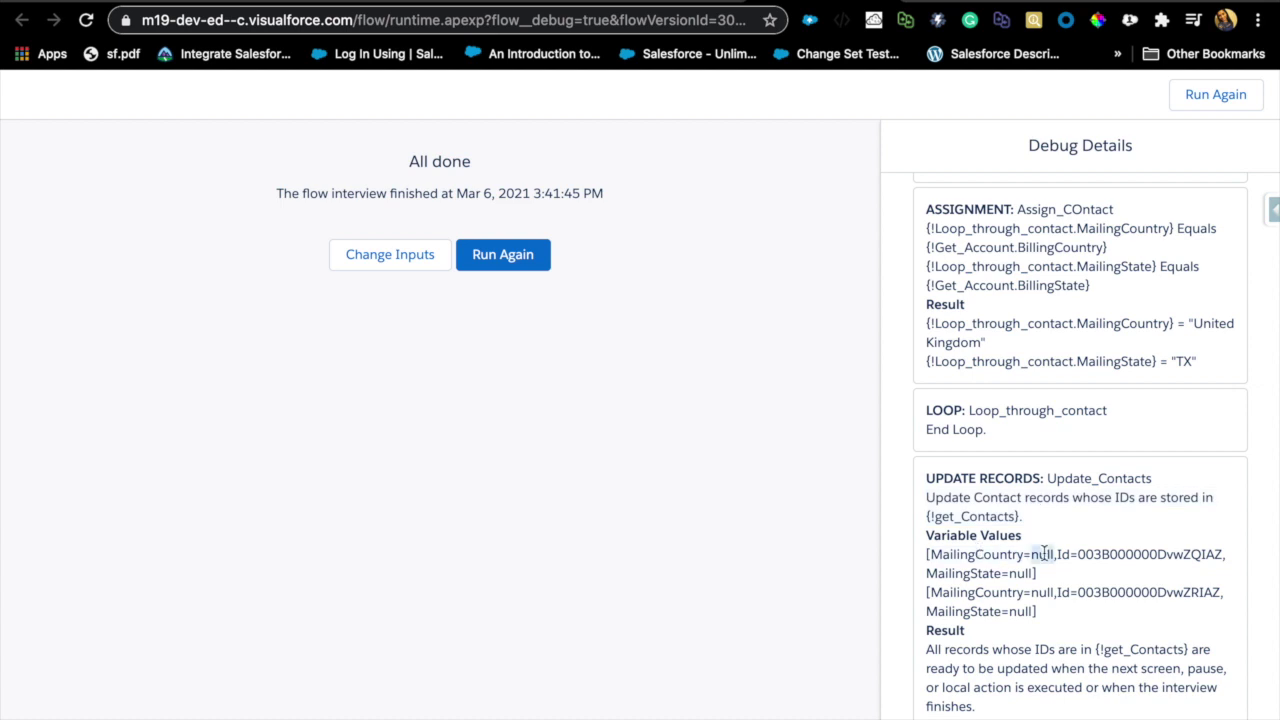
pyautogui.doubleClick(1020, 573)
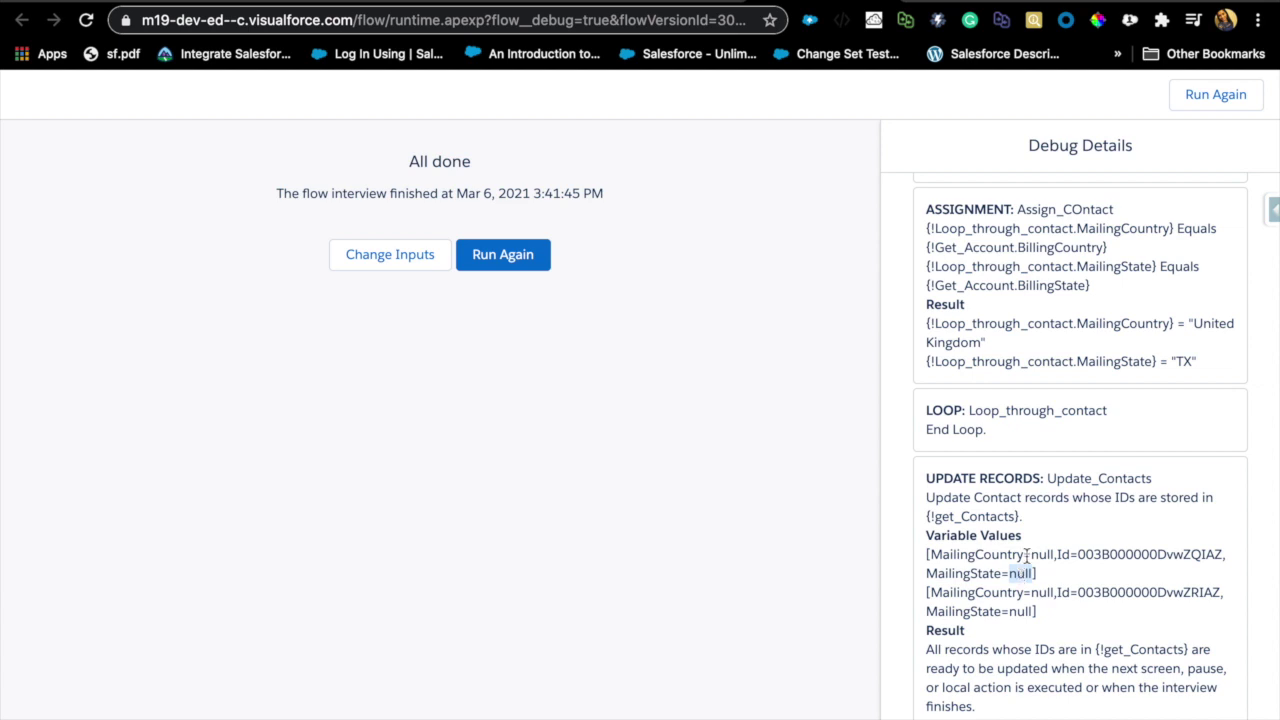
pyautogui.doubleClick(1033, 557)
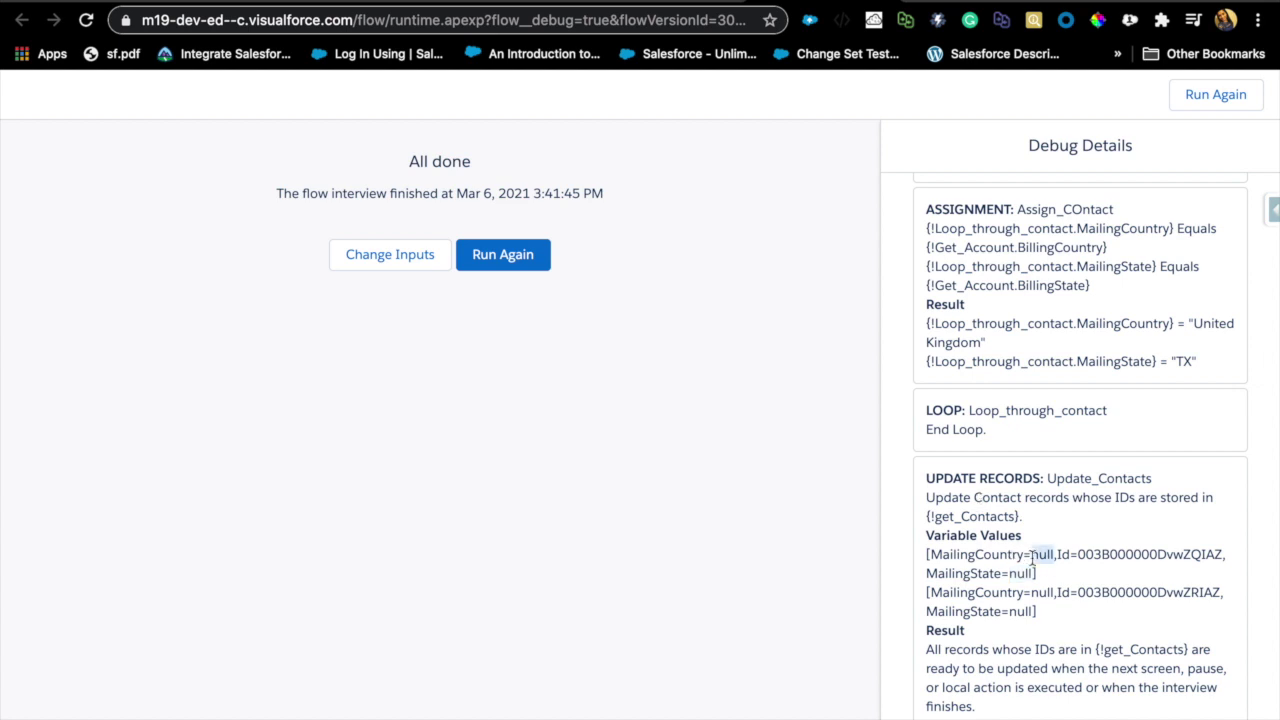
pyautogui.scroll(-1, 1037, 638)
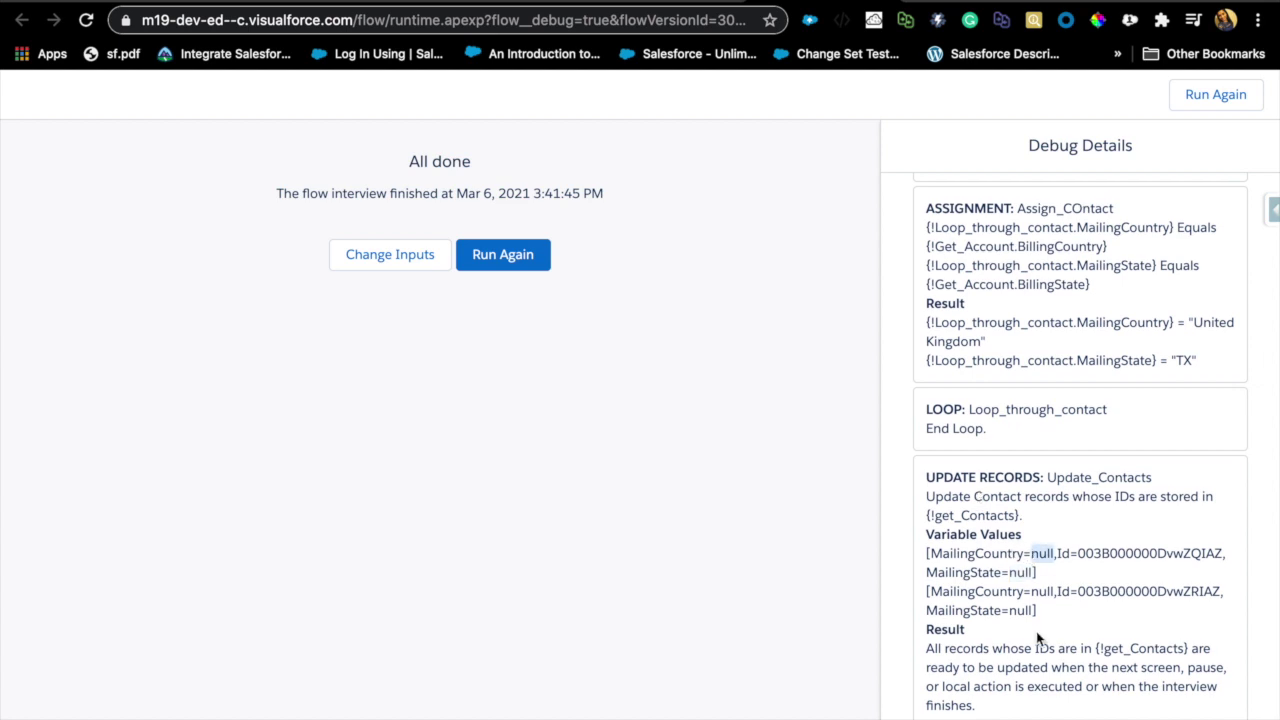
pyautogui.scroll(4, 1037, 638)
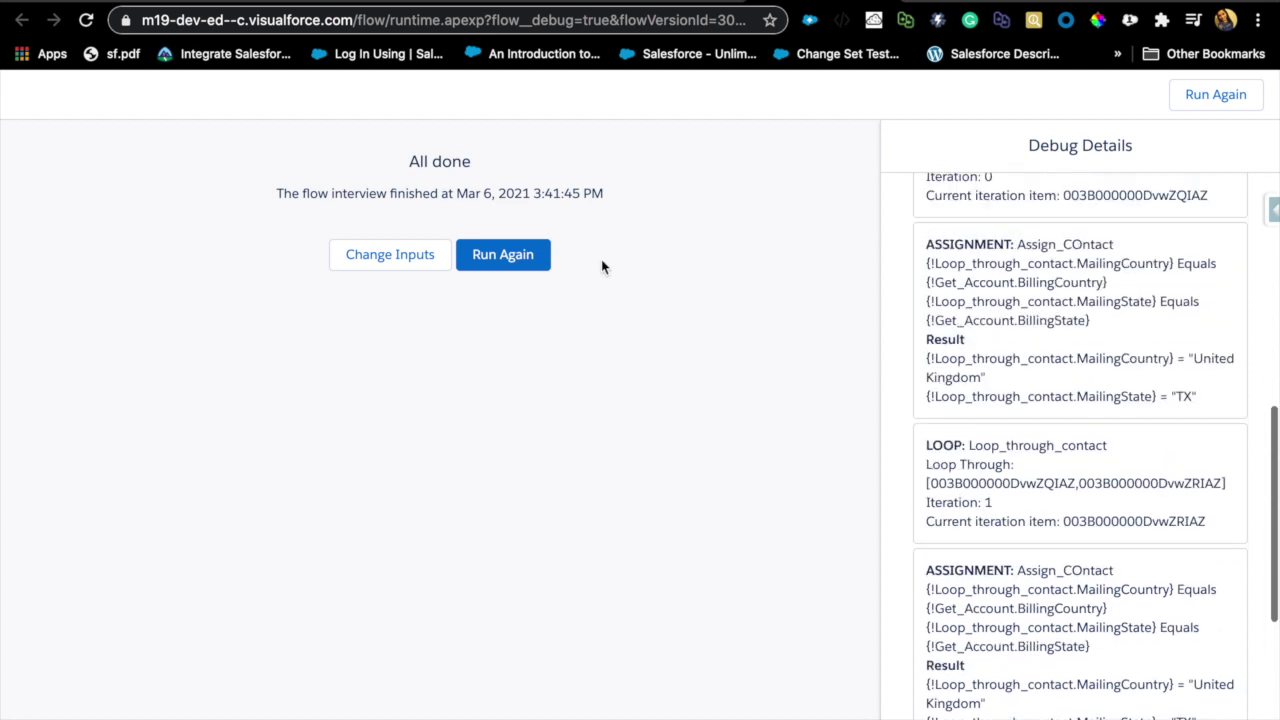
pyautogui.click(535, 2)
pyautogui.click(420, 2)
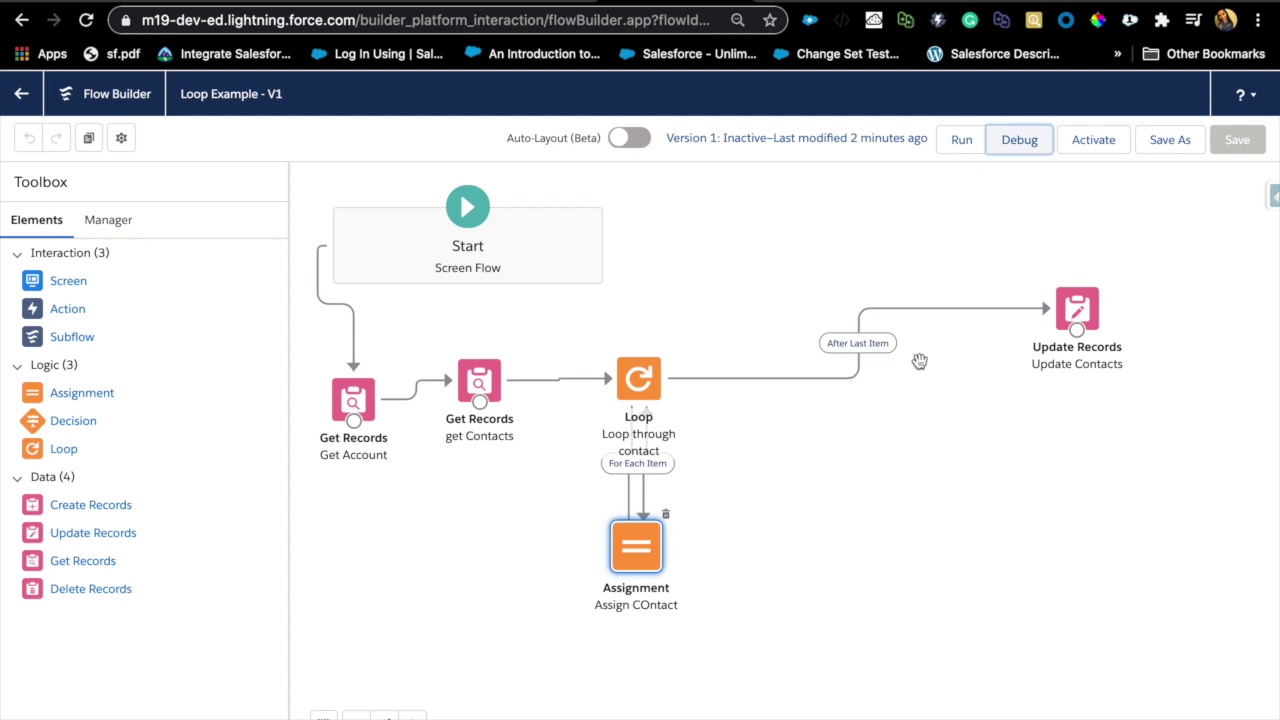
# - Delete the Loop's After Last Item connector to Update Contacts
pyautogui.click(1038, 310)
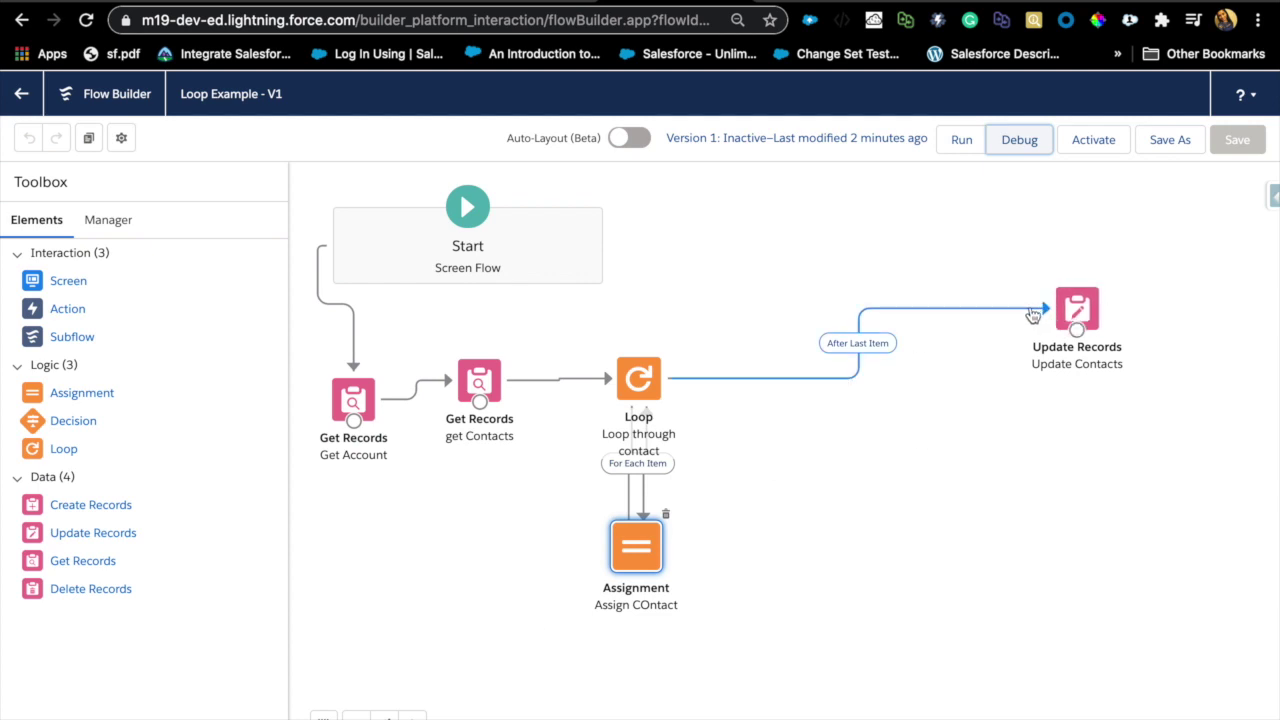
pyautogui.click(1020, 310)
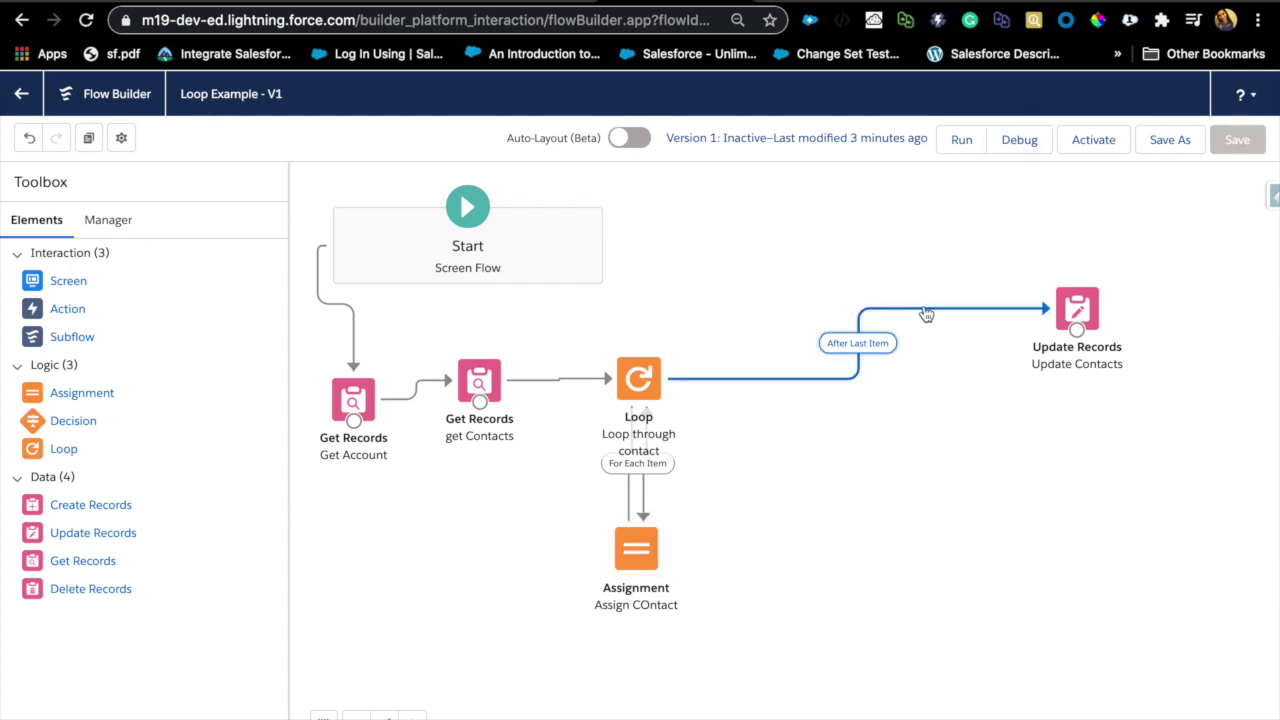
pyautogui.press('Delete')
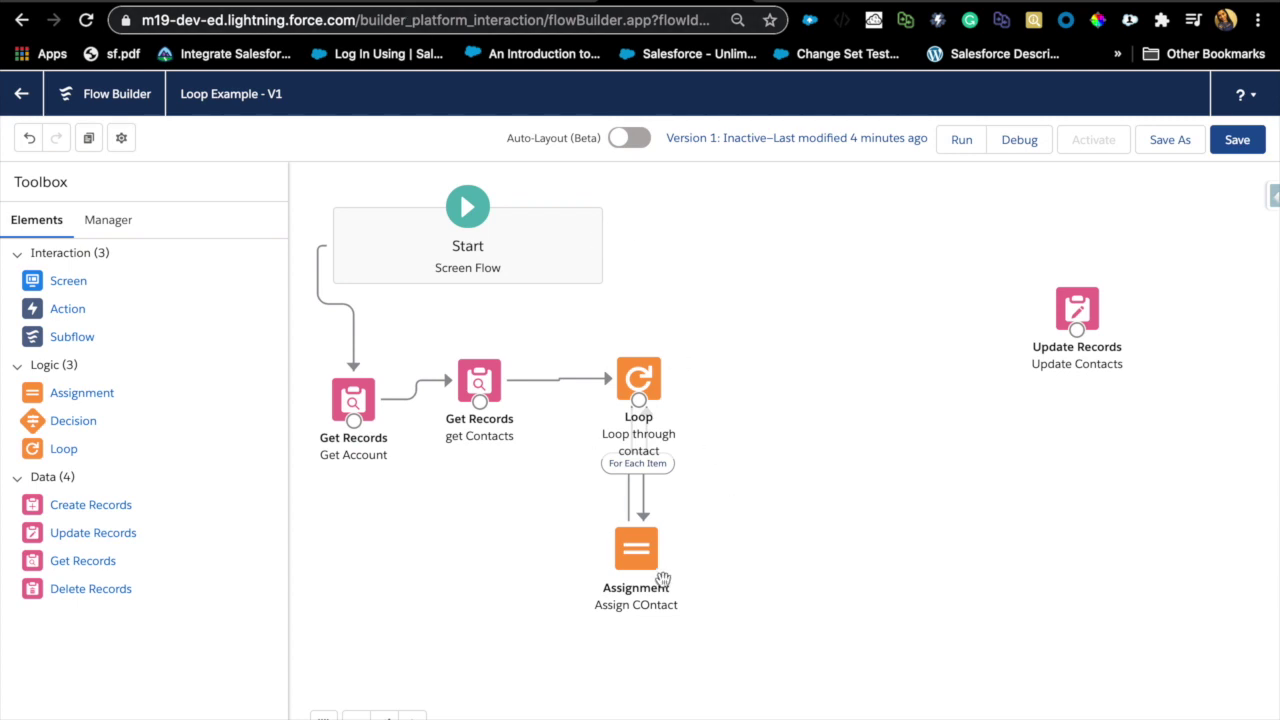
# - Nudge Assign COntact up, reconnect the Loop to it, and go to the whiteboard
pyautogui.moveTo(645, 566); pyautogui.dragTo(638, 551)
pyautogui.moveTo(638, 412); pyautogui.dragTo(642, 516)
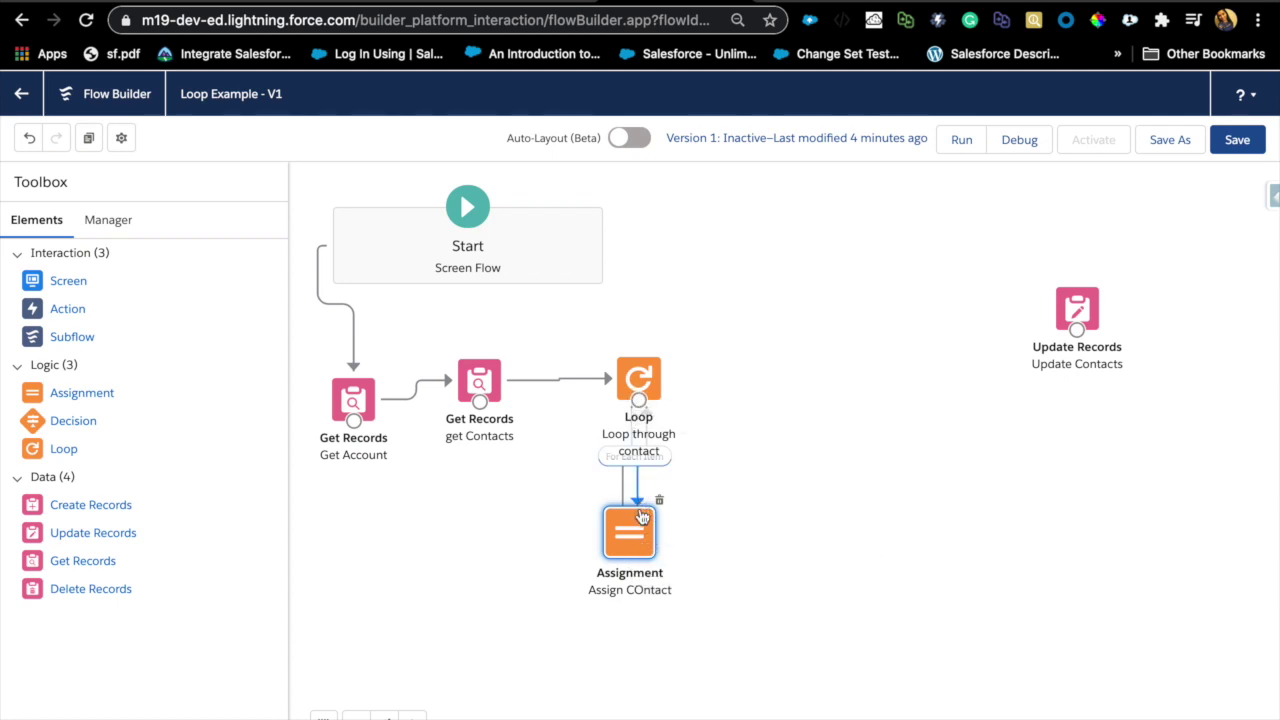
pyautogui.click(643, 536)
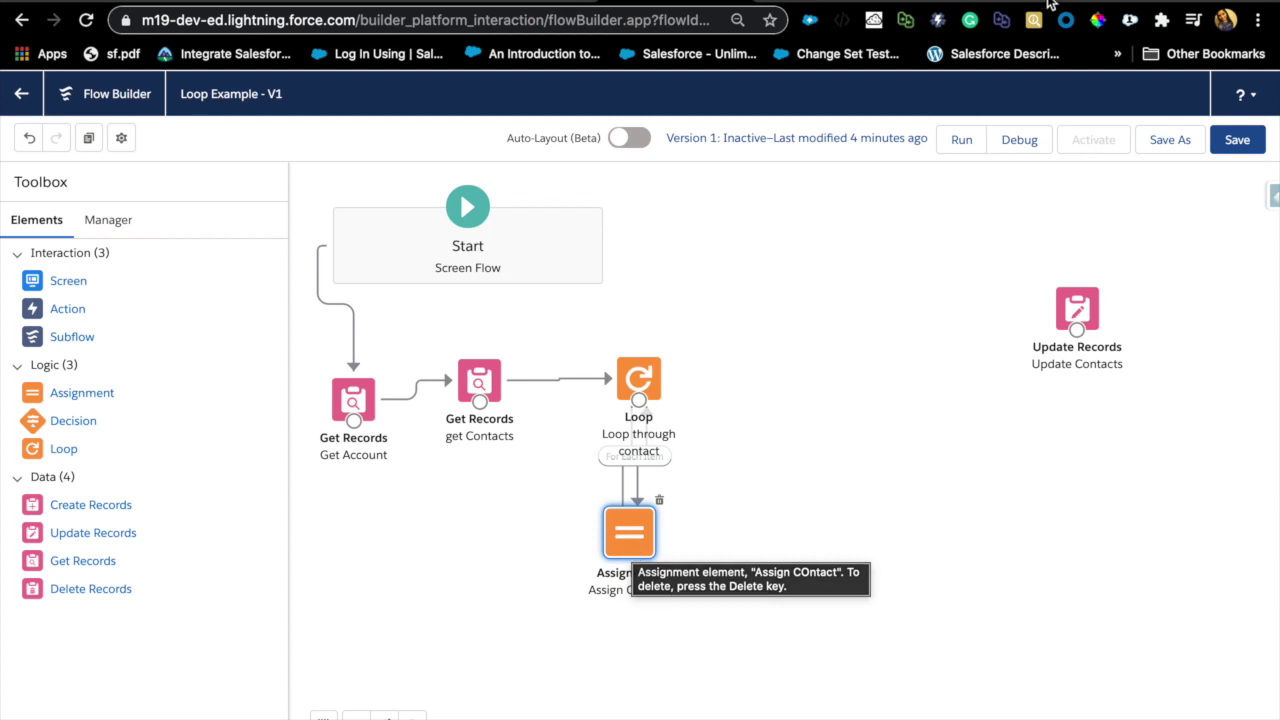
pyautogui.click(1100, 4)
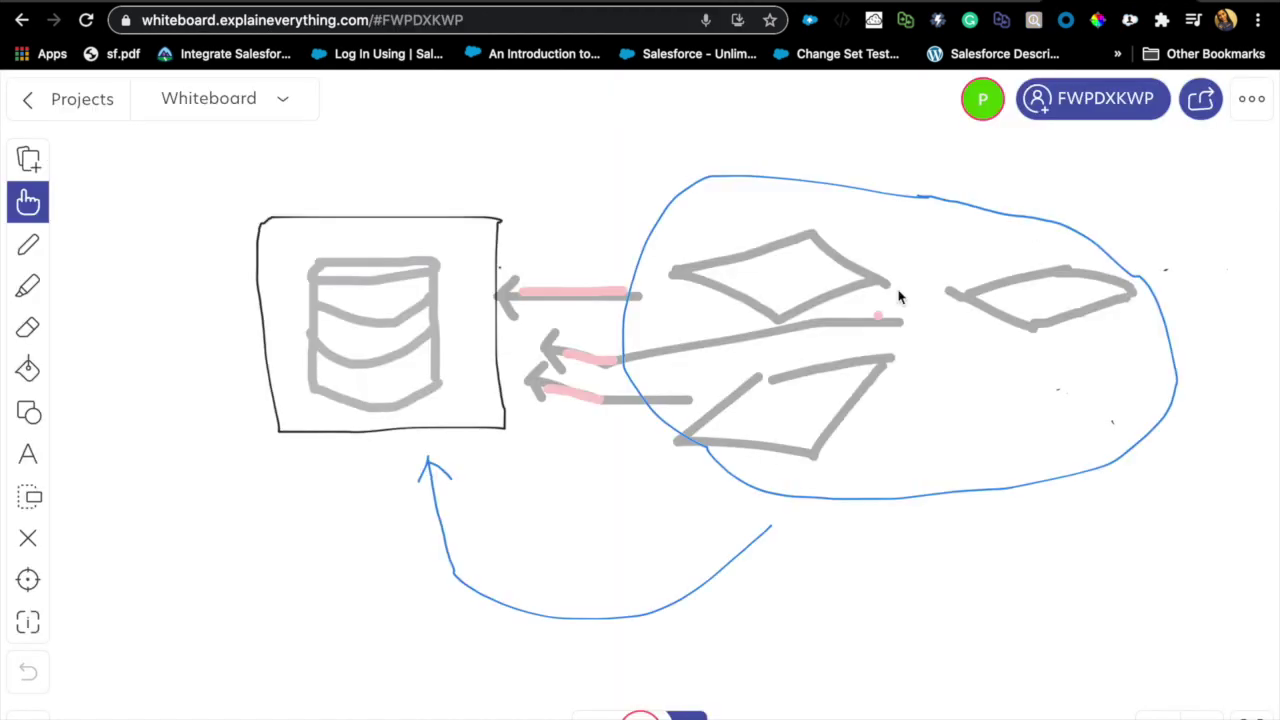
# - Mark three red highlighter dots on the whiteboard diamonds, then return to Salesforce
pyautogui.click(31, 289)
pyautogui.click(79, 287)
pyautogui.click(791, 268)
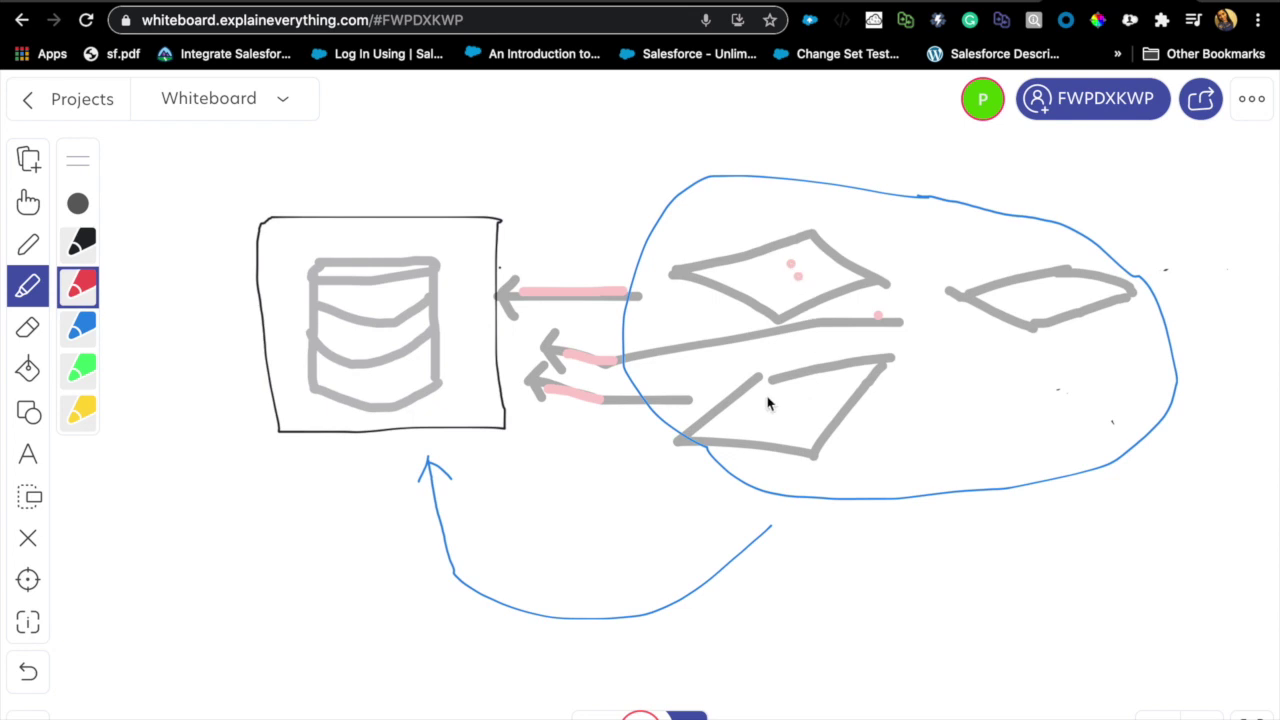
pyautogui.click(1042, 292)
pyautogui.click(1023, 294)
pyautogui.hotkey('ctrl', 'Tab')
pyautogui.hotkey('ctrl', 'Tab')
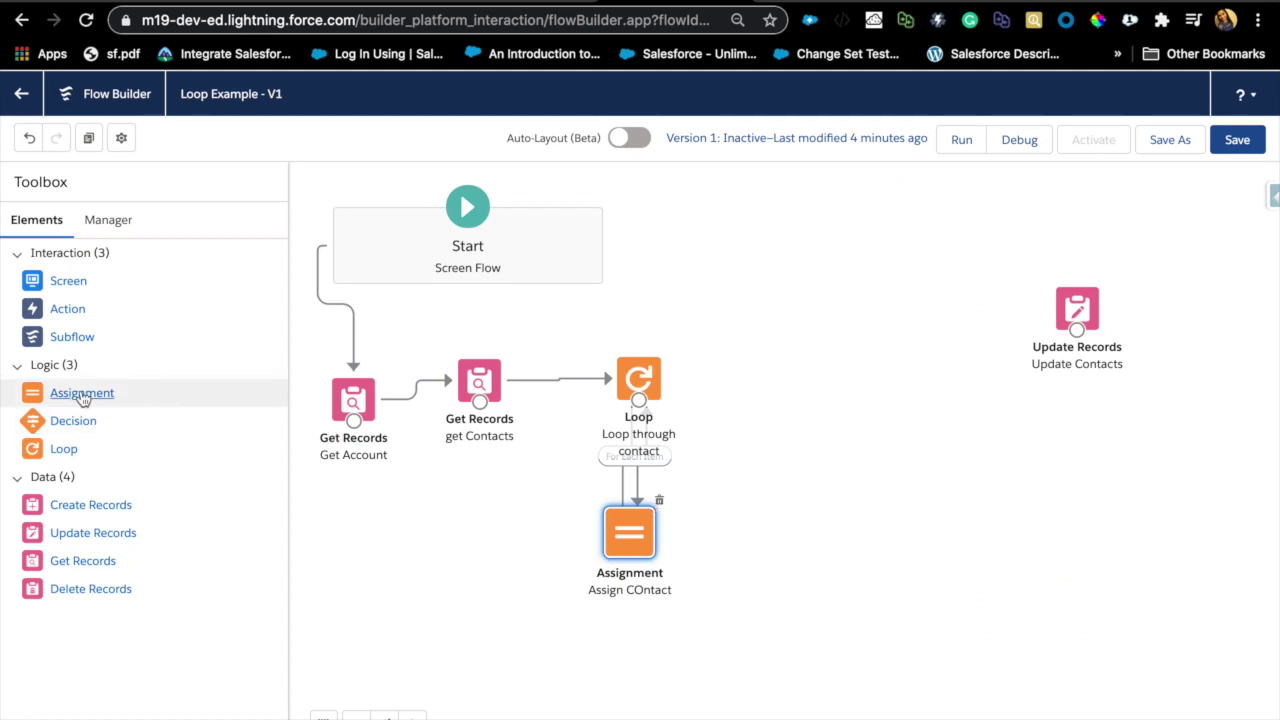
# - Add an Assignment labelled 'Assign loop variable to collection' and start a new variable resource
pyautogui.moveTo(83, 398); pyautogui.dragTo(818, 497)
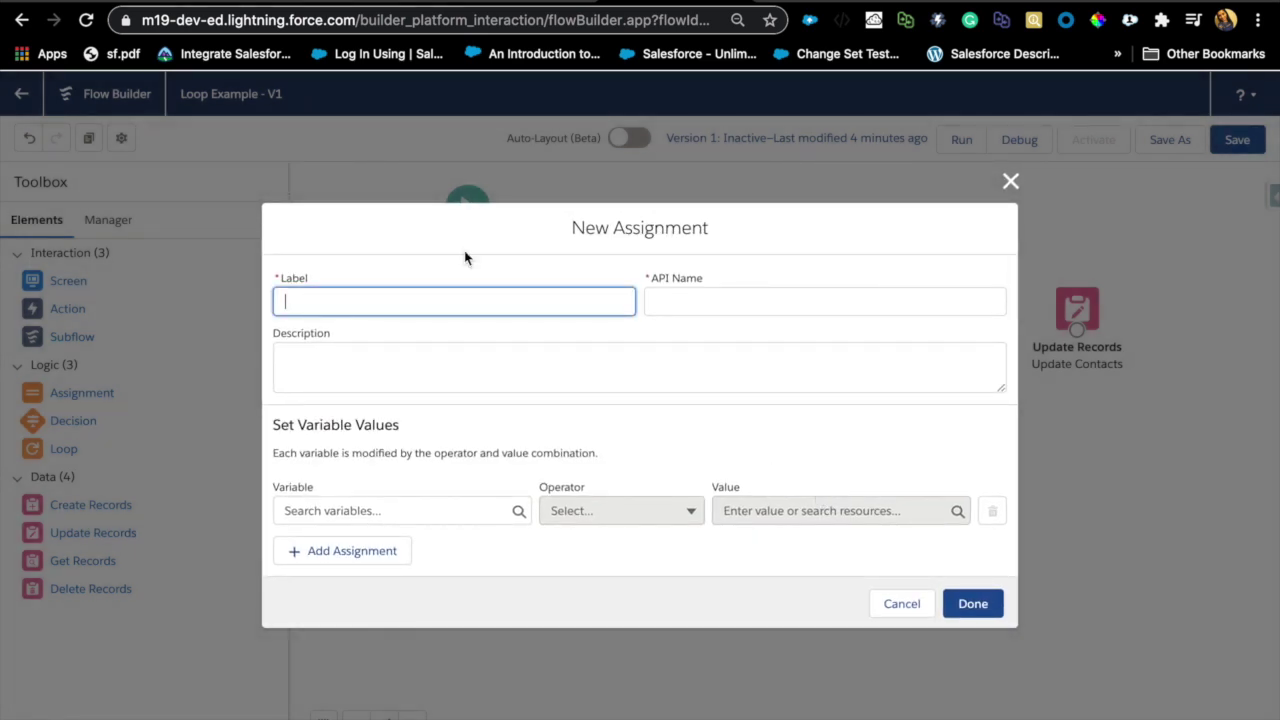
pyautogui.write('Assign loop variable to collection')
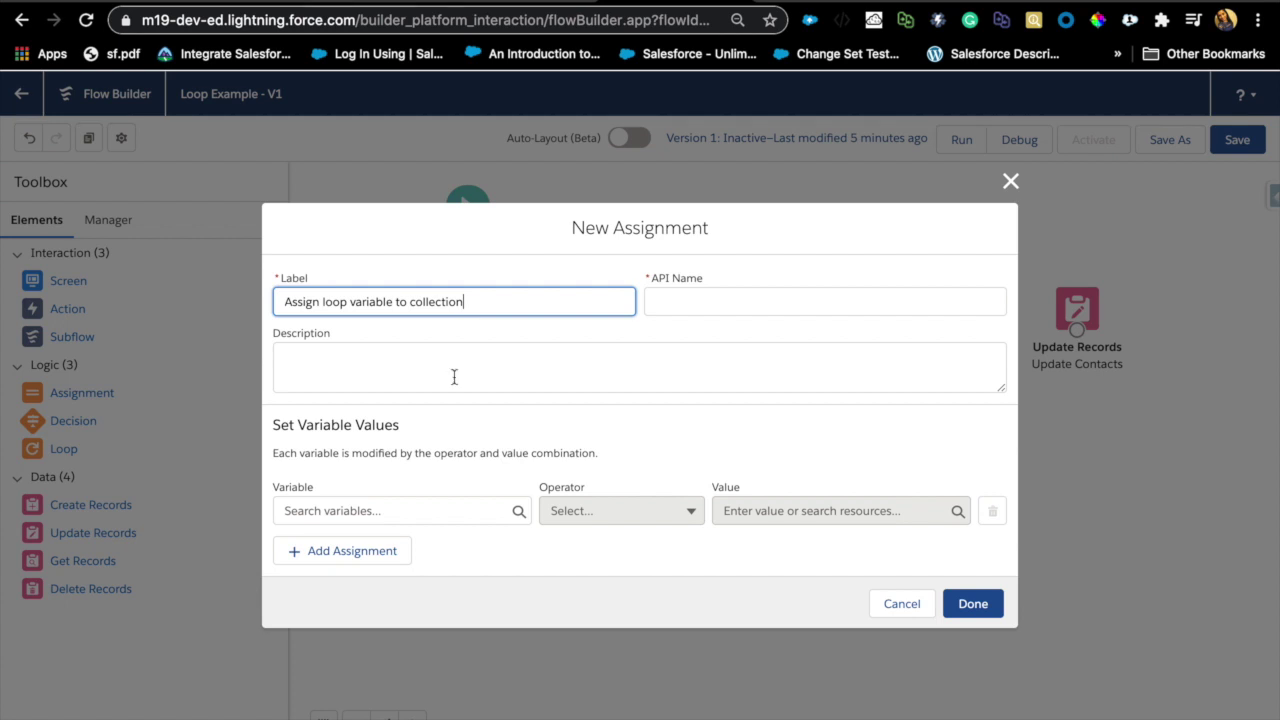
pyautogui.click(429, 508)
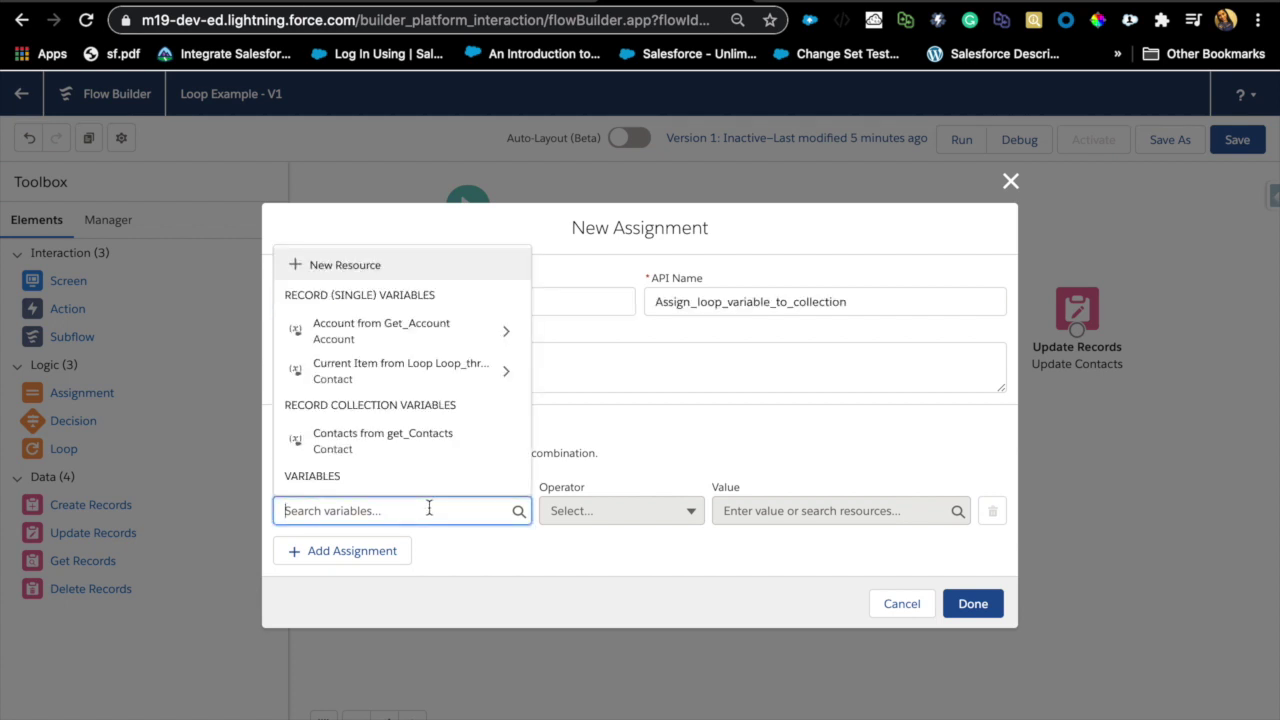
pyautogui.click(355, 270)
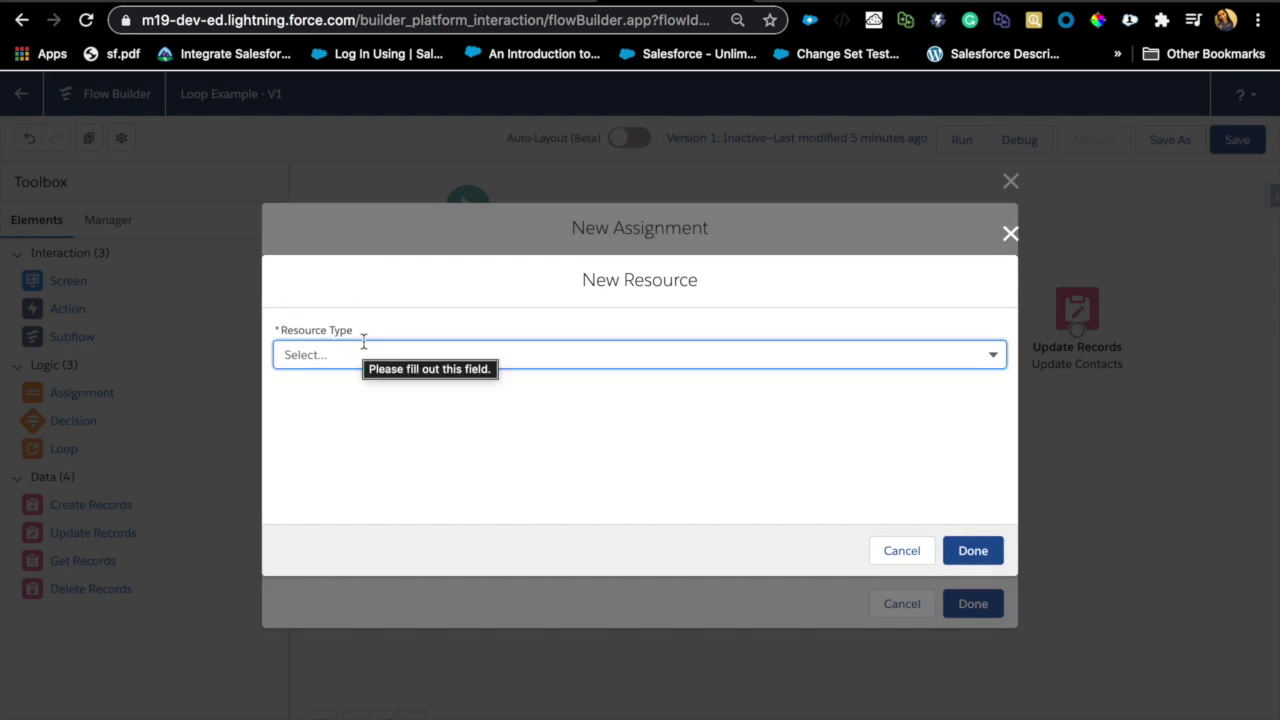
# - Create varContactCollection as a Record variable of Contact allowing multiple values
pyautogui.click(363, 345)
pyautogui.click(361, 394)
pyautogui.click(361, 394)
pyautogui.write('varContactCollection')
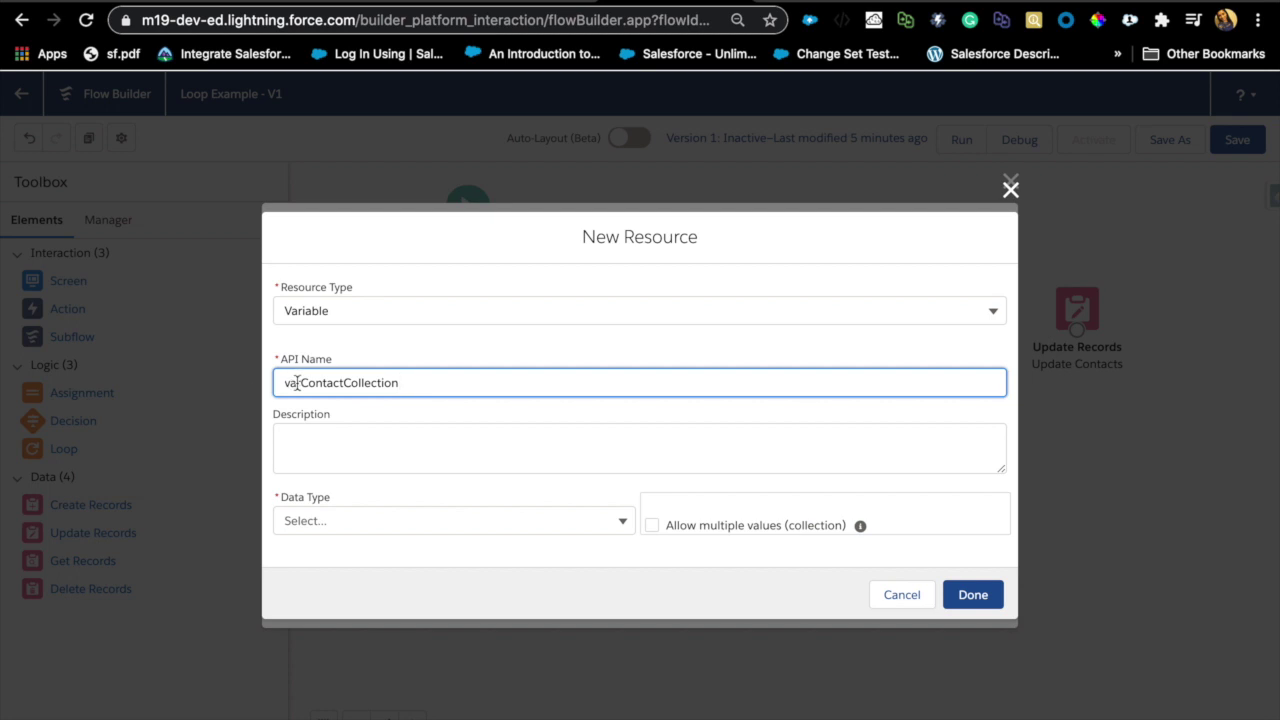
pyautogui.click(314, 437)
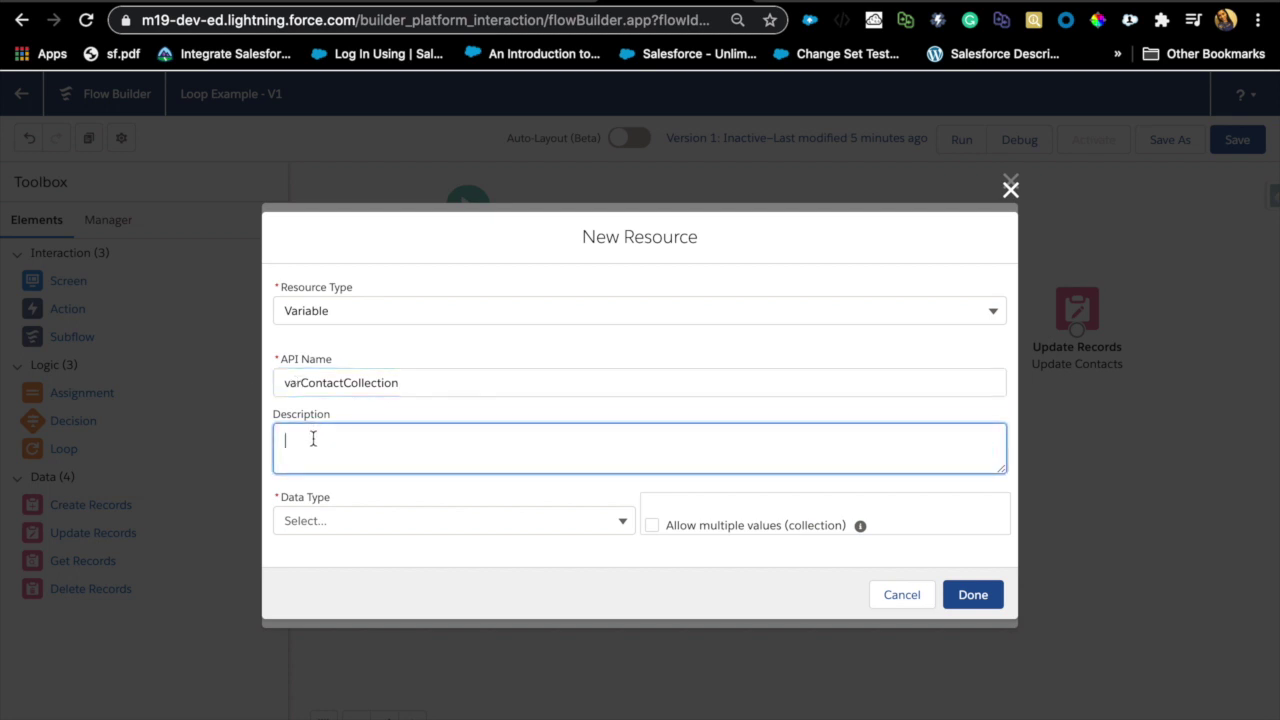
pyautogui.click(334, 518)
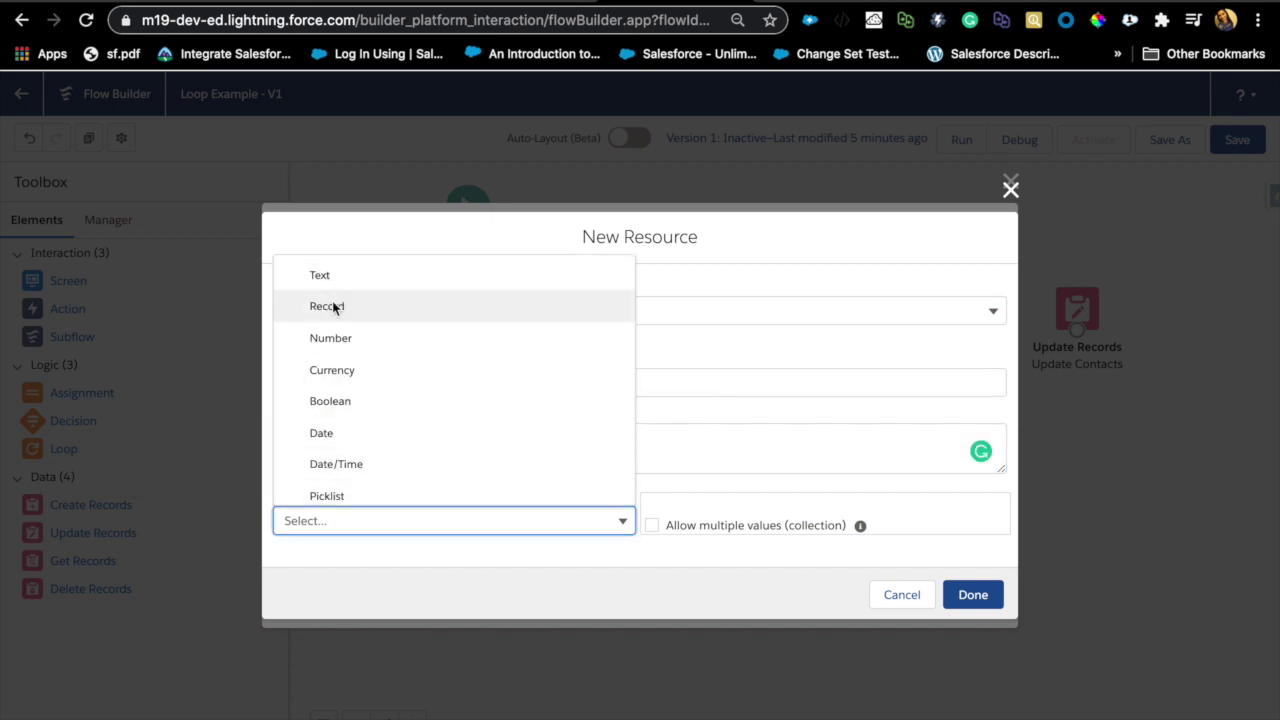
pyautogui.click(335, 306)
pyautogui.click(652, 470)
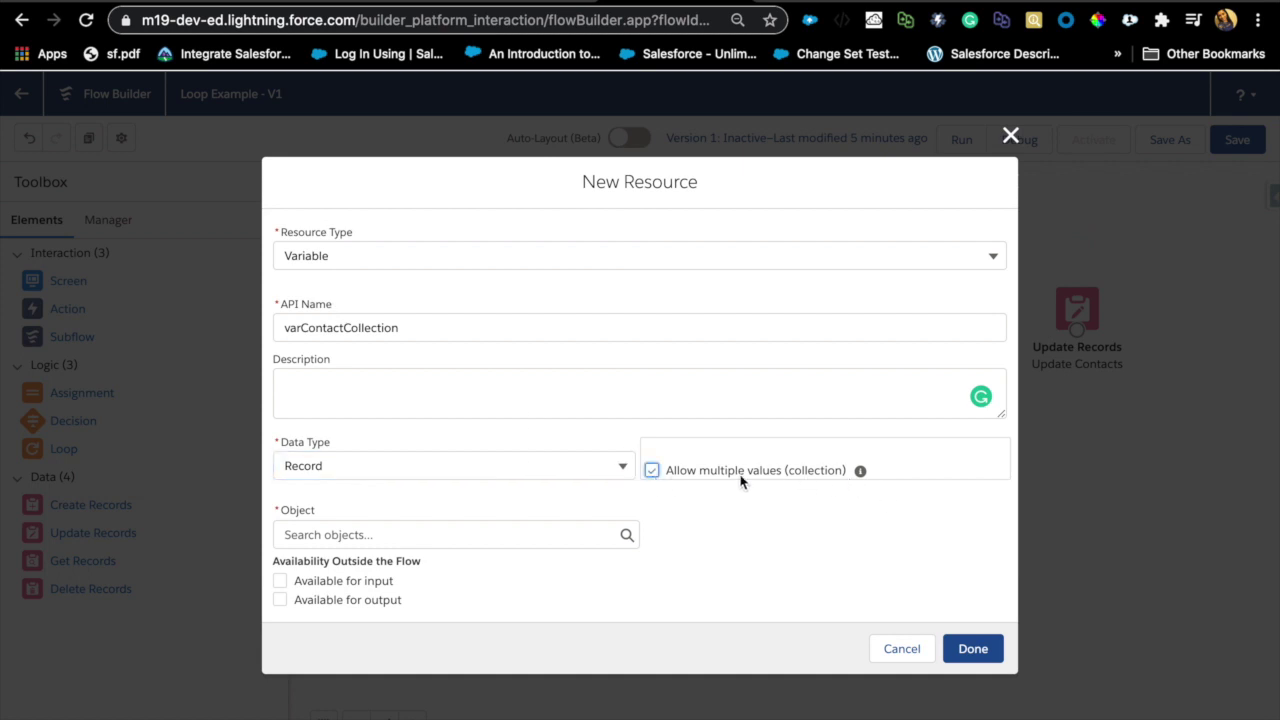
pyautogui.click(433, 533)
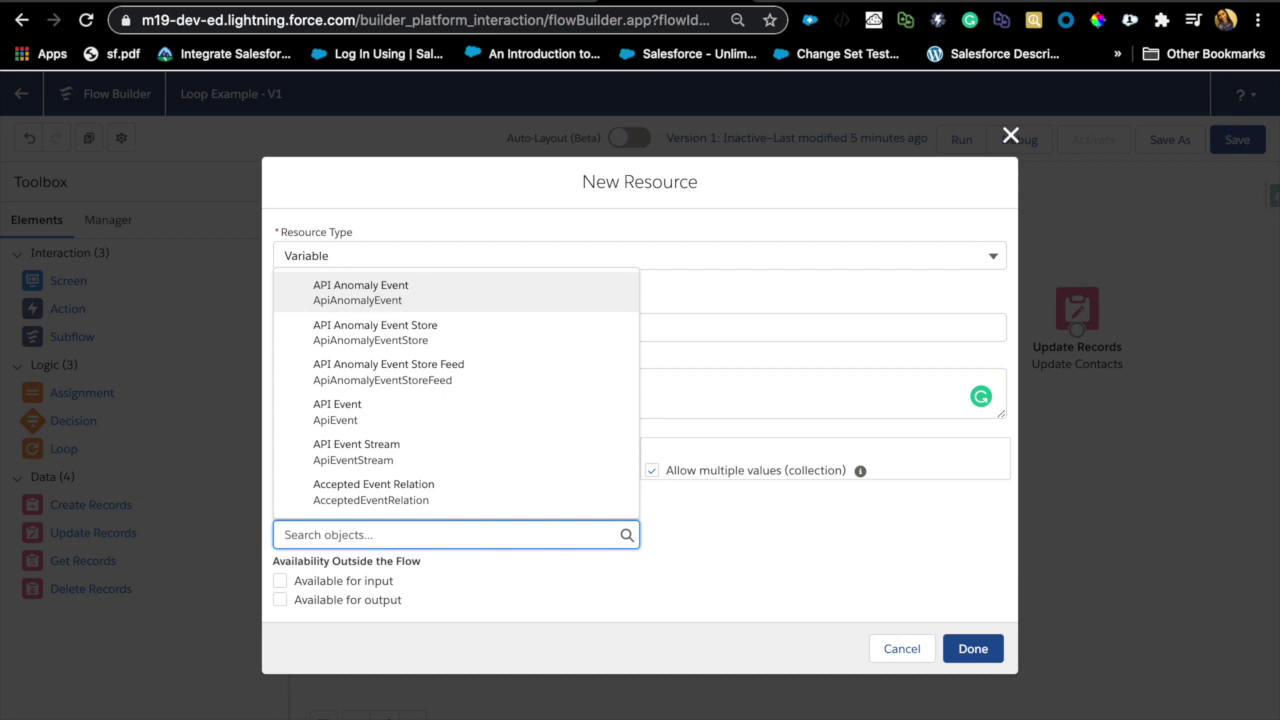
pyautogui.write('contact')
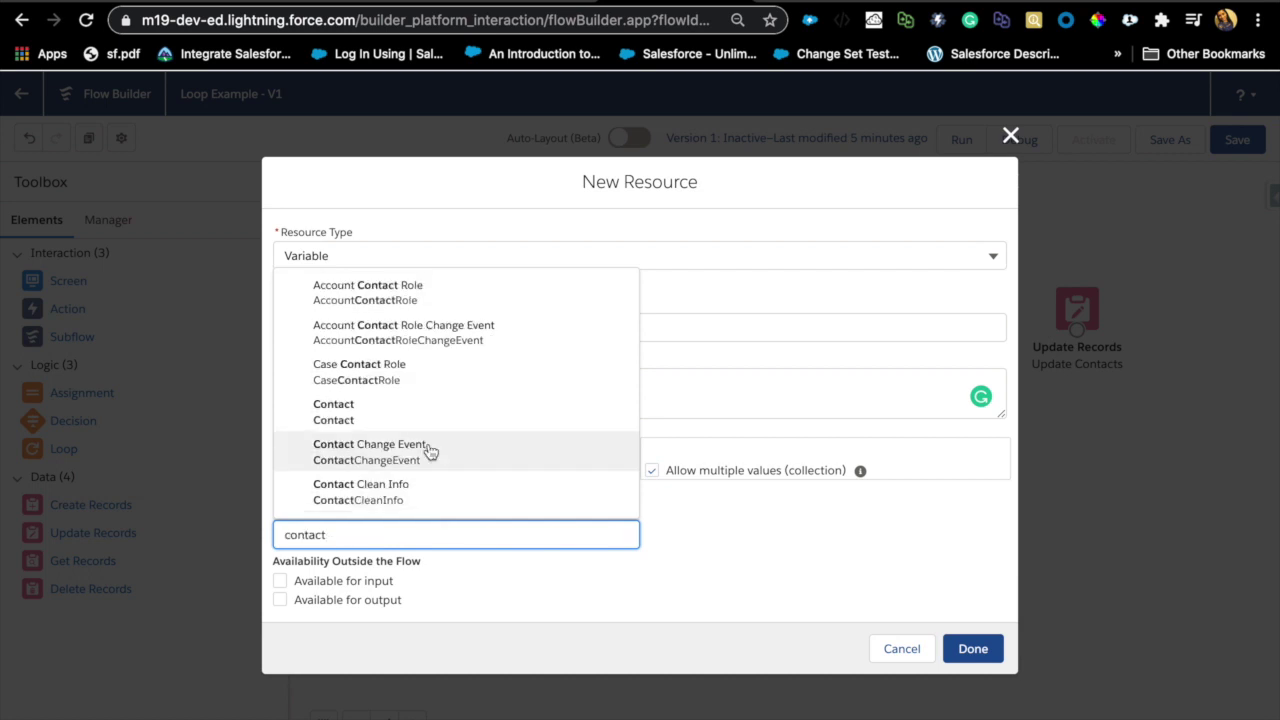
pyautogui.click(390, 403)
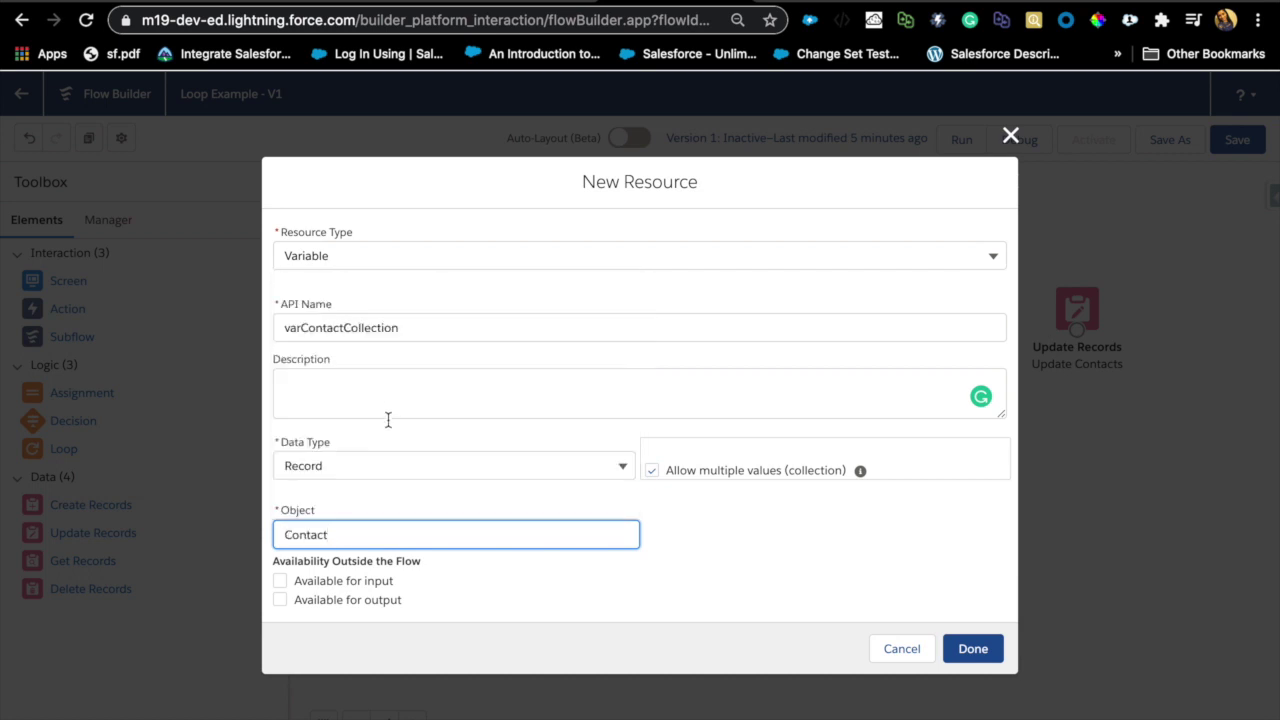
pyautogui.click(962, 648)
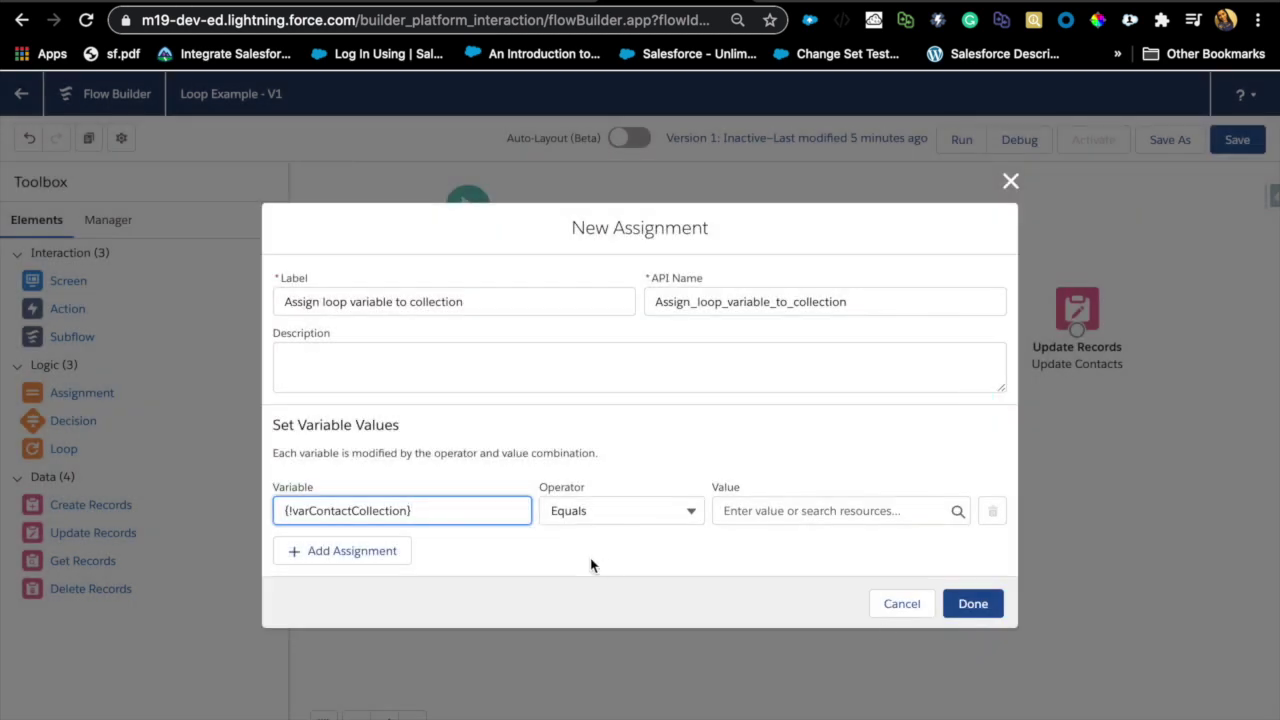
# - Set the assignment to Add the loop's Current Item to varContactCollection and place it
pyautogui.click(684, 514)
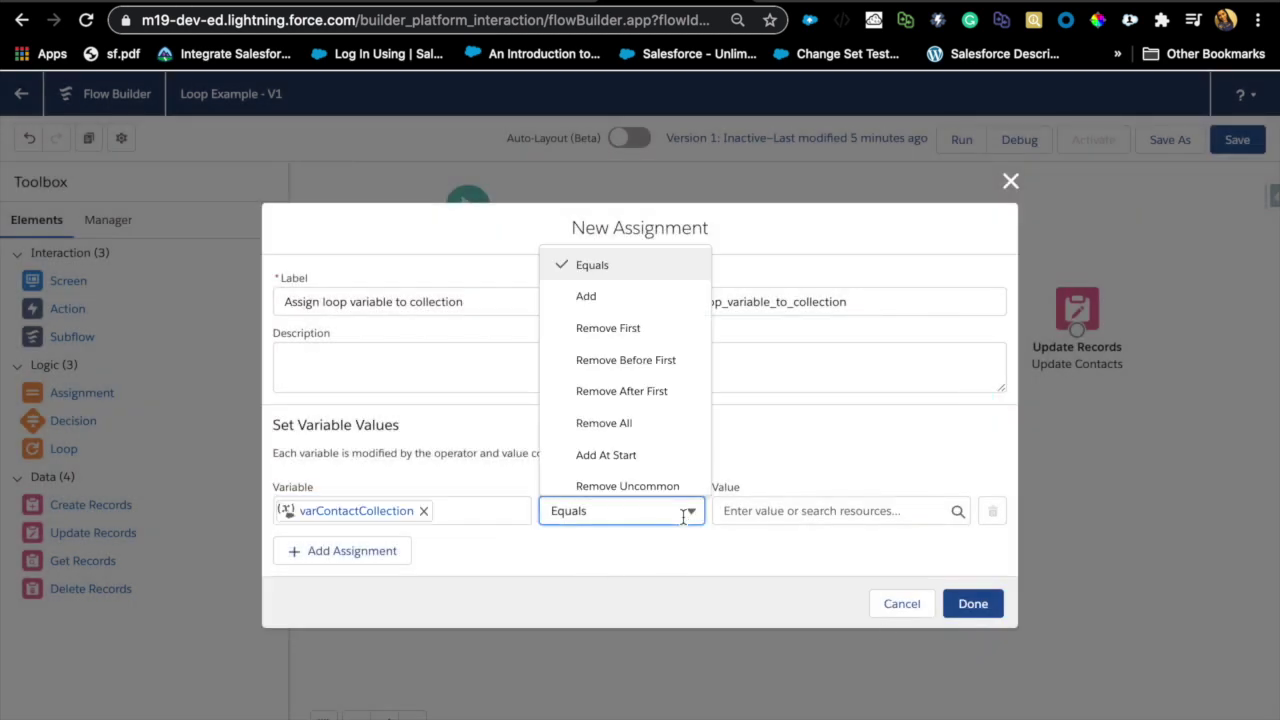
pyautogui.click(616, 298)
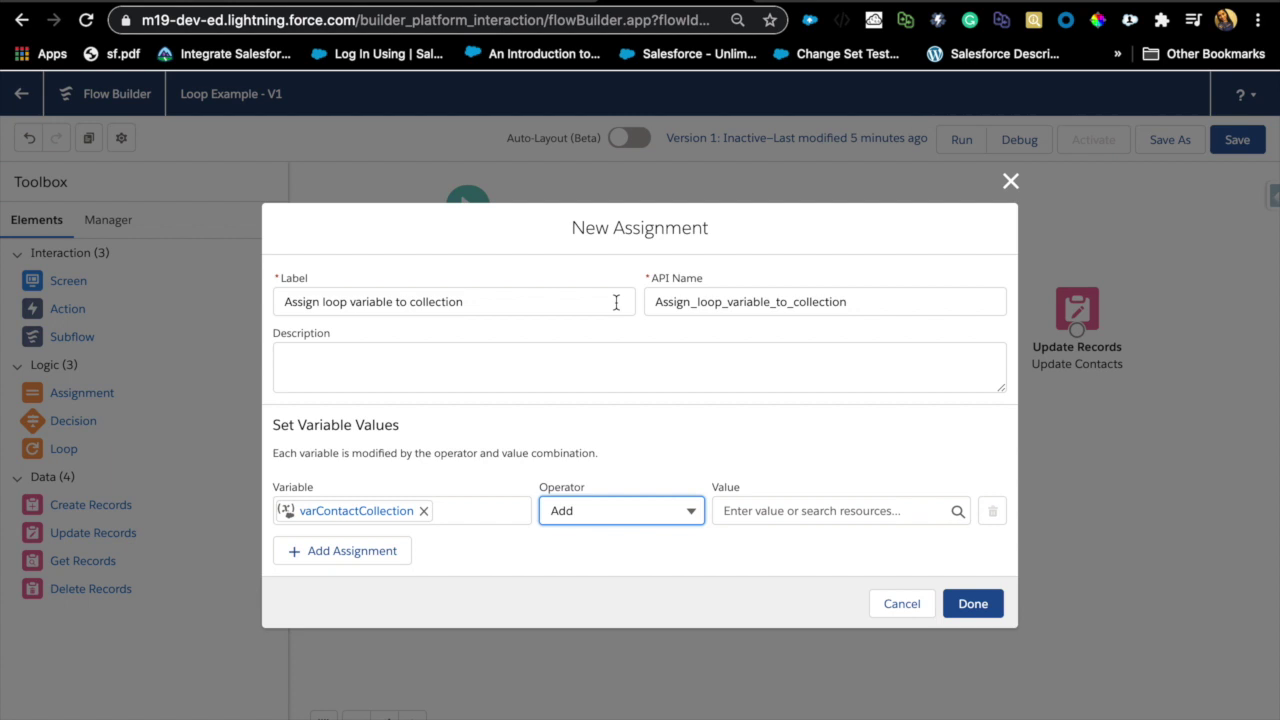
pyautogui.click(785, 510)
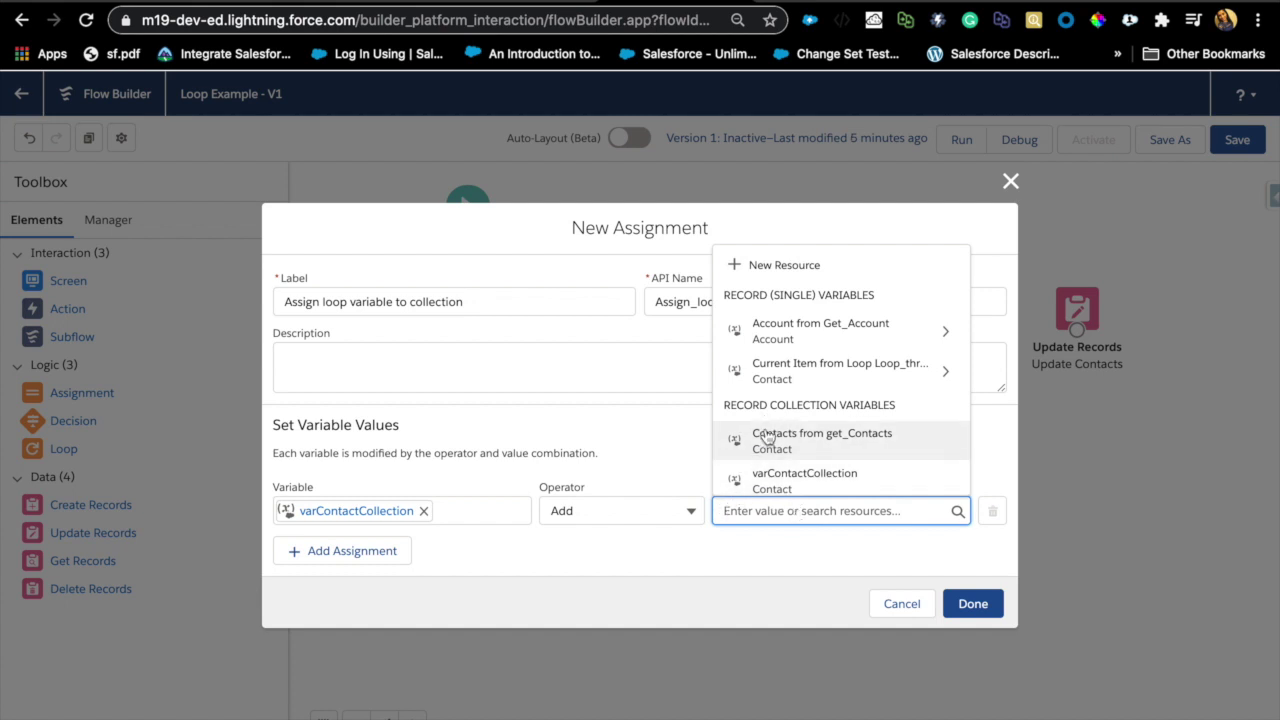
pyautogui.scroll(-3, 768, 442)
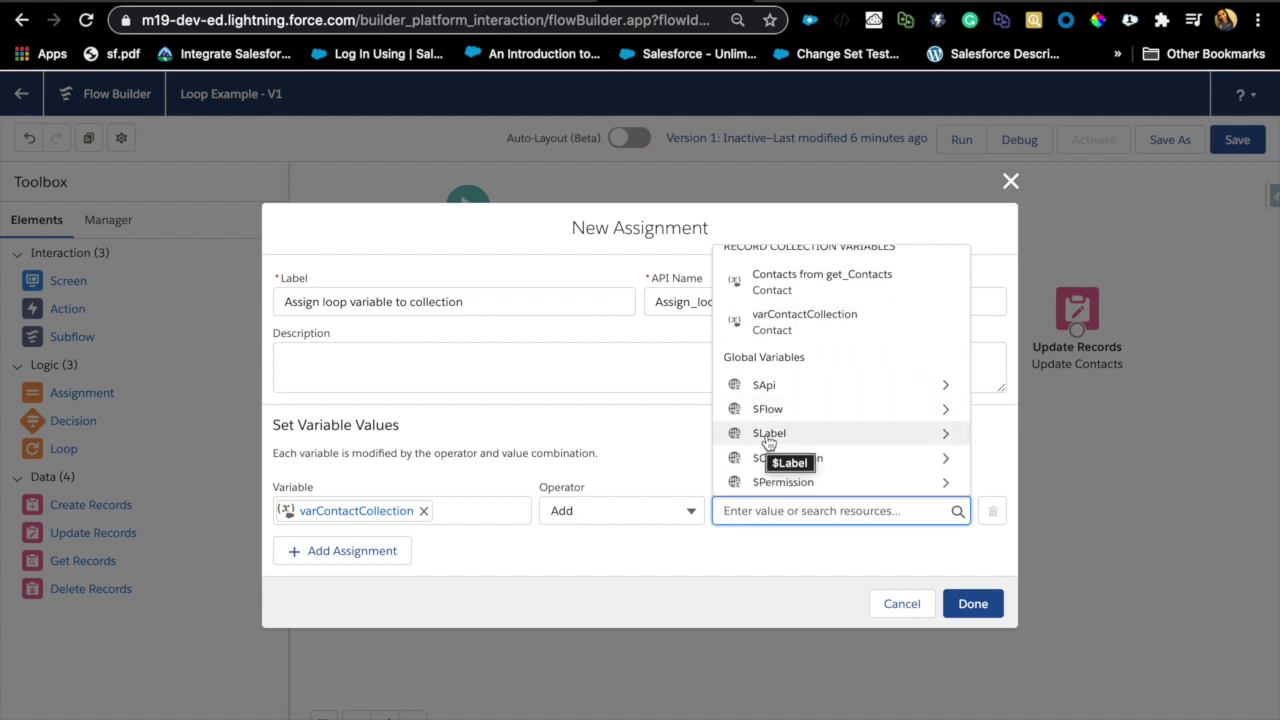
pyautogui.scroll(3, 768, 442)
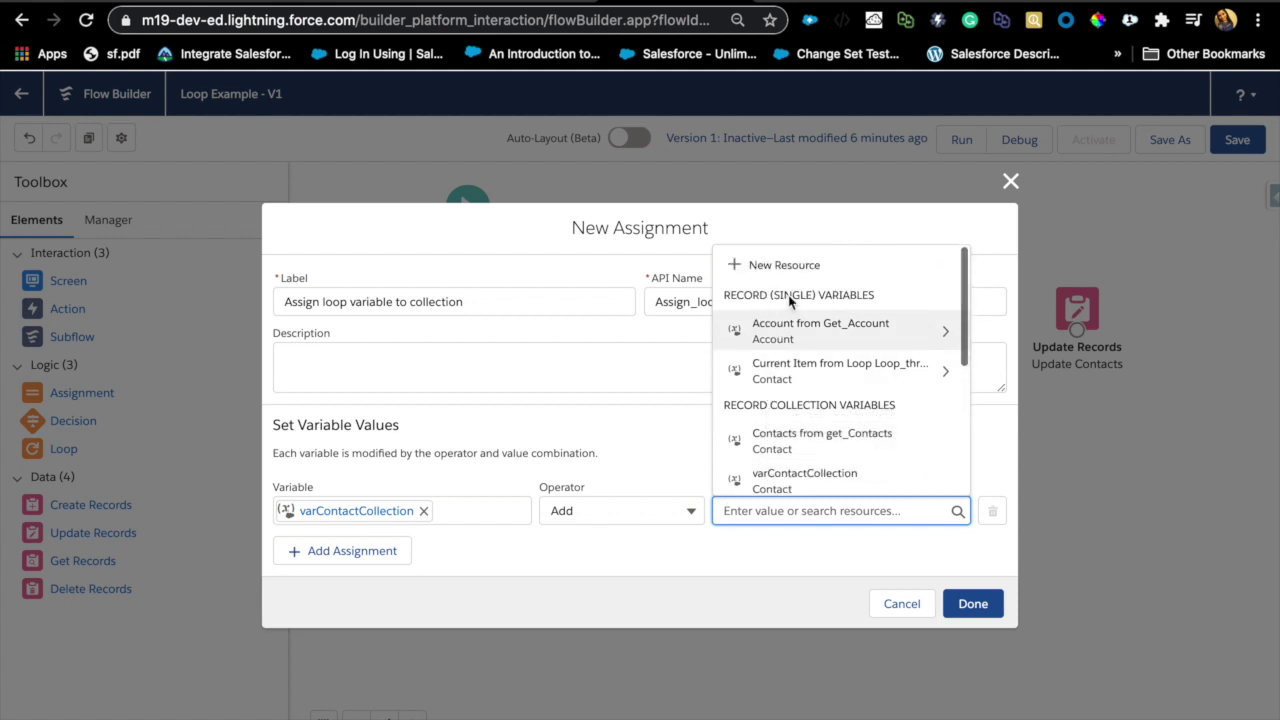
pyautogui.click(789, 366)
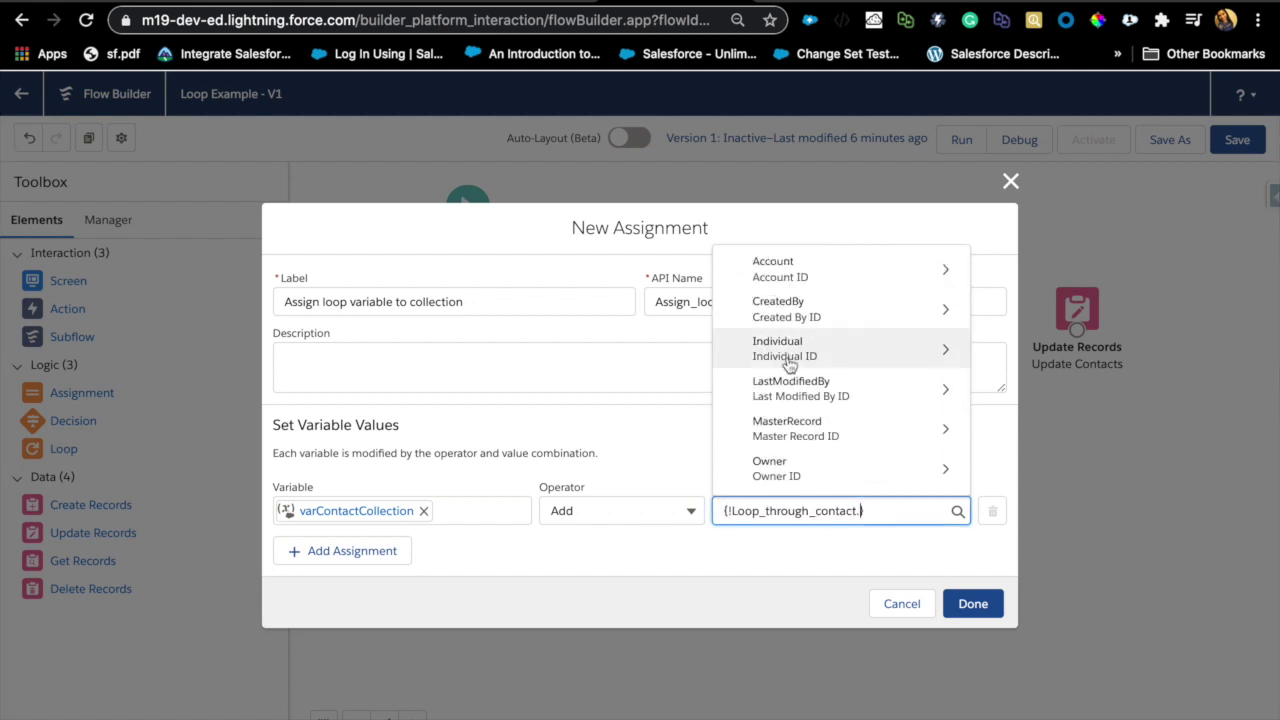
pyautogui.click(865, 550)
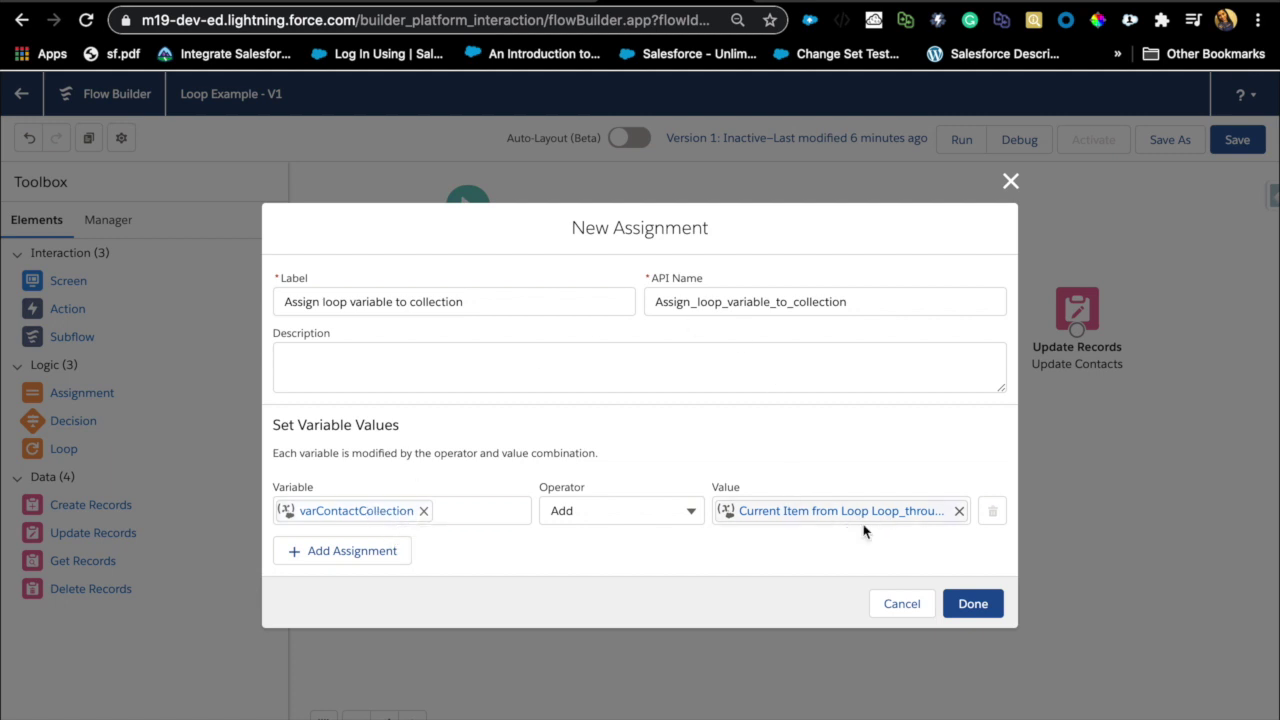
pyautogui.click(986, 615)
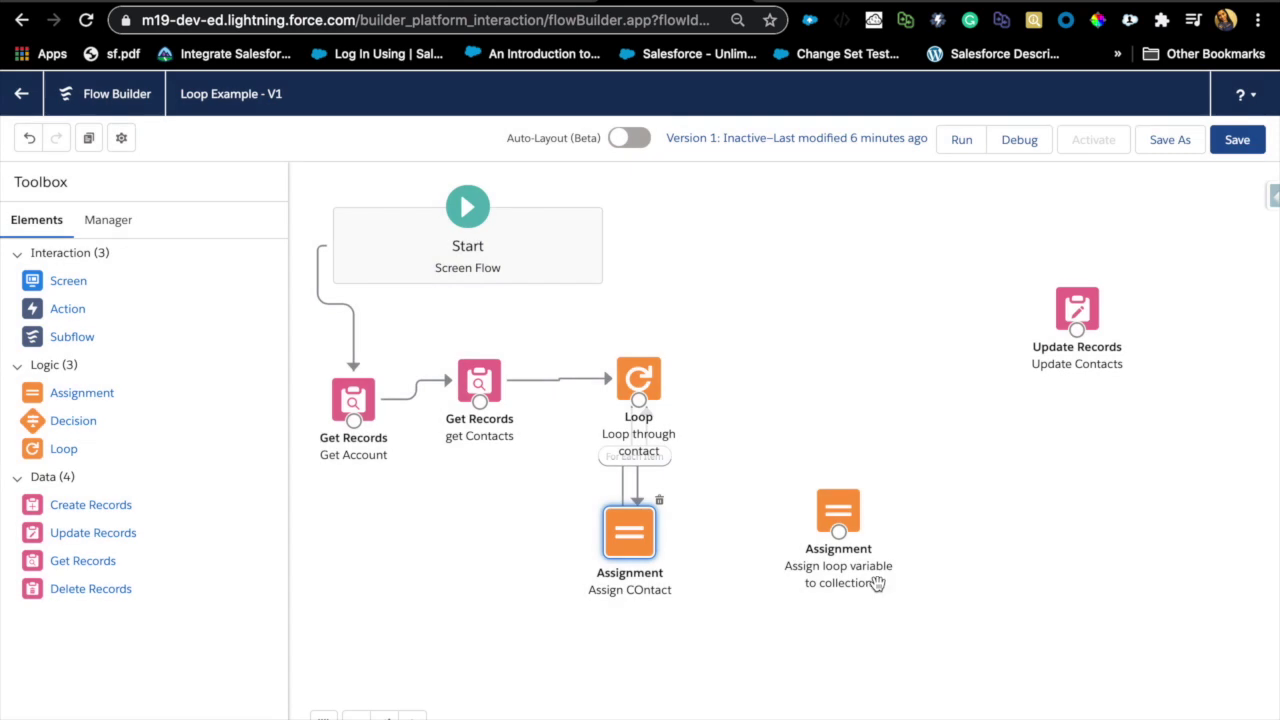
# - Replace the old connector so Assign COntact flows into the new collection assignment
pyautogui.click(639, 489)
pyautogui.click(624, 487)
pyautogui.press('Delete')
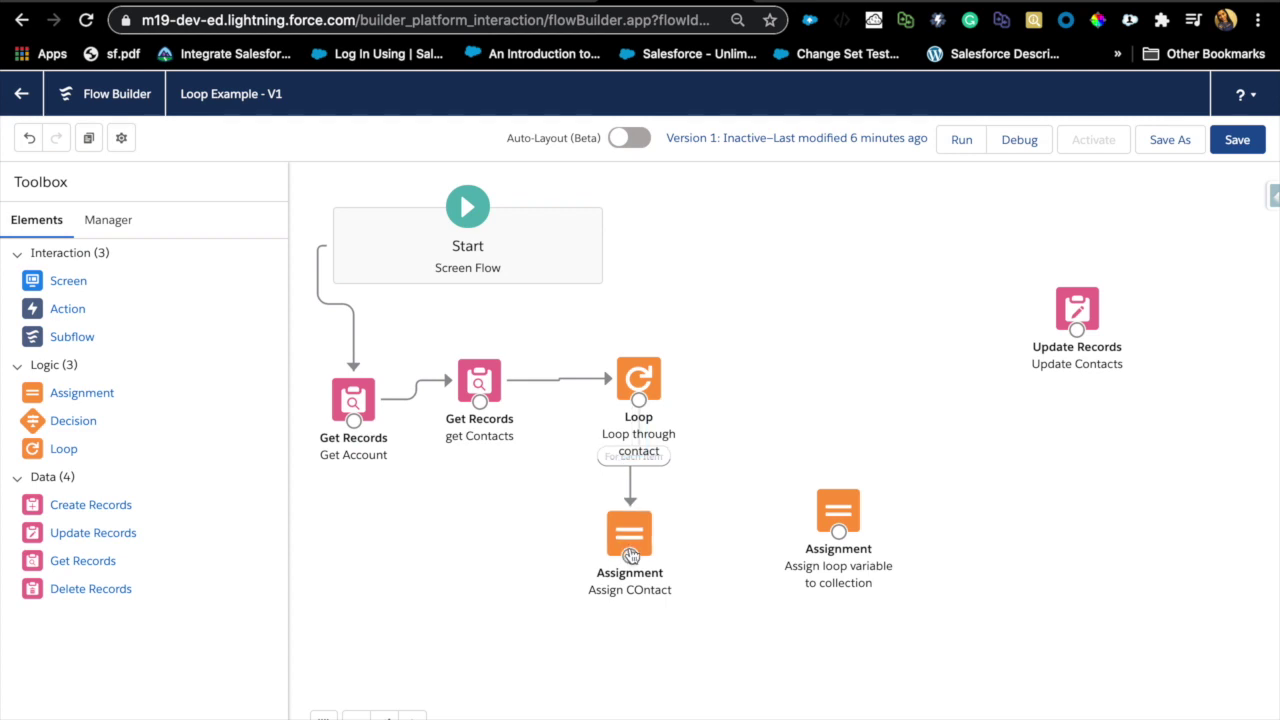
pyautogui.moveTo(680, 562); pyautogui.dragTo(821, 539)
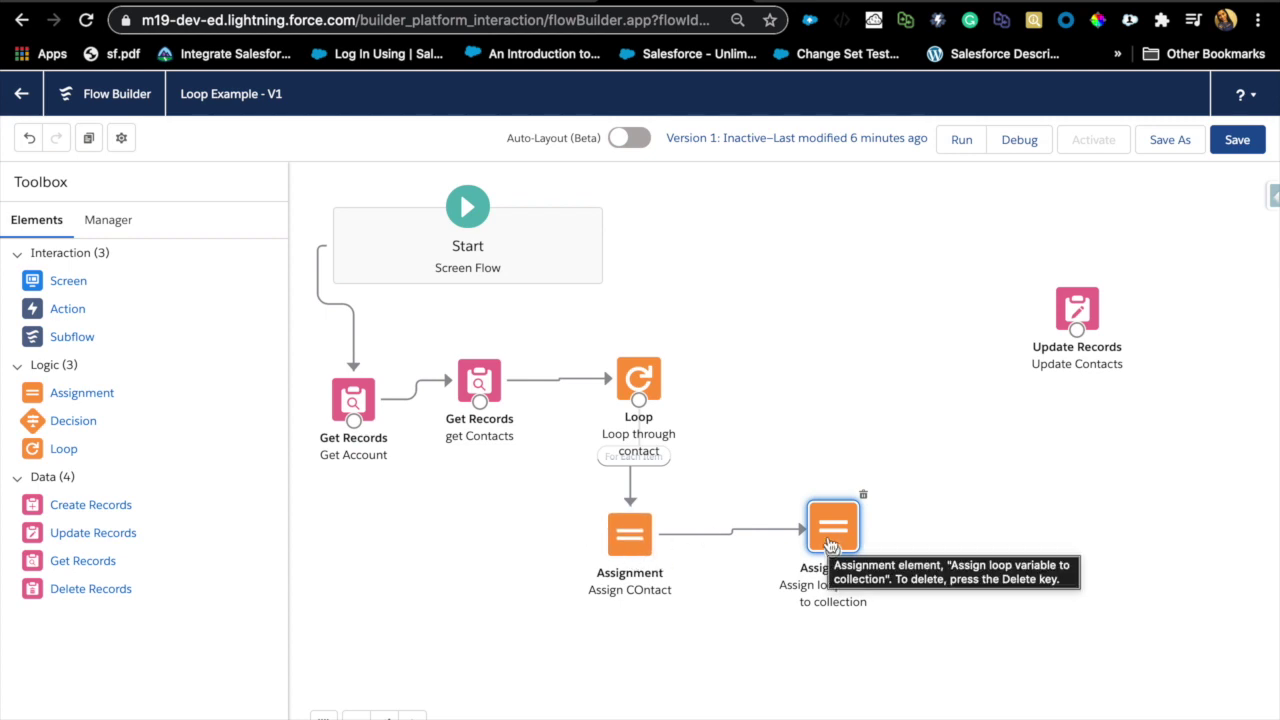
# - Connect the collection assignment back to the Loop, and the Loop's After Last Item to Update Contacts
pyautogui.moveTo(833, 549)
pyautogui.mouseDown()
pyautogui.moveTo(714, 374)
pyautogui.moveTo(650, 392)
pyautogui.mouseUp()
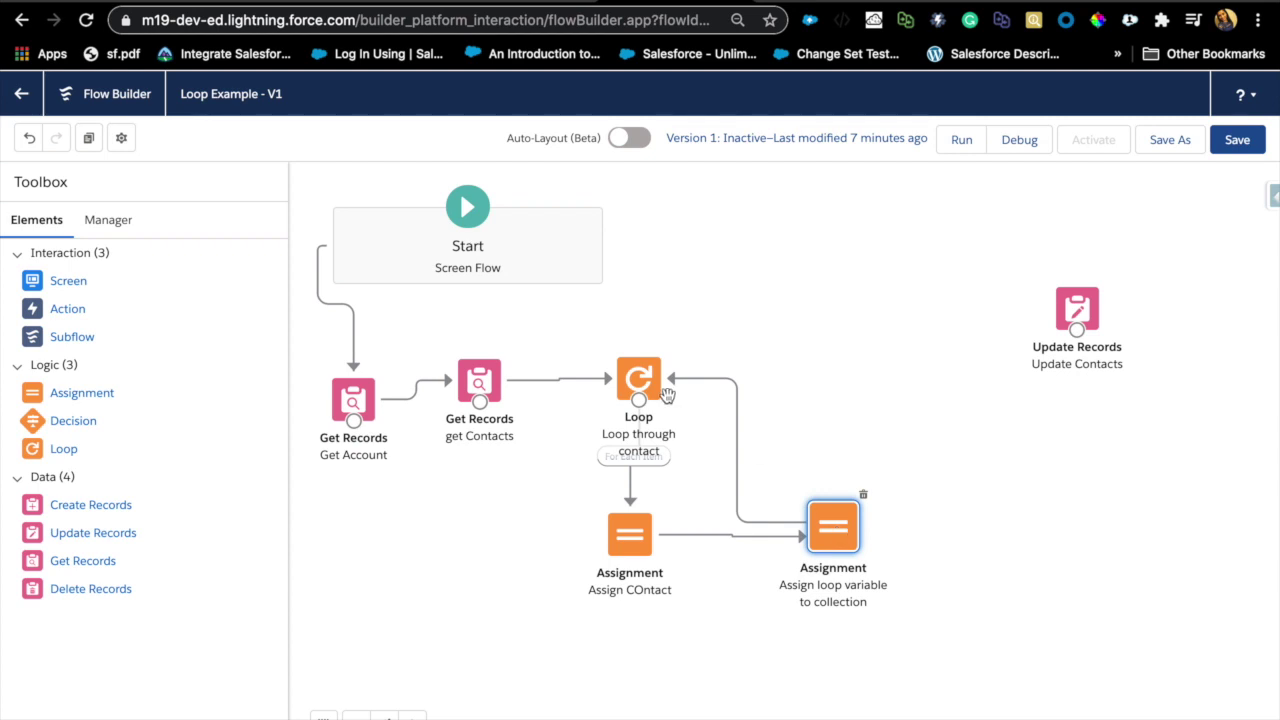
pyautogui.click(893, 203)
pyautogui.moveTo(893, 203); pyautogui.dragTo(1075, 308)
pyautogui.click(1066, 318)
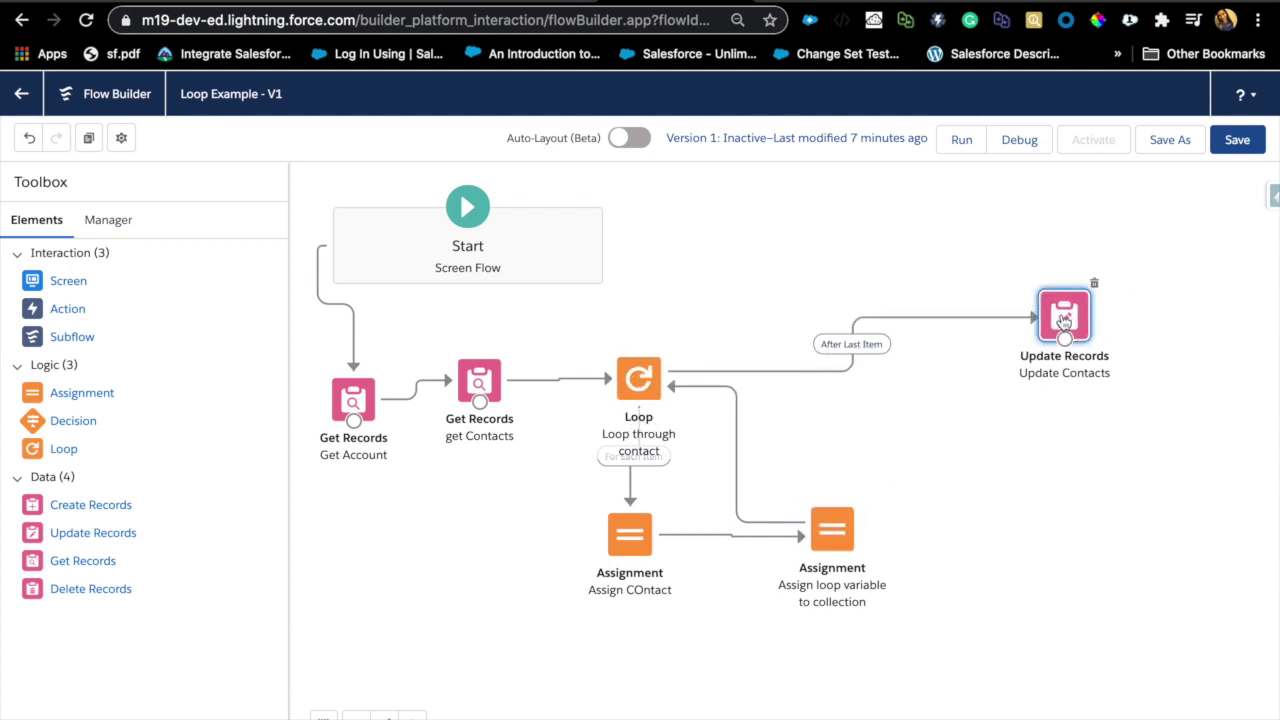
# - Point Update Contacts at varContactCollection instead of get_Contacts, then save and debug the flow
pyautogui.doubleClick(1063, 320)
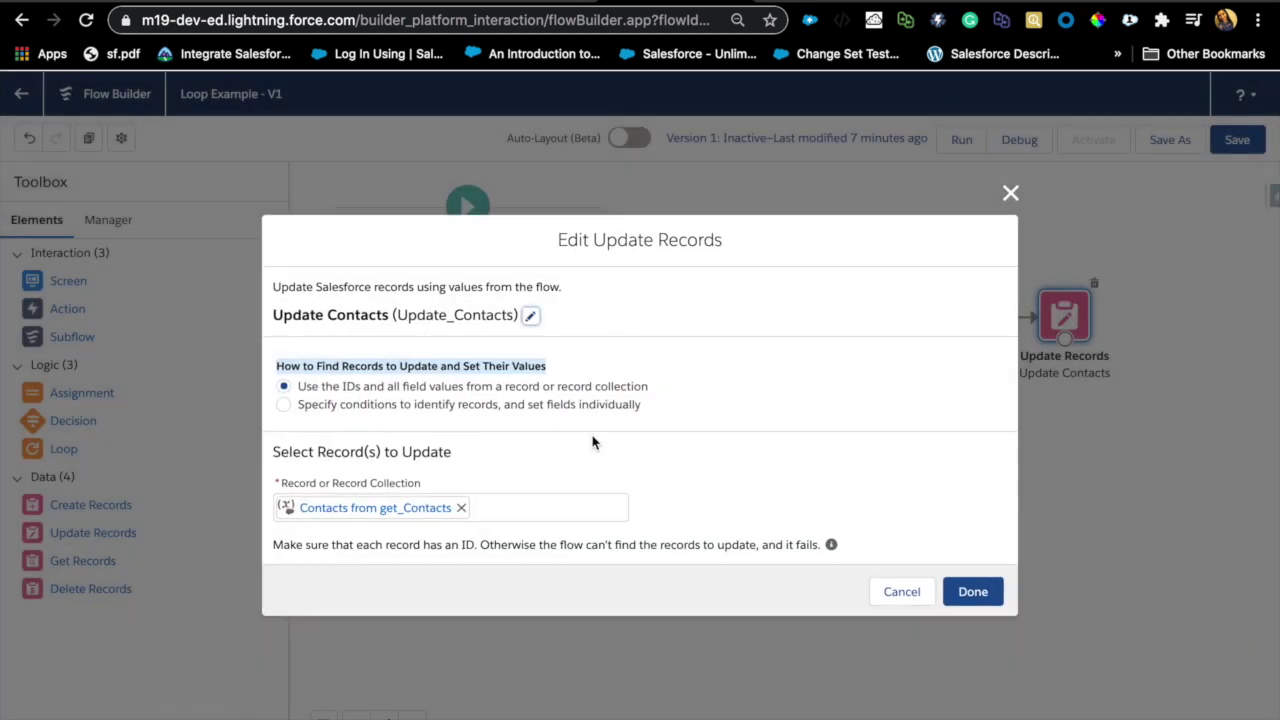
pyautogui.click(461, 508)
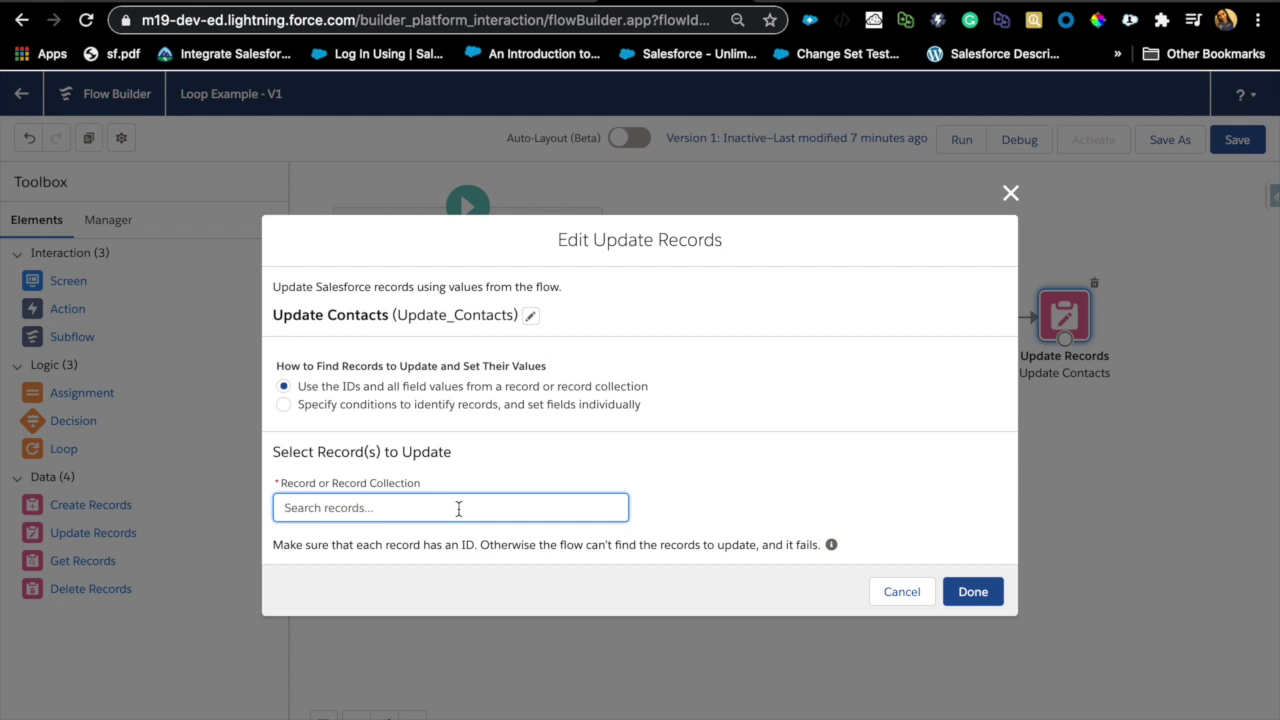
pyautogui.click(382, 508)
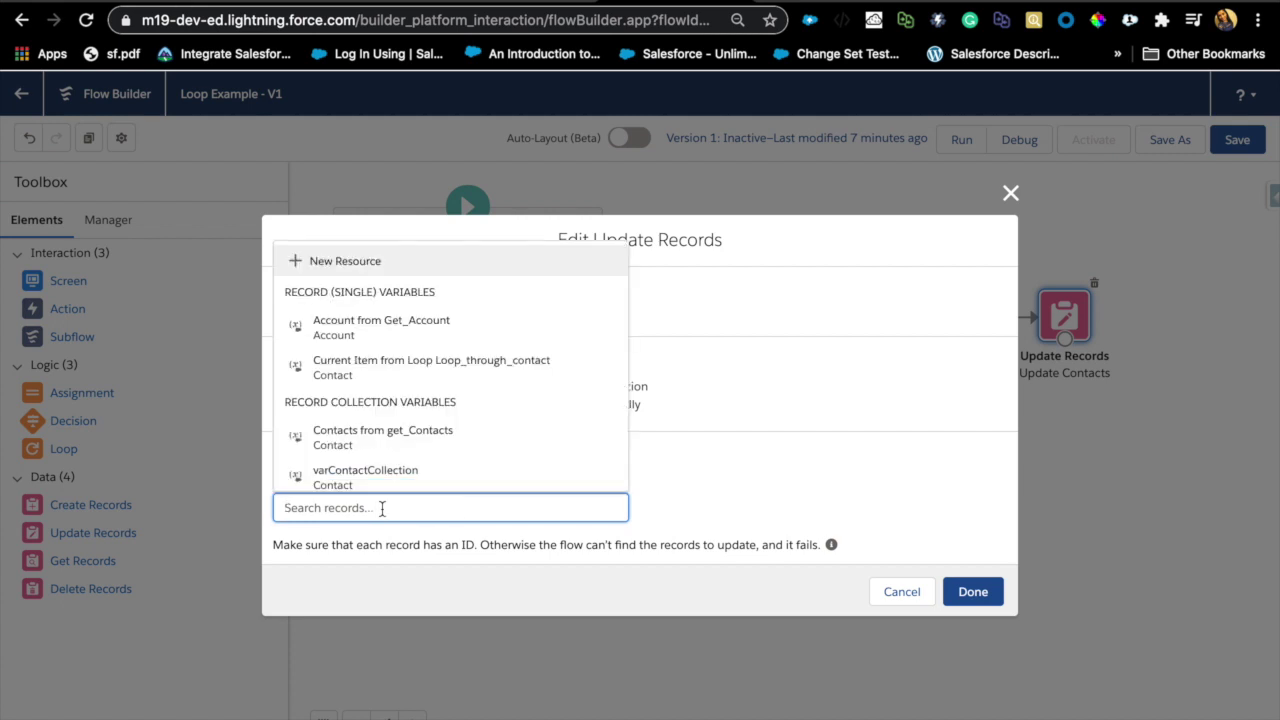
pyautogui.scroll(-1, 363, 470)
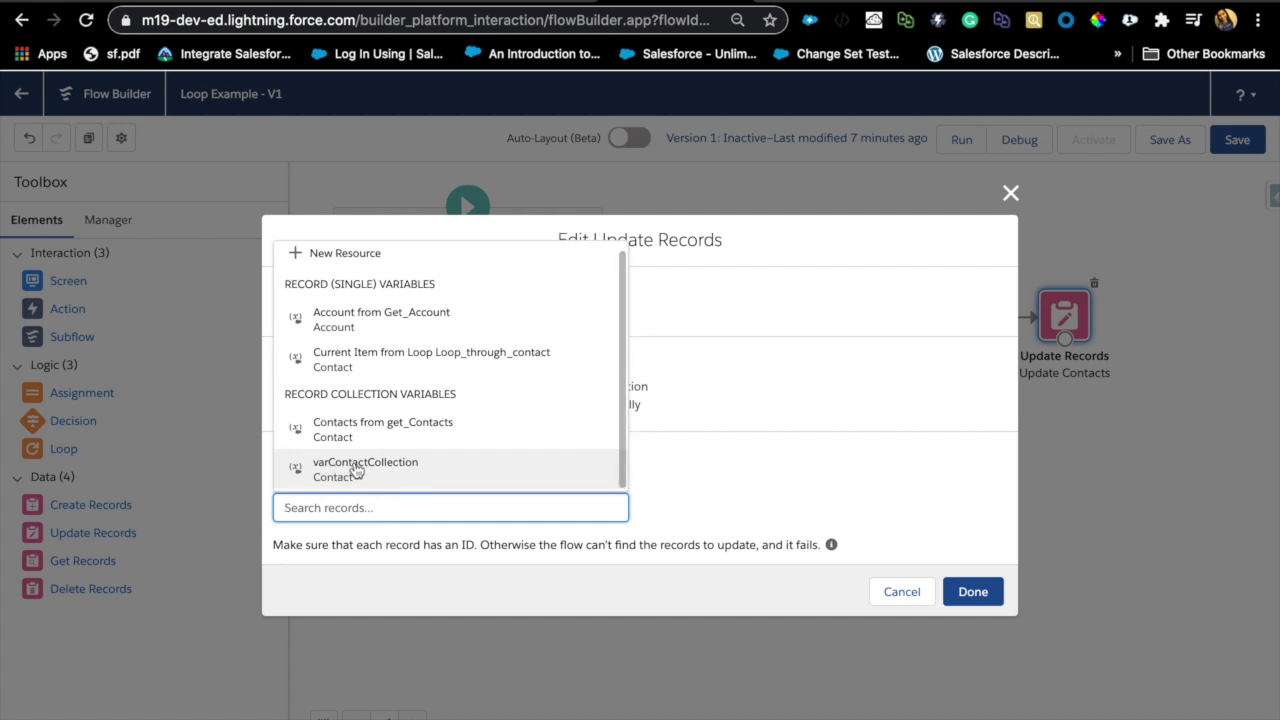
pyautogui.click(364, 468)
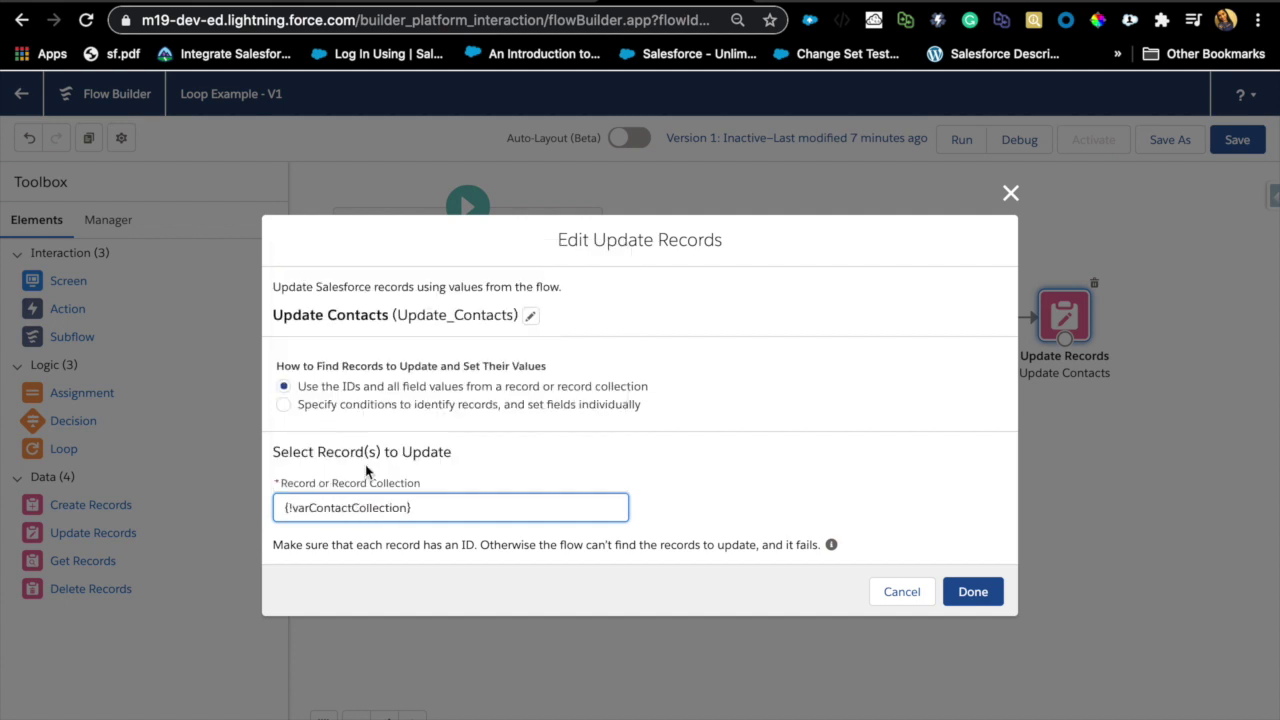
pyautogui.click(973, 592)
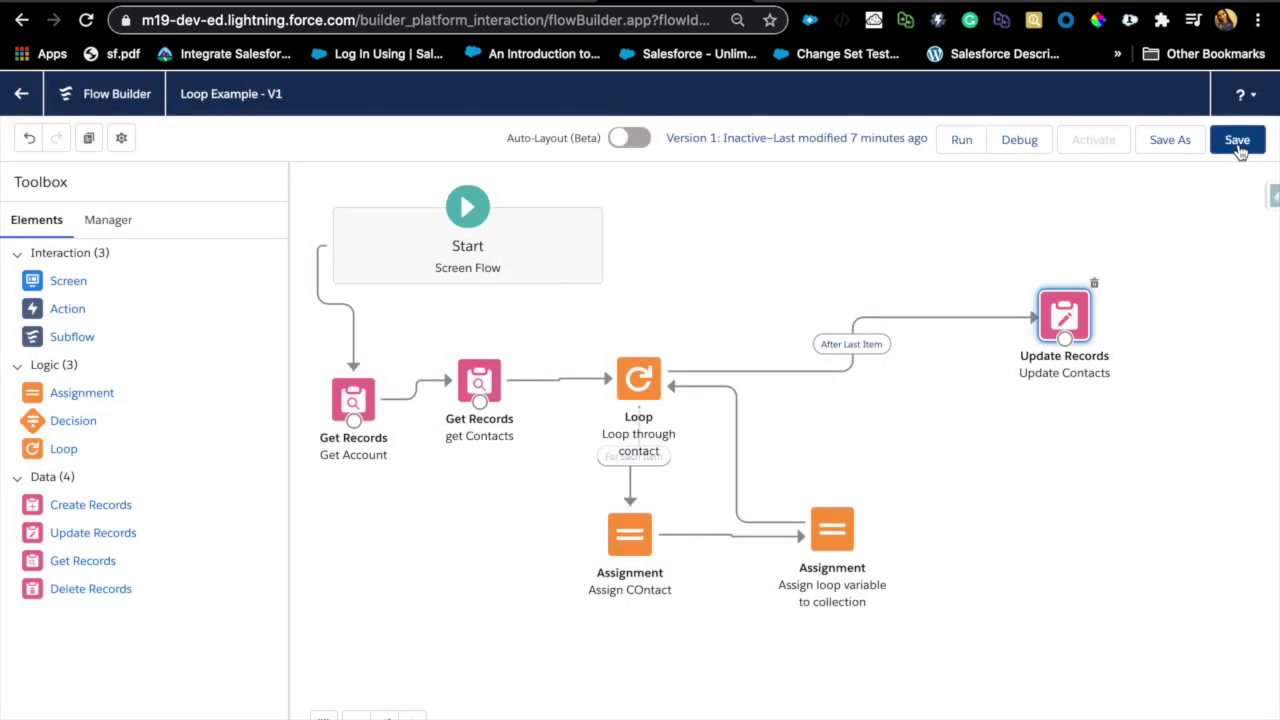
pyautogui.click(1238, 141)
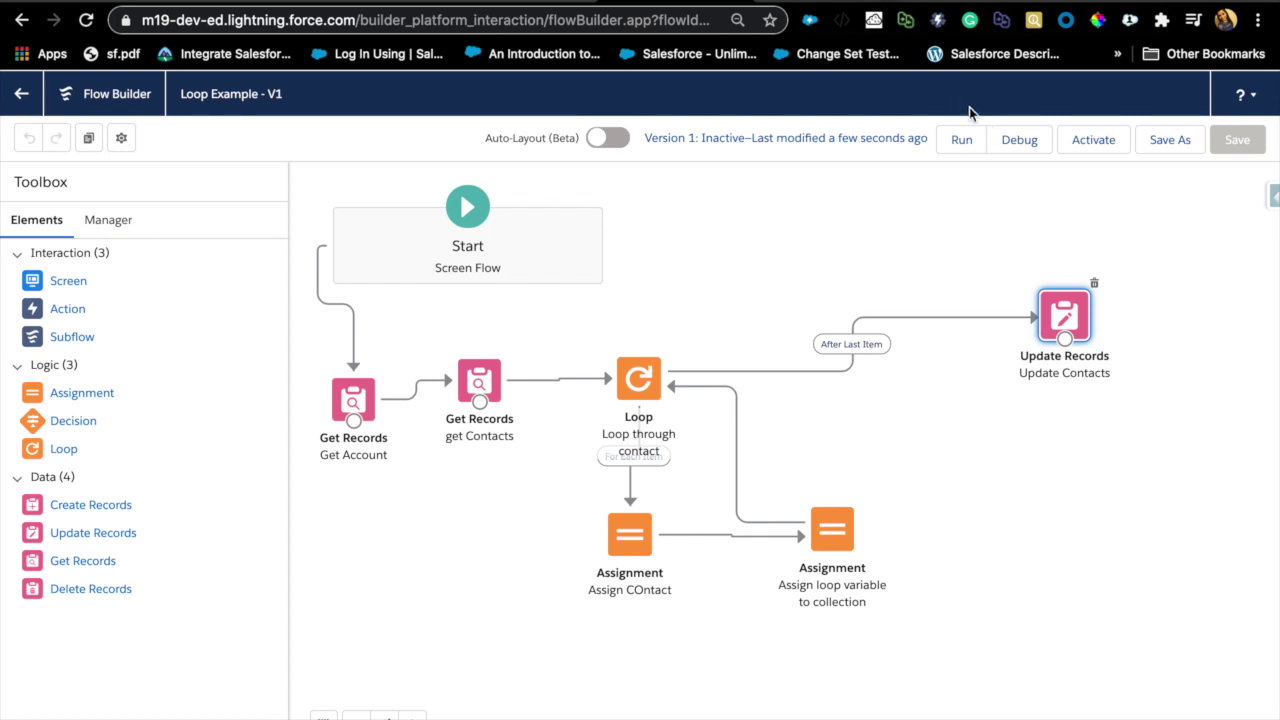
pyautogui.click(1008, 143)
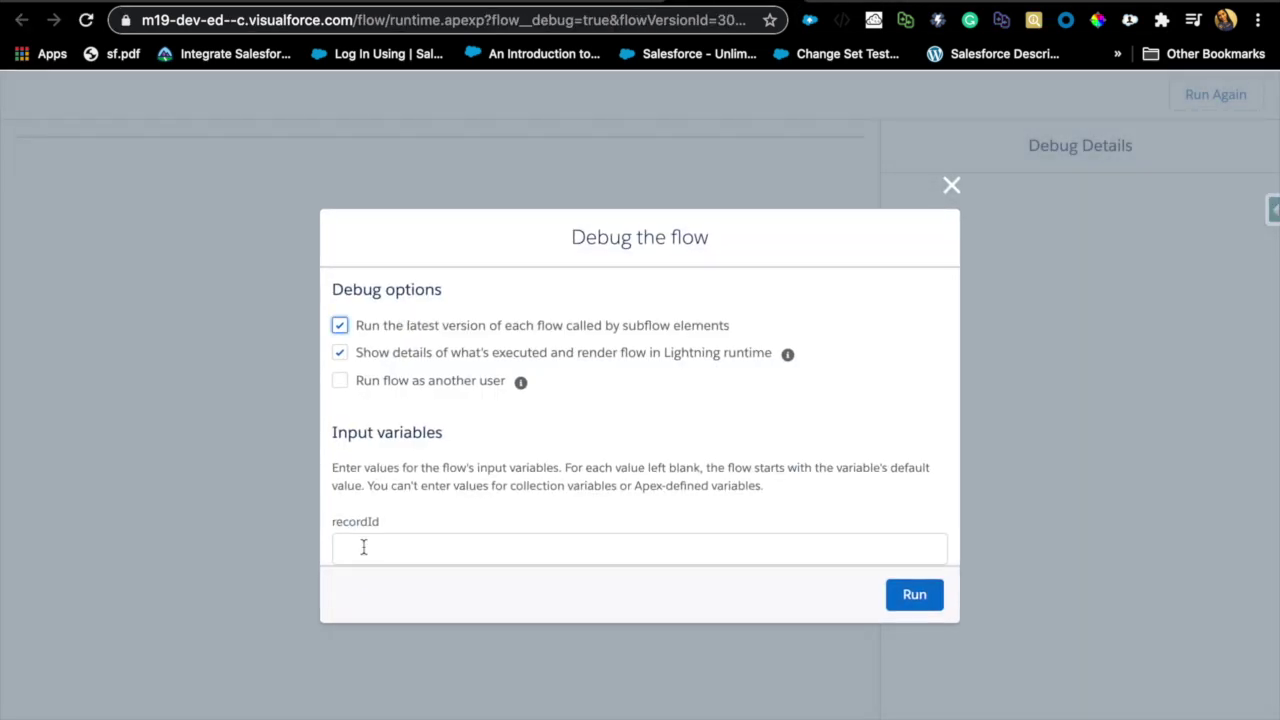
# - Debug-run the flow with the account's recordId and scroll through the Debug Details
pyautogui.click(363, 548)
pyautogui.click(670, 621)
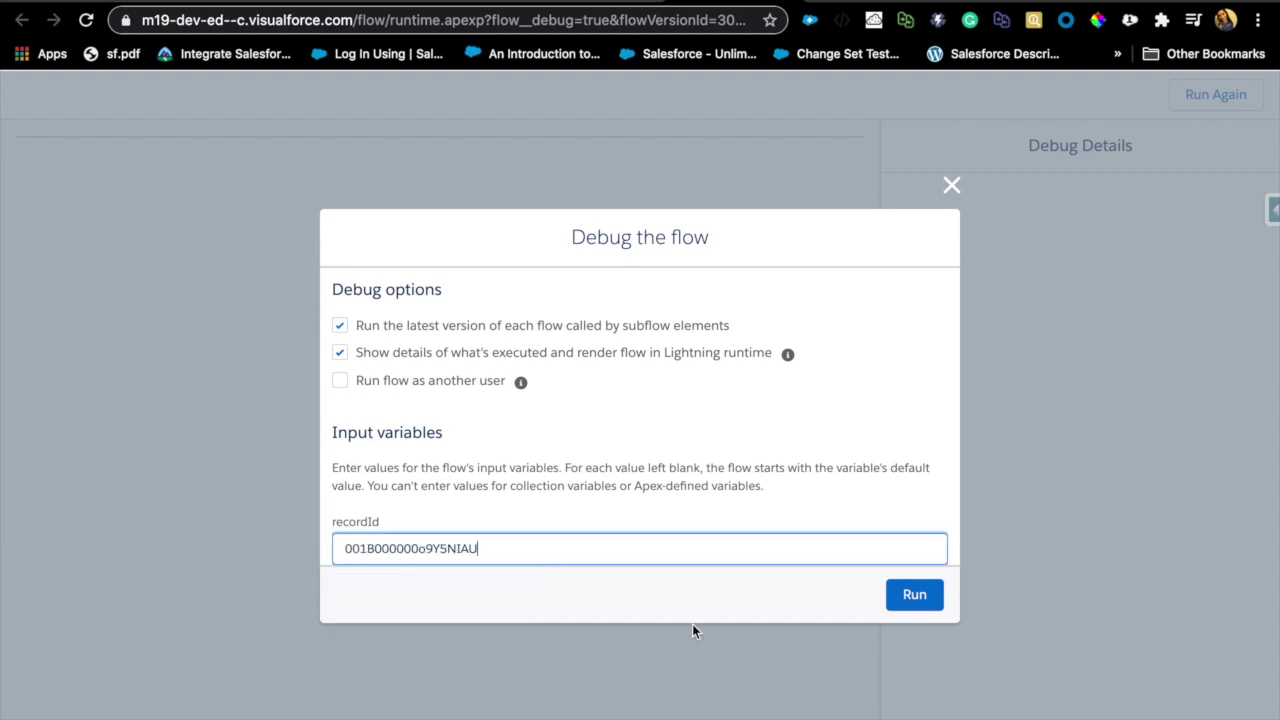
pyautogui.click(910, 595)
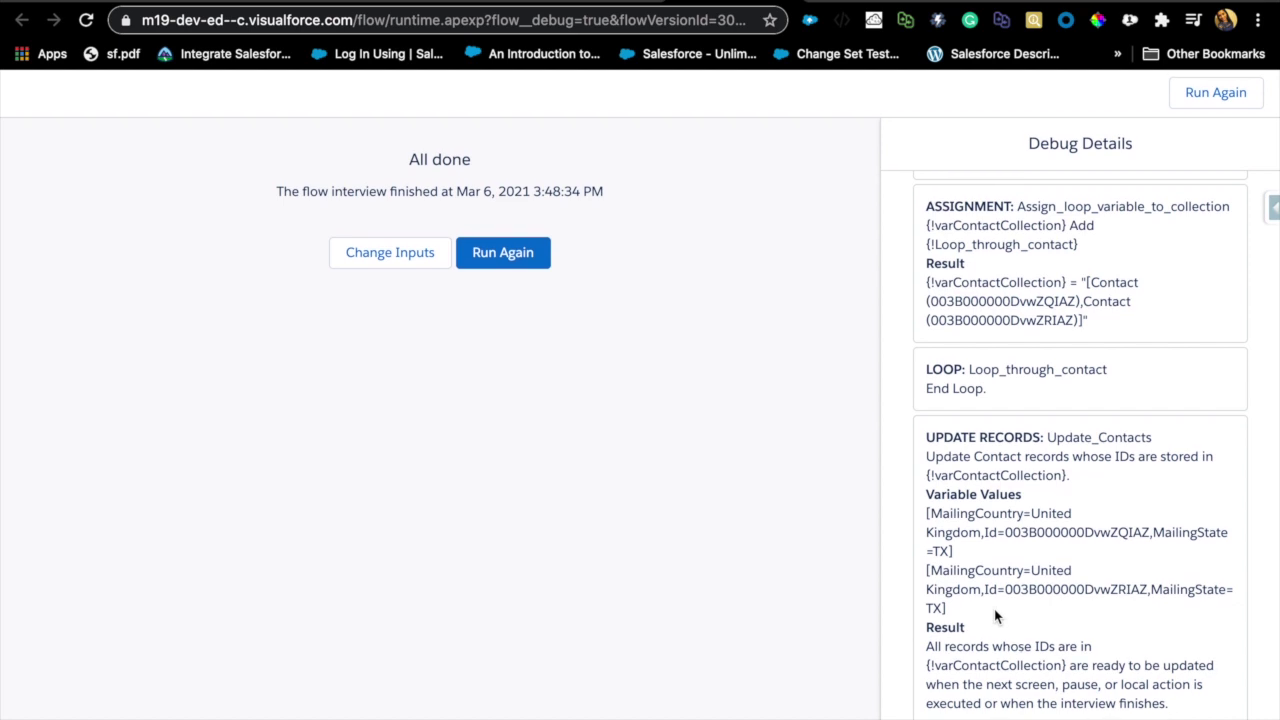
pyautogui.scroll(3, 1012, 550)
pyautogui.scroll(10, 1006, 555)
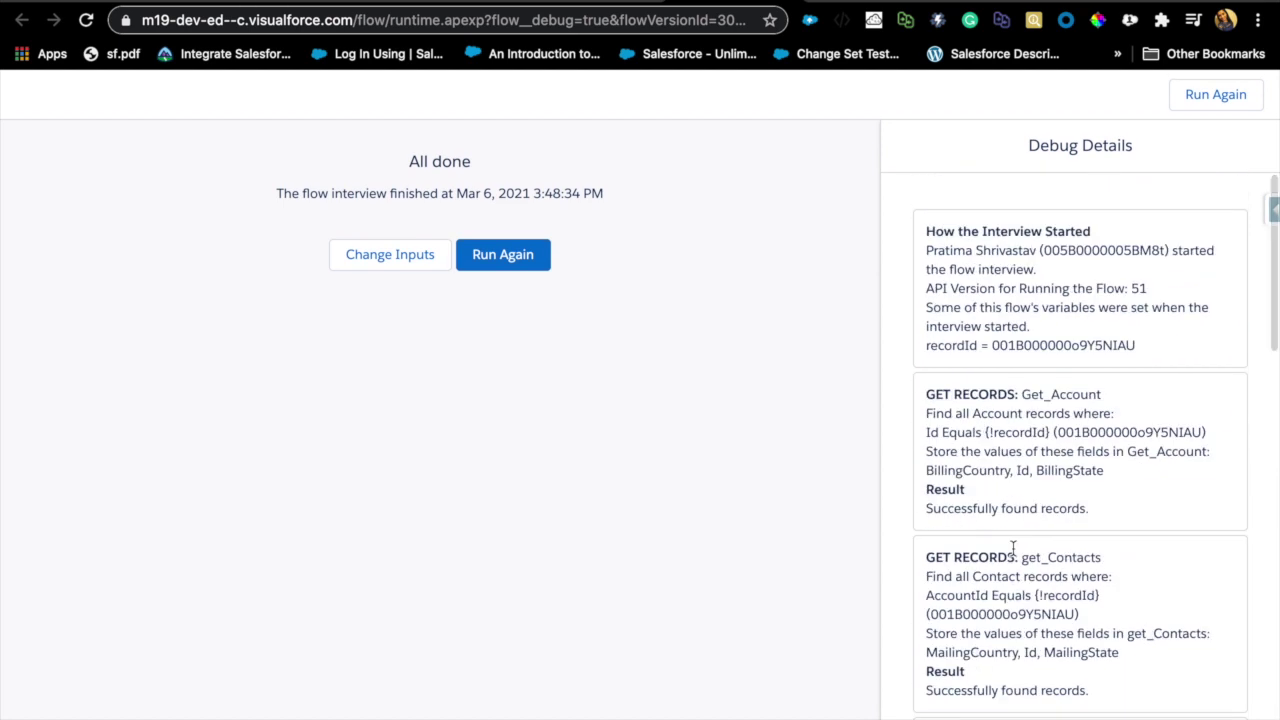
pyautogui.scroll(-3, 1000, 553)
pyautogui.scroll(-4, 1040, 535)
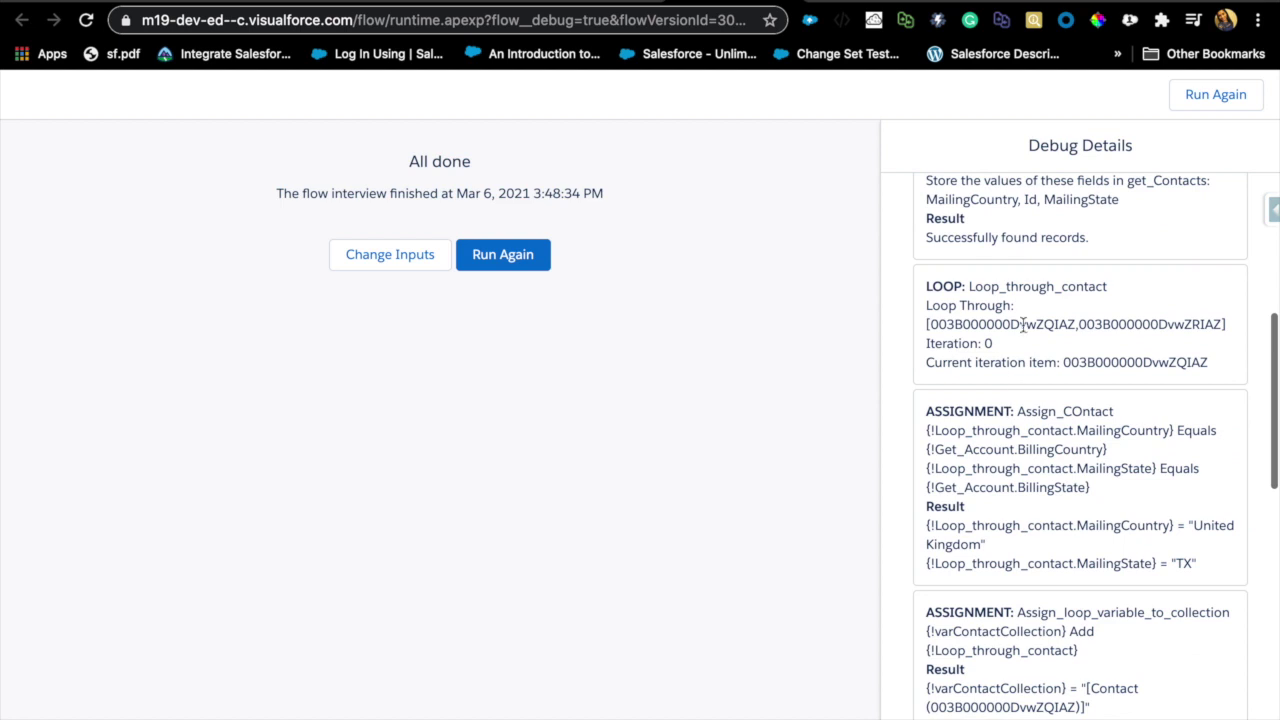
pyautogui.scroll(-8, 1109, 418)
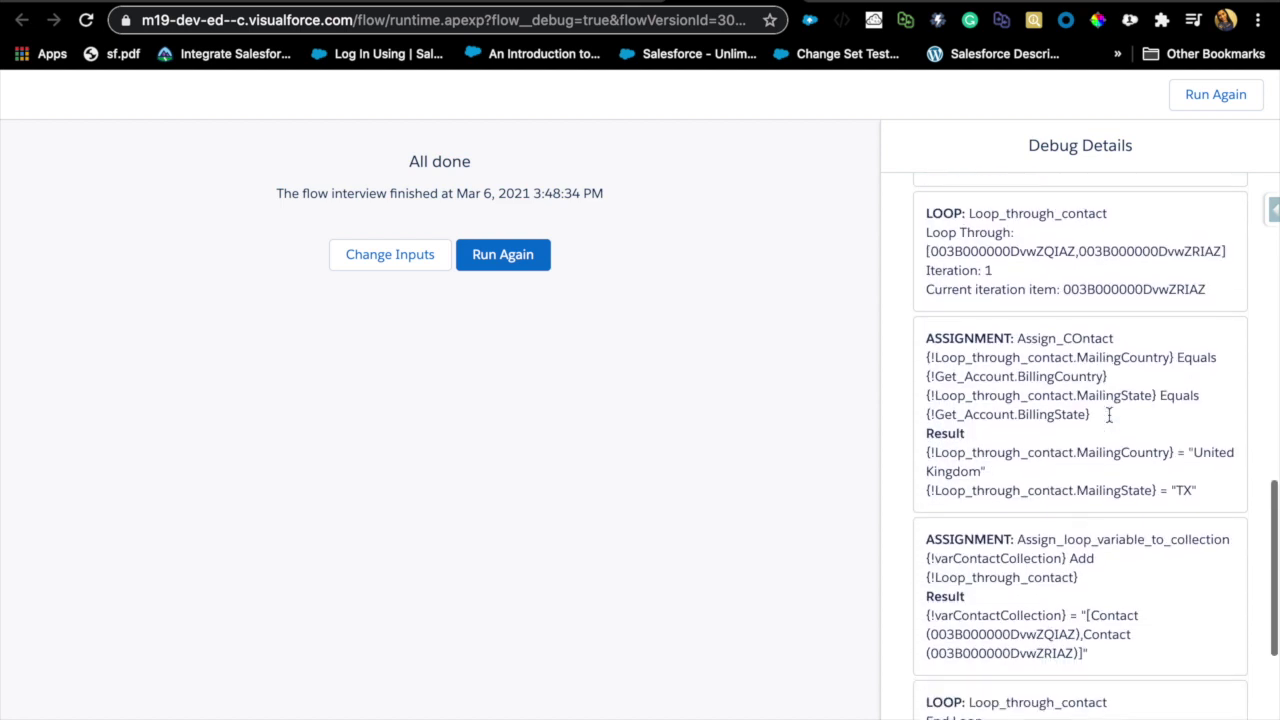
pyautogui.scroll(-2, 1100, 421)
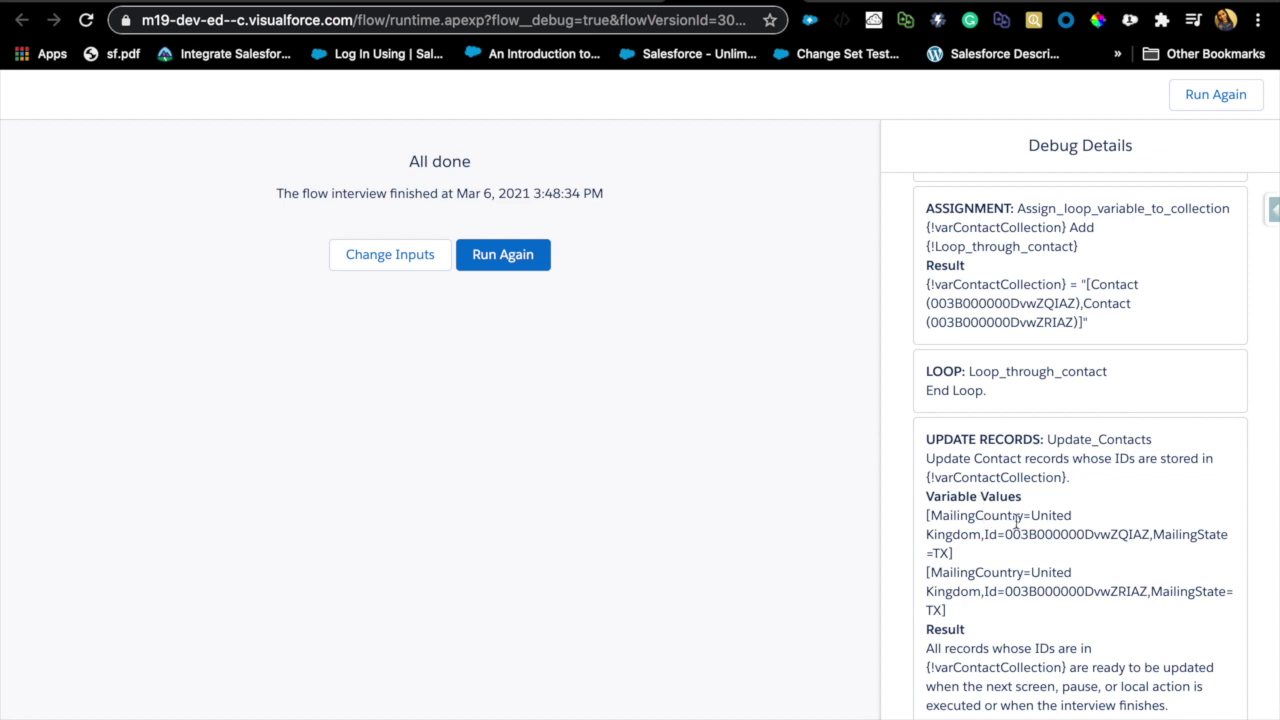
# - Verify UPDATE RECORDS sets MailingState to TX for both contact Ids in varContactCollection
pyautogui.doubleClick(1052, 514)
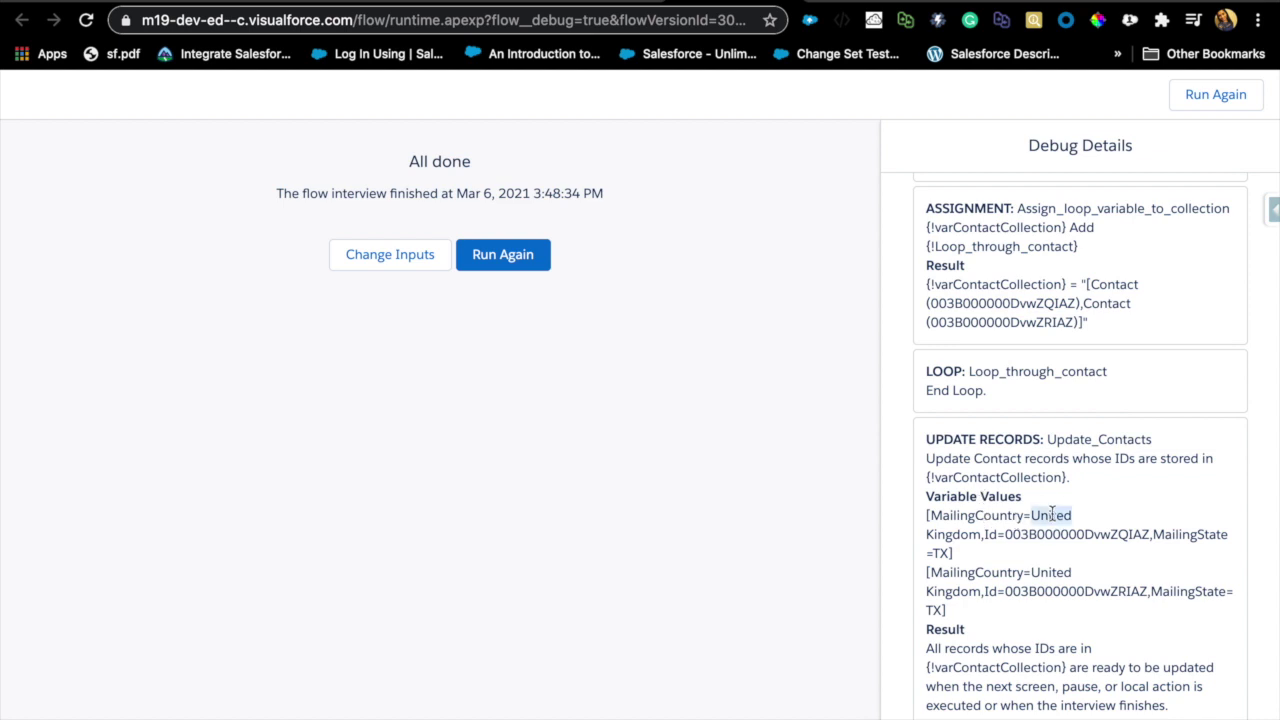
pyautogui.doubleClick(978, 514)
pyautogui.doubleClick(1049, 537)
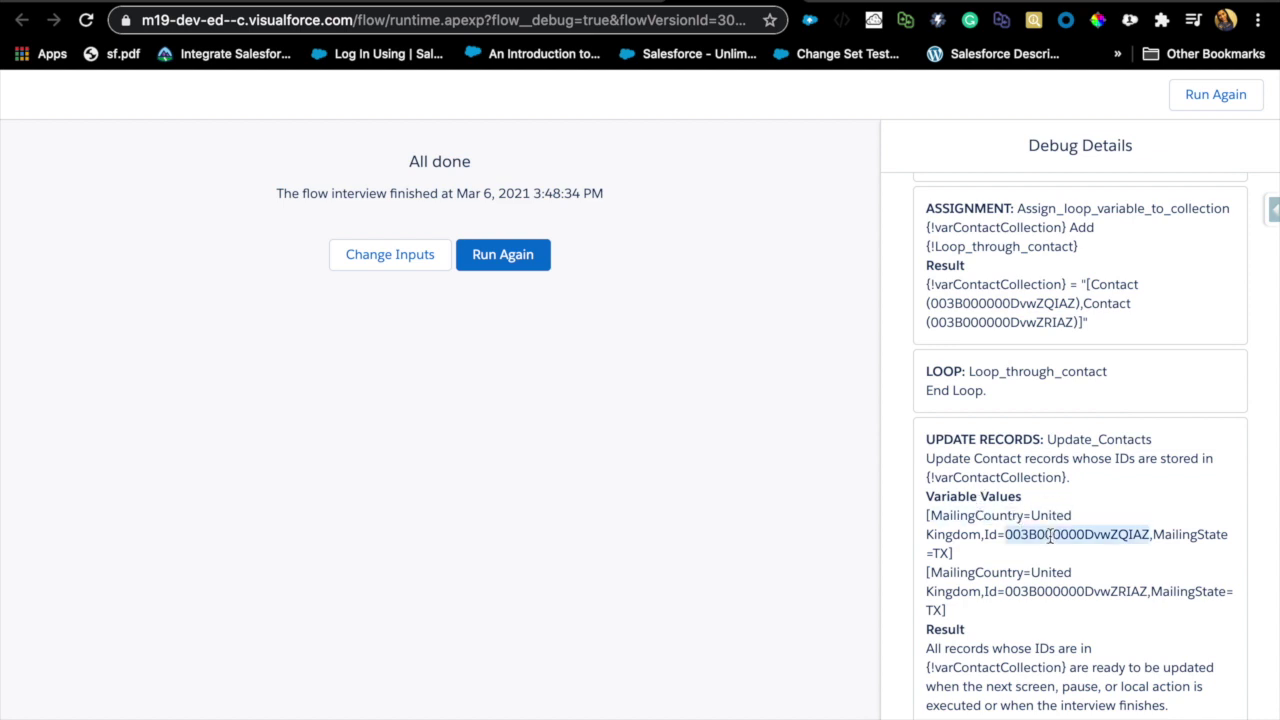
pyautogui.doubleClick(1170, 534)
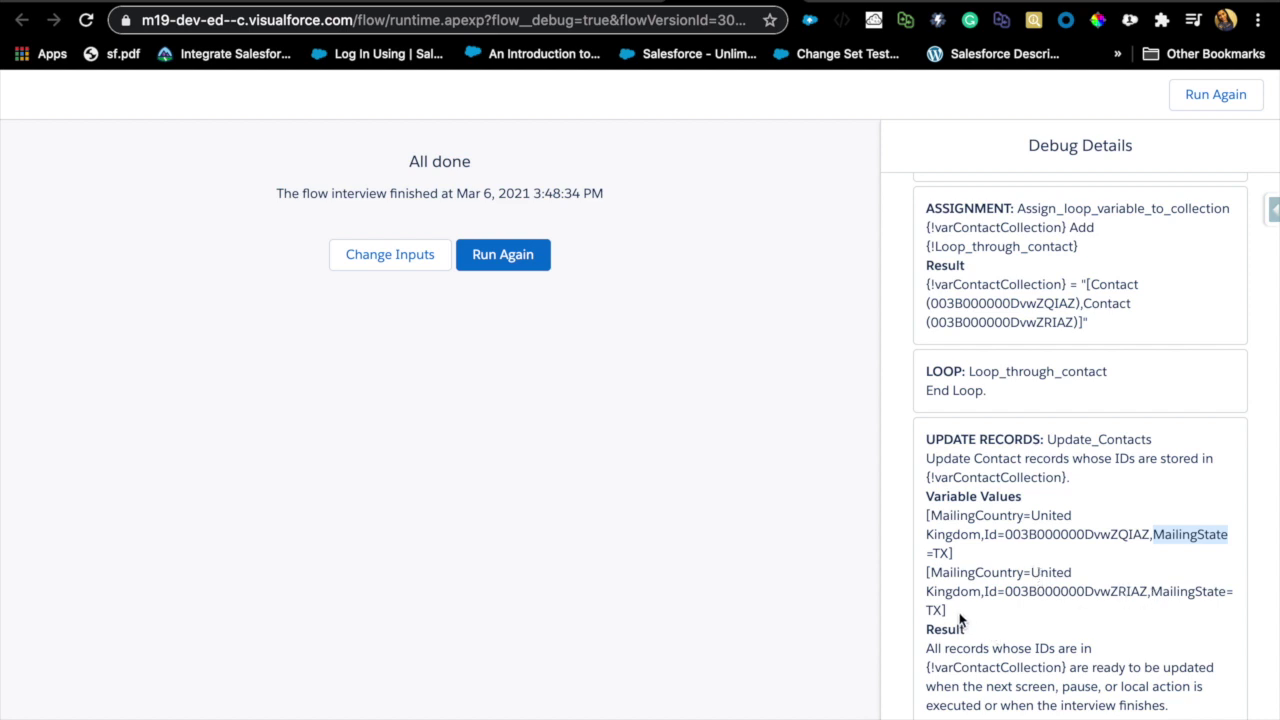
pyautogui.scroll(4, 959, 620)
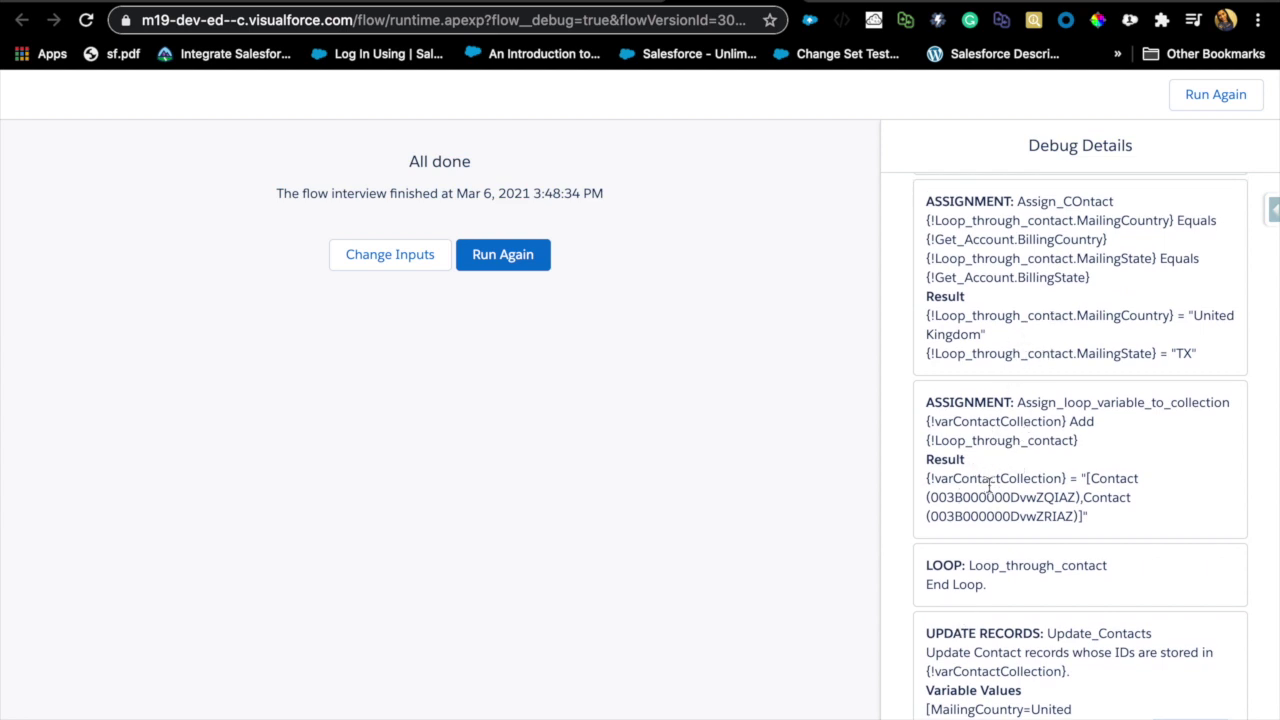
pyautogui.doubleClick(990, 480)
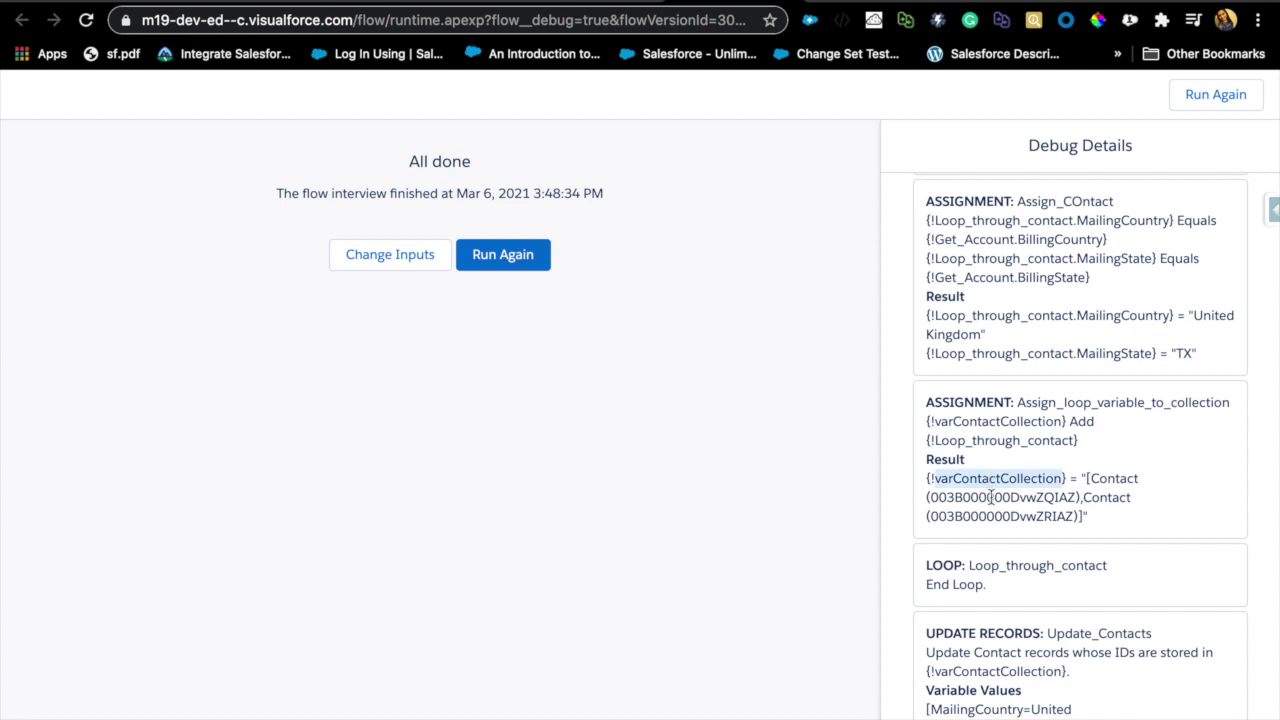
pyautogui.doubleClick(990, 497)
pyautogui.doubleClick(991, 516)
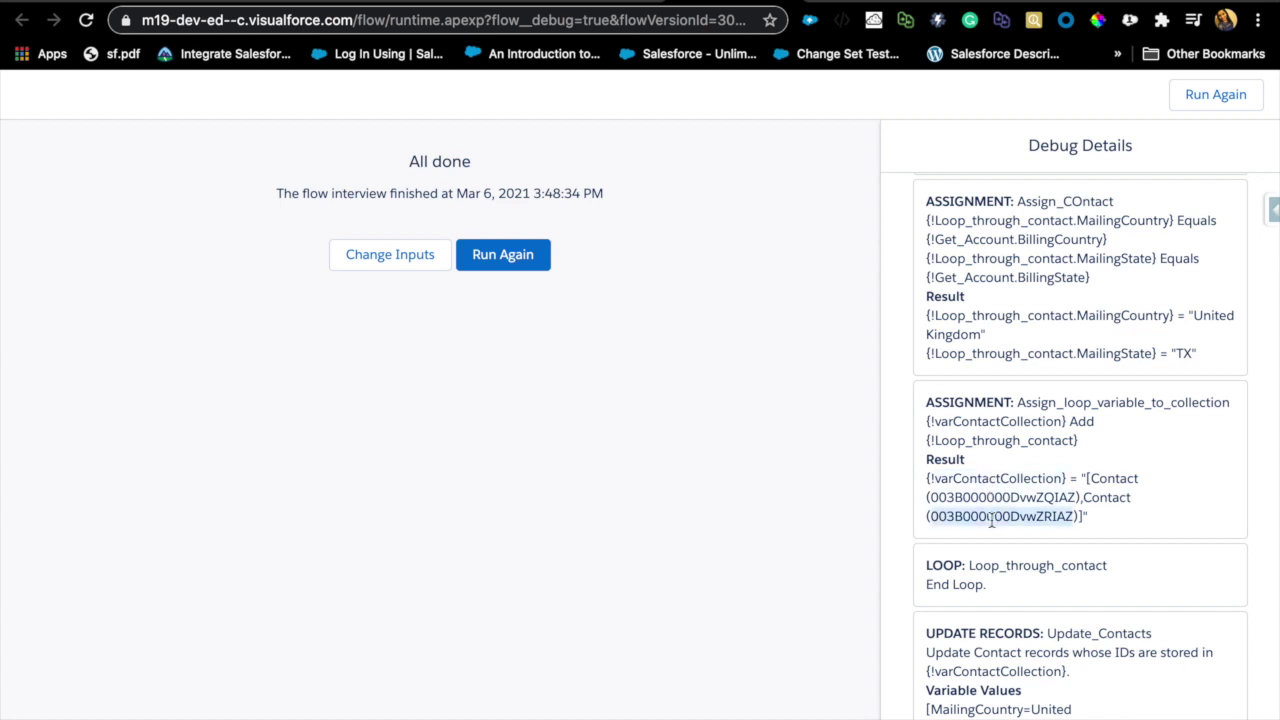
pyautogui.scroll(-4, 1018, 580)
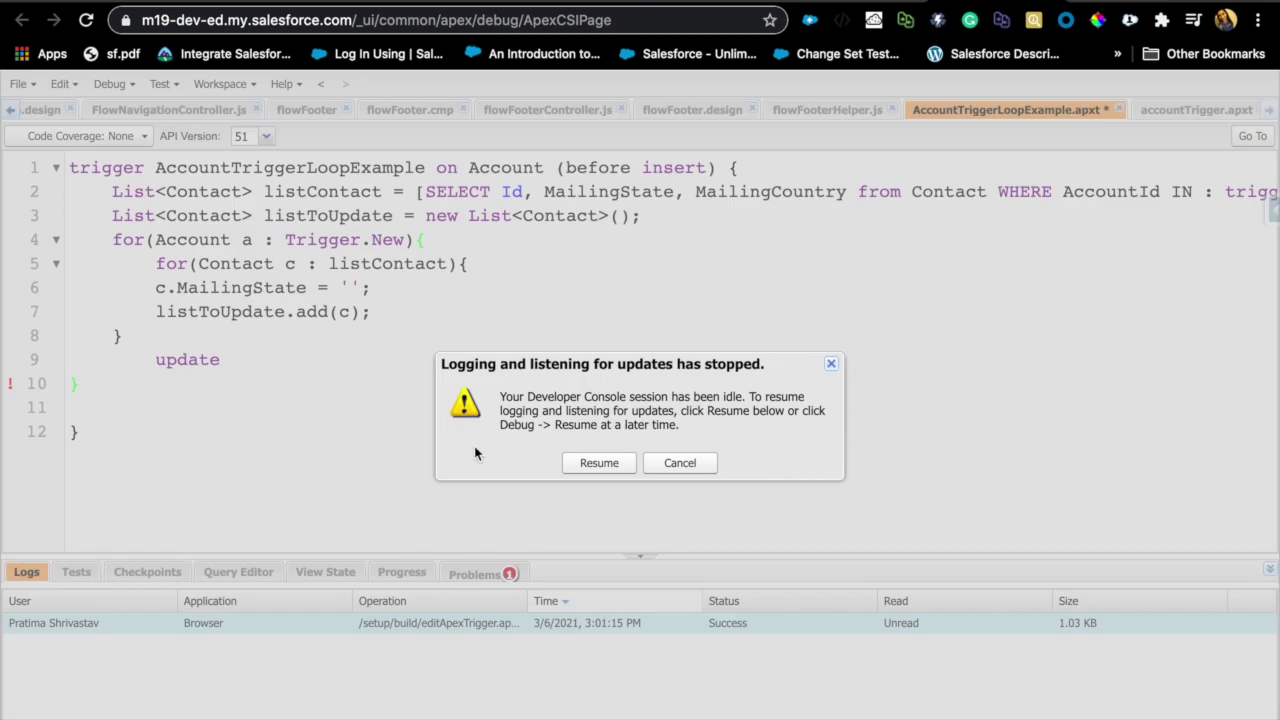
pyautogui.click(580, 462)
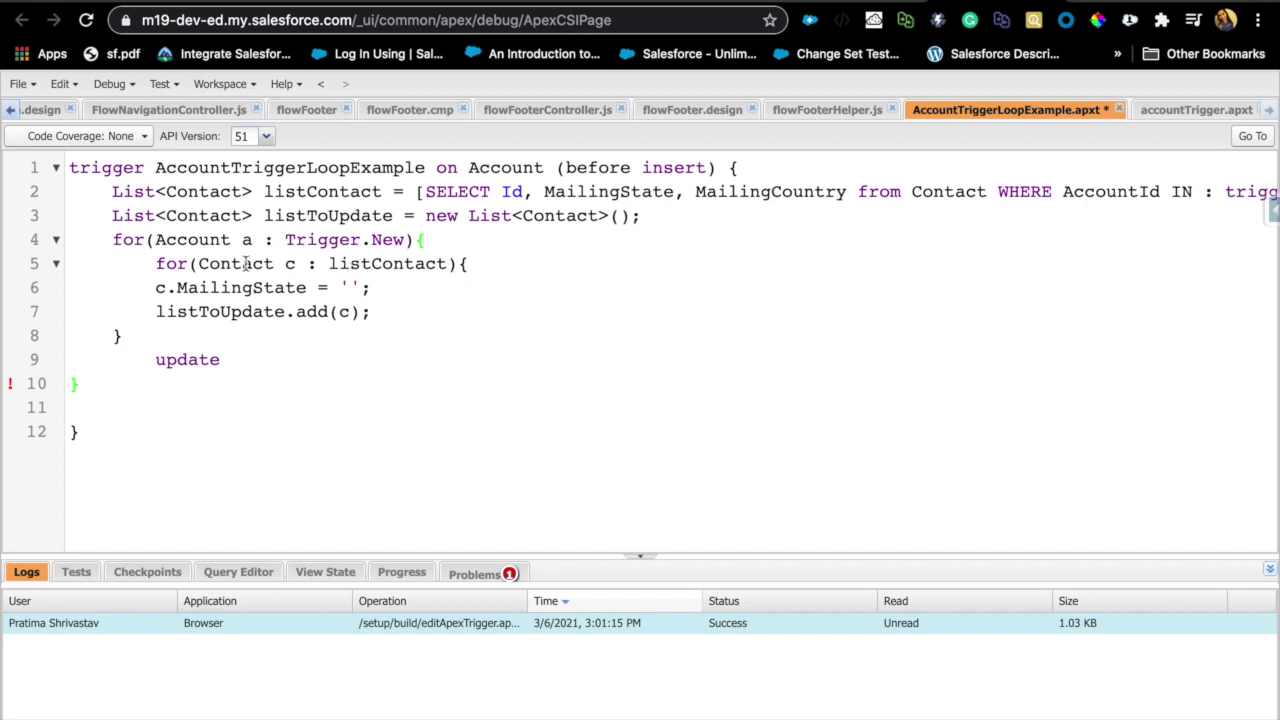
pyautogui.press('Up')
pyautogui.press('Up')
pyautogui.press('Up')
pyautogui.press('Up')
pyautogui.press('Up')
pyautogui.press('Up')
pyautogui.press('Up')
pyautogui.moveTo(112, 240); pyautogui.dragTo(134, 360)
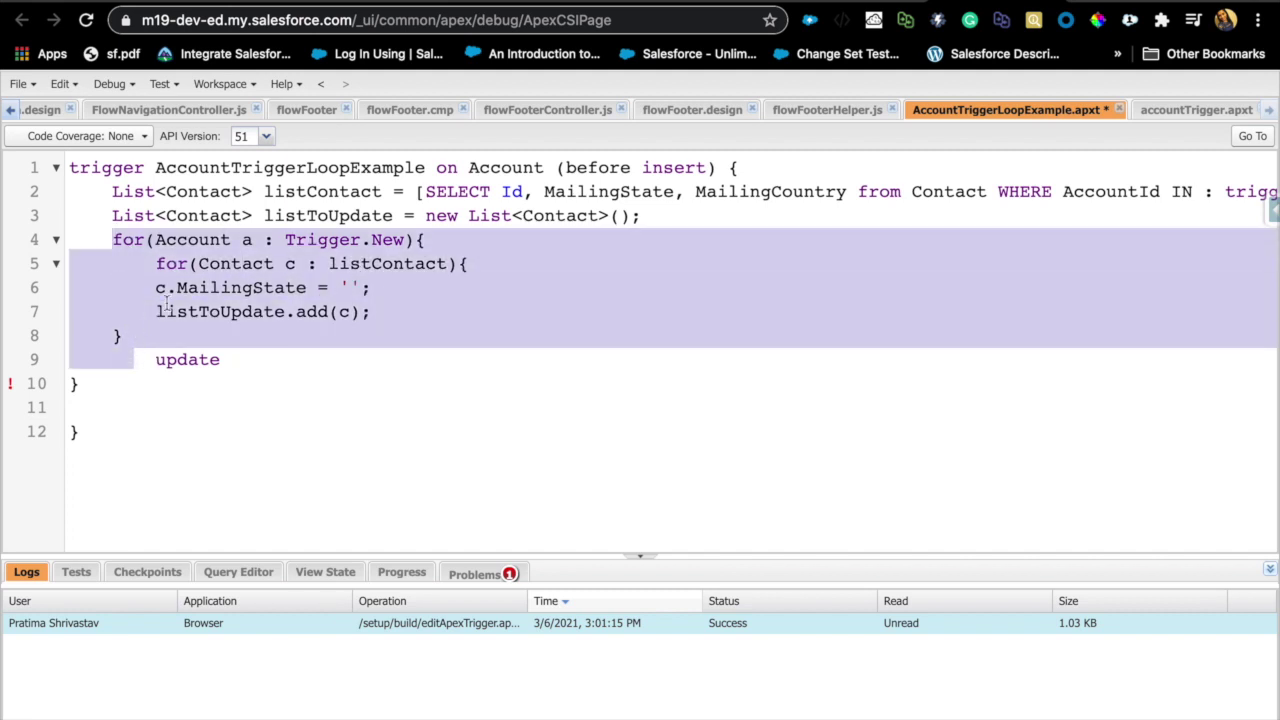
pyautogui.click(176, 240)
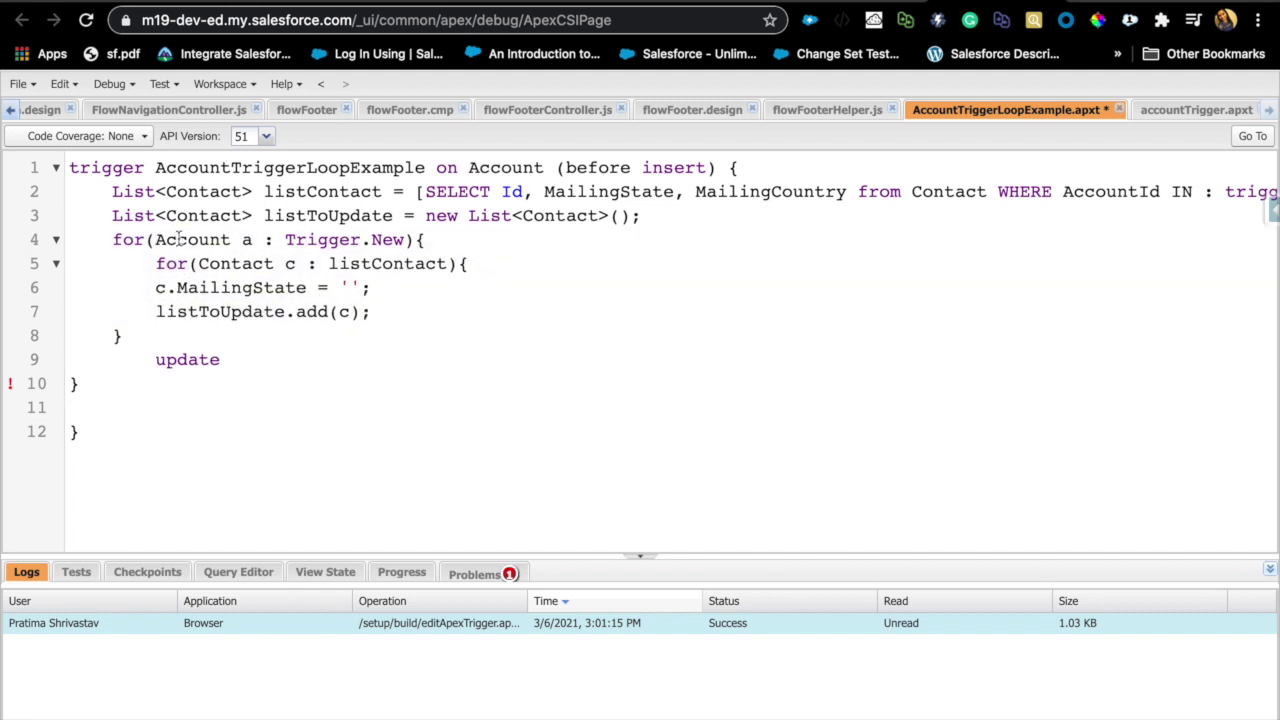
pyautogui.doubleClick(219, 265)
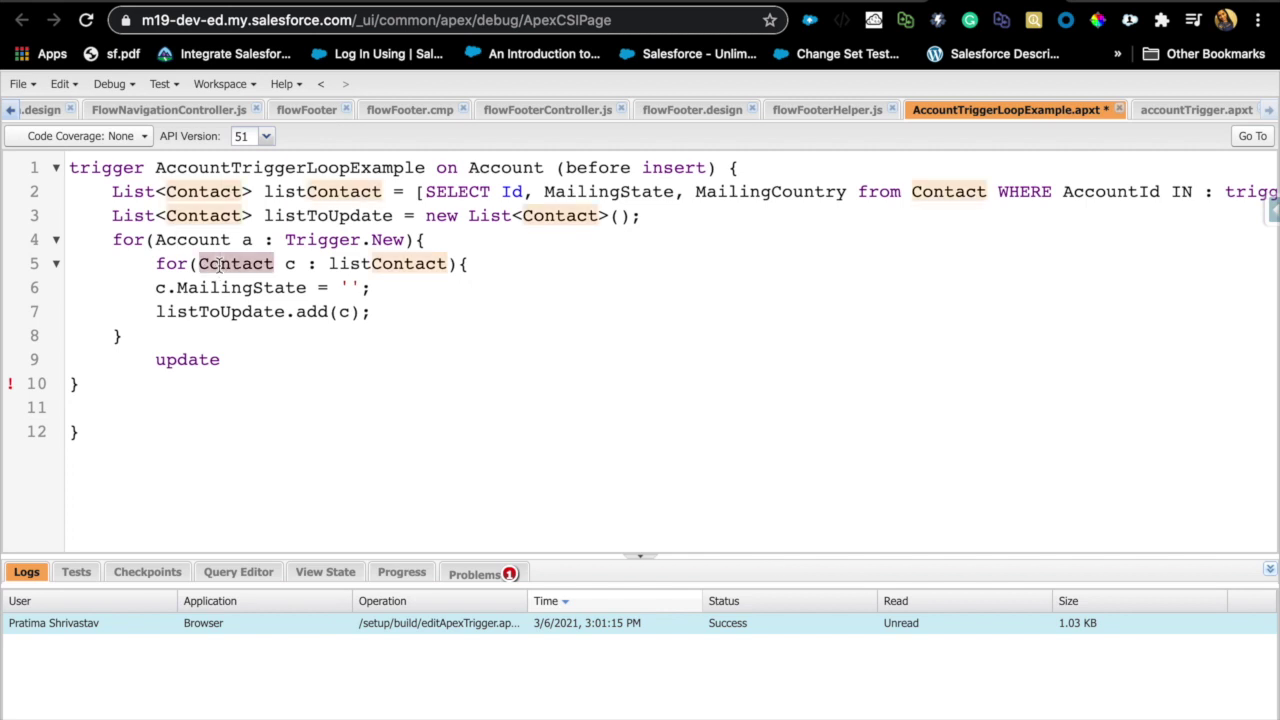
pyautogui.click(289, 263)
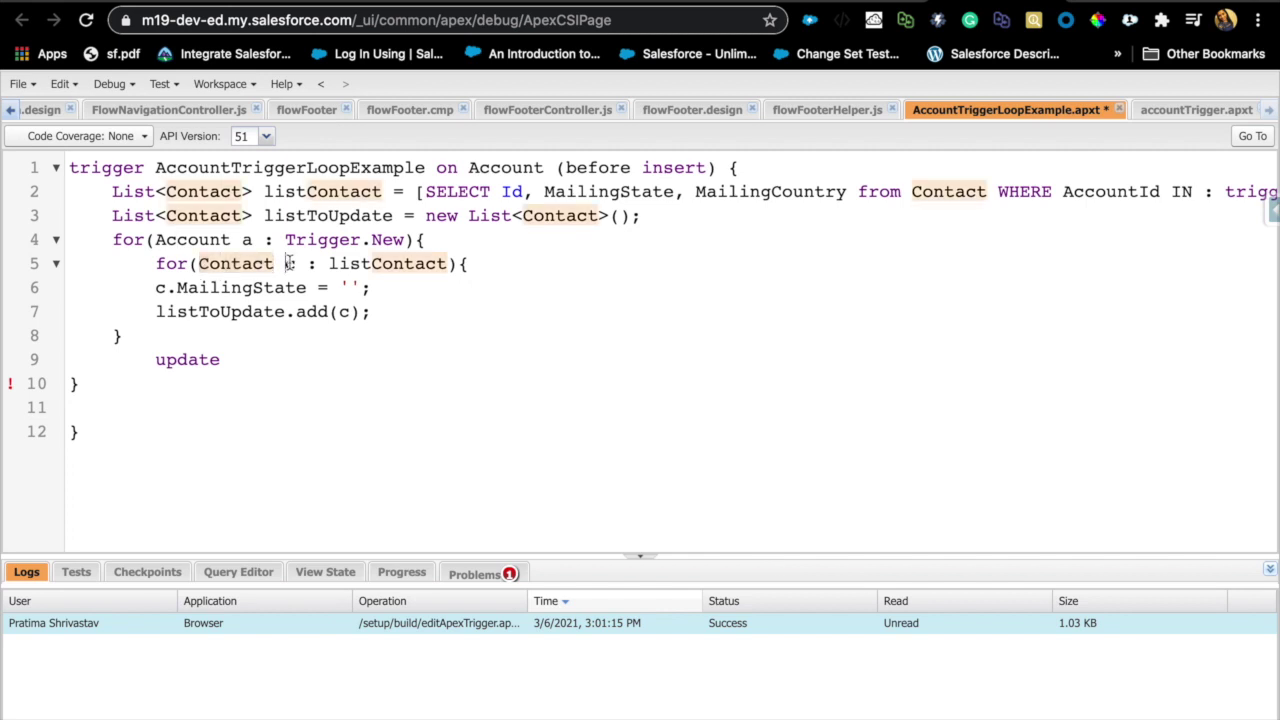
pyautogui.doubleClick(369, 264)
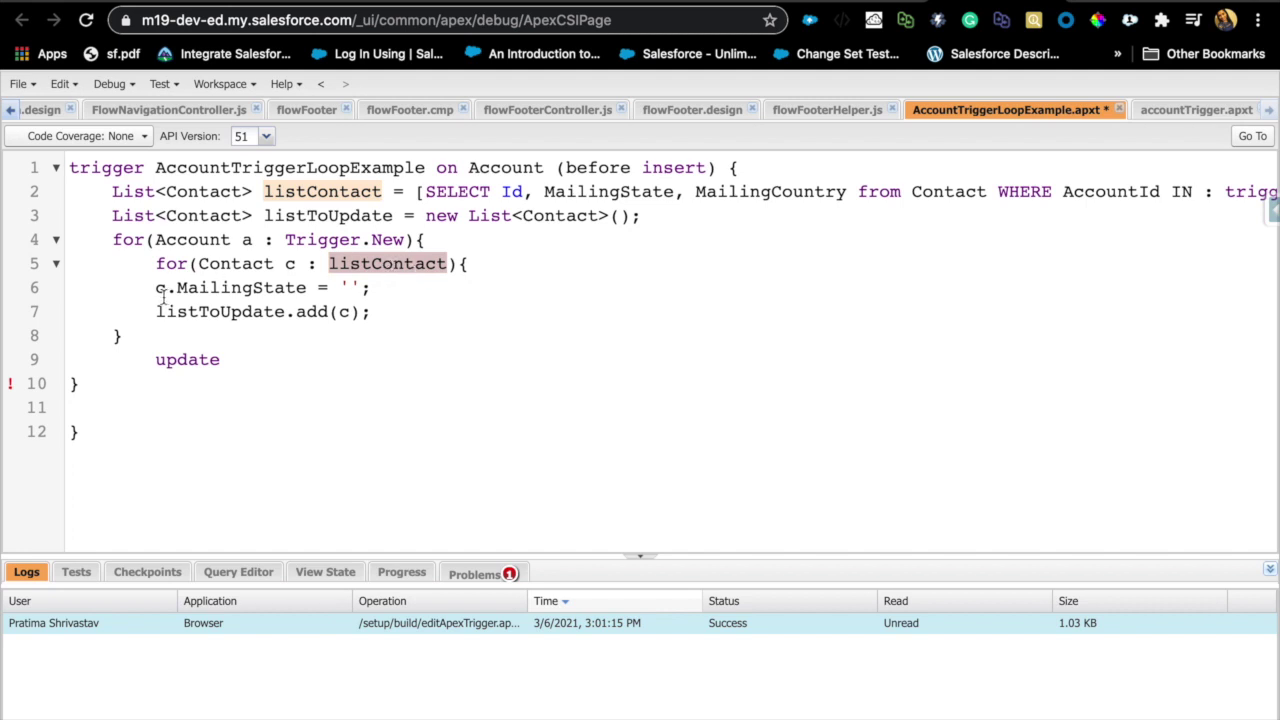
pyautogui.click(348, 287)
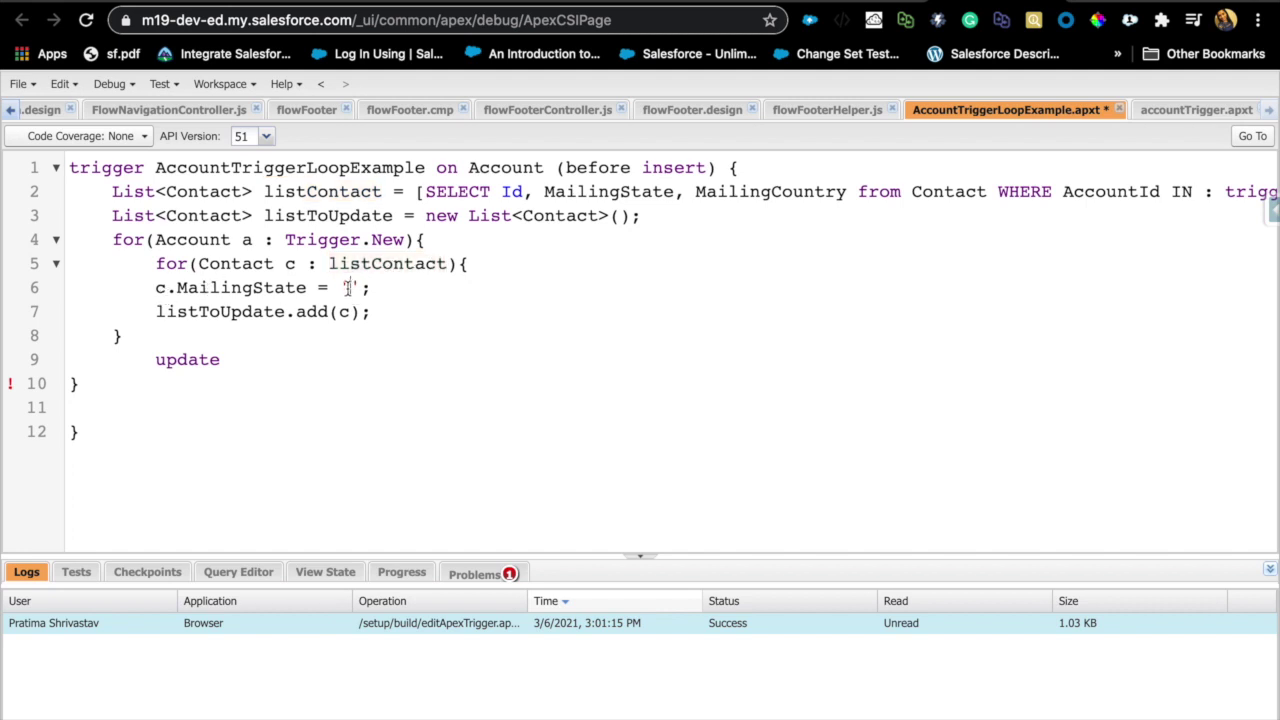
pyautogui.click(233, 313)
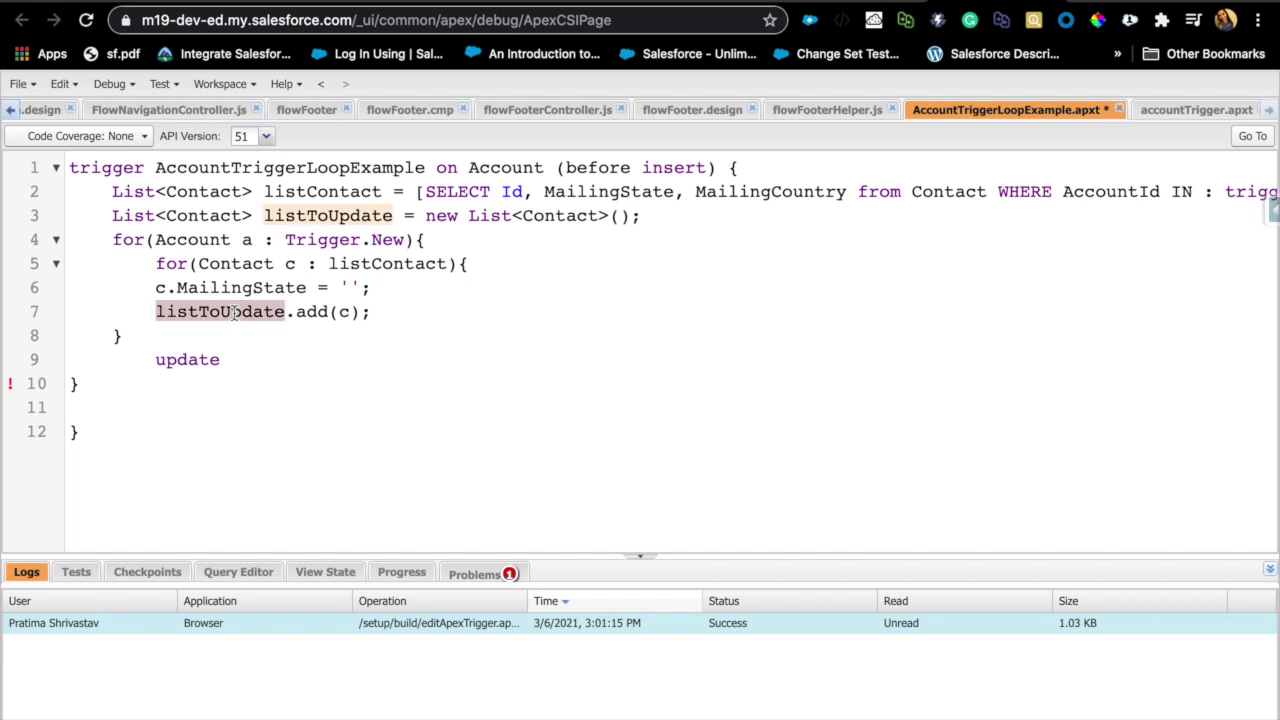
pyautogui.click(296, 216)
pyautogui.click(296, 220)
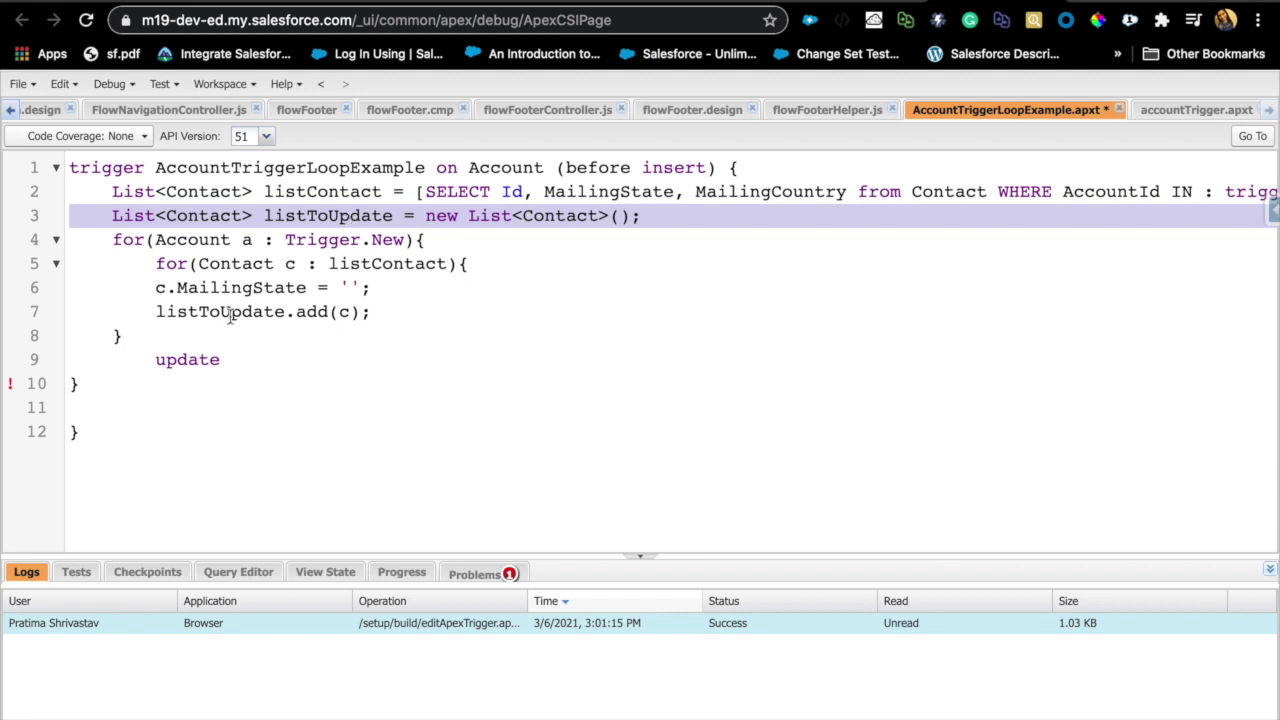
pyautogui.click(343, 313)
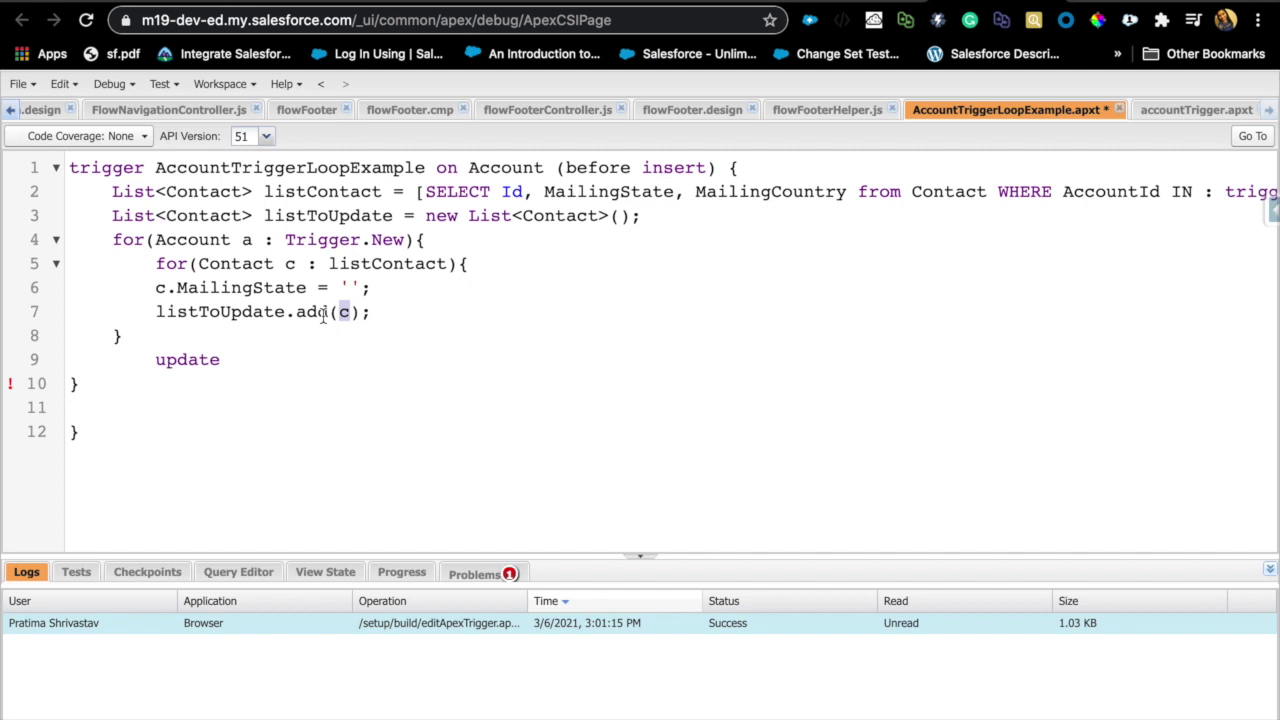
pyautogui.click(289, 264)
pyautogui.click(232, 361)
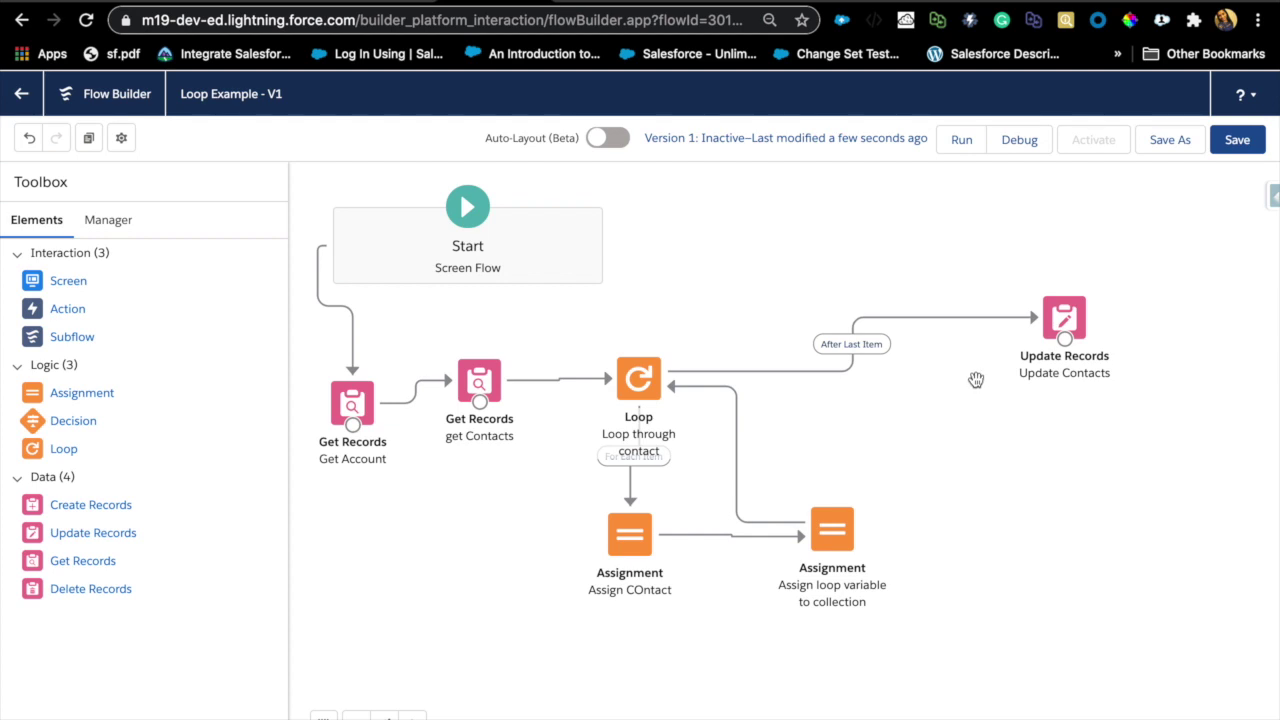
# - Delete the After Last Item connector and set Update Contacts to specify conditions individually
pyautogui.click(962, 323)
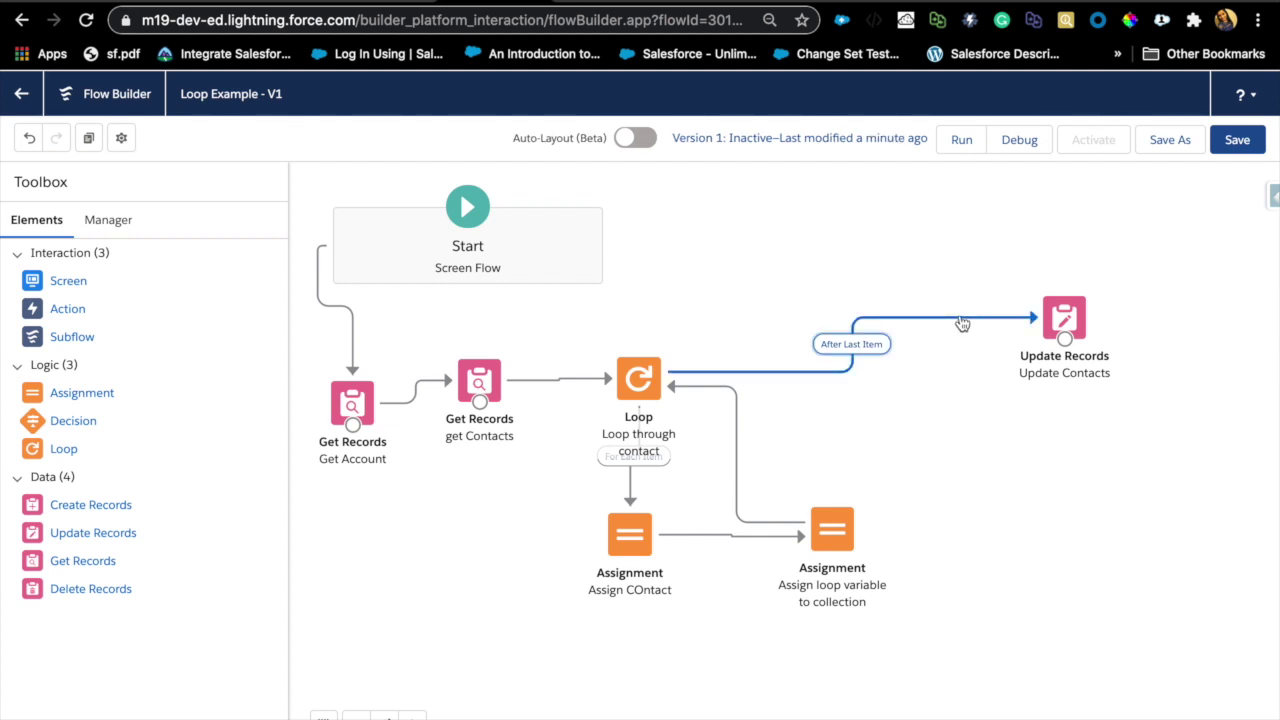
pyautogui.press('Delete')
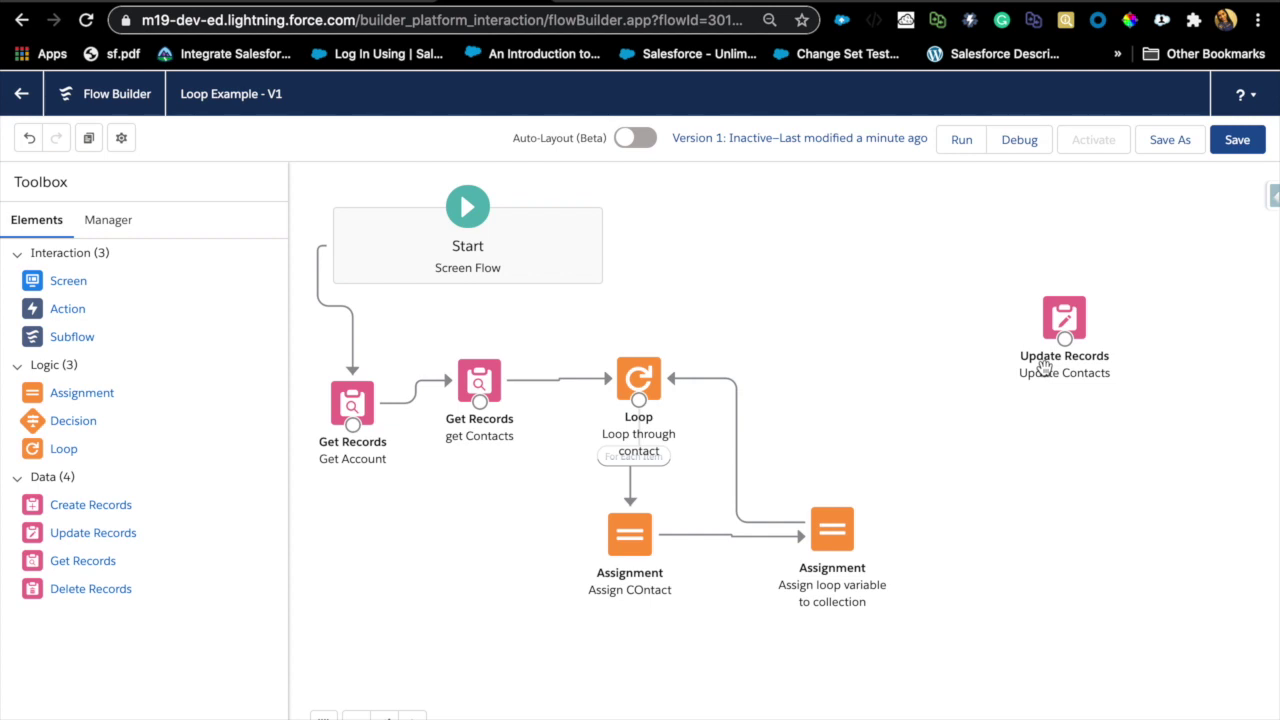
pyautogui.doubleClick(1066, 318)
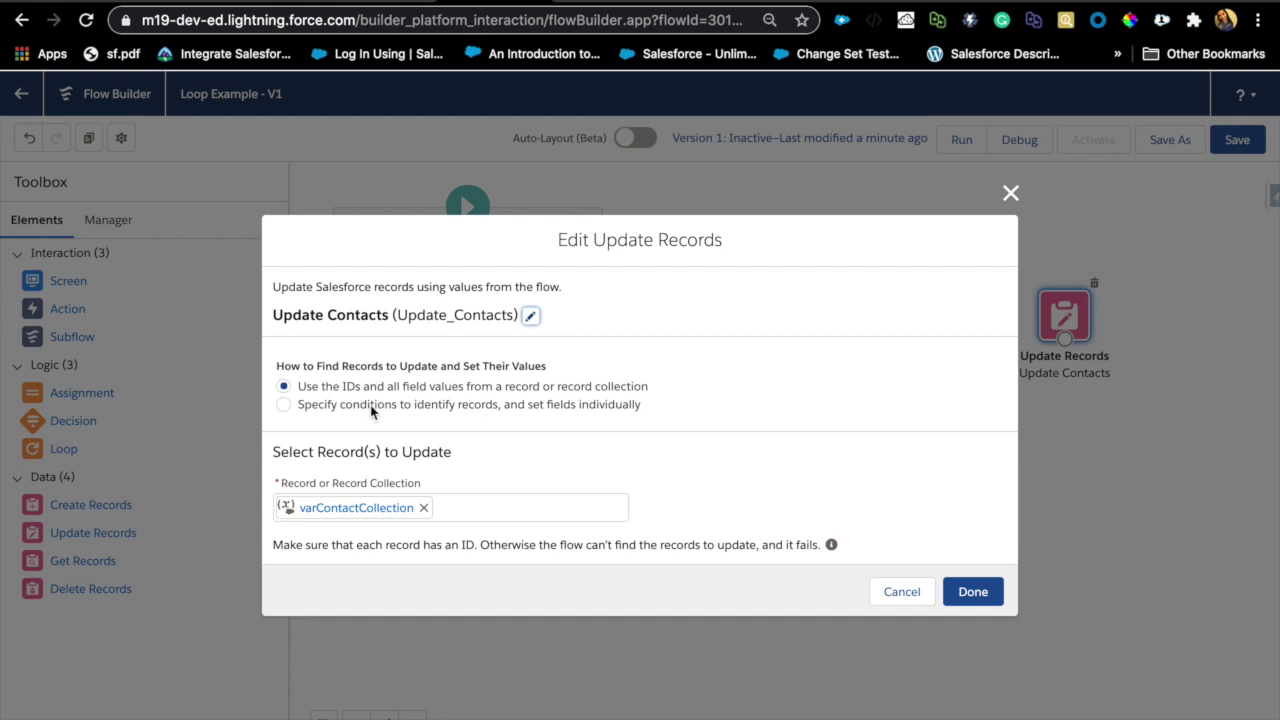
pyautogui.click(281, 406)
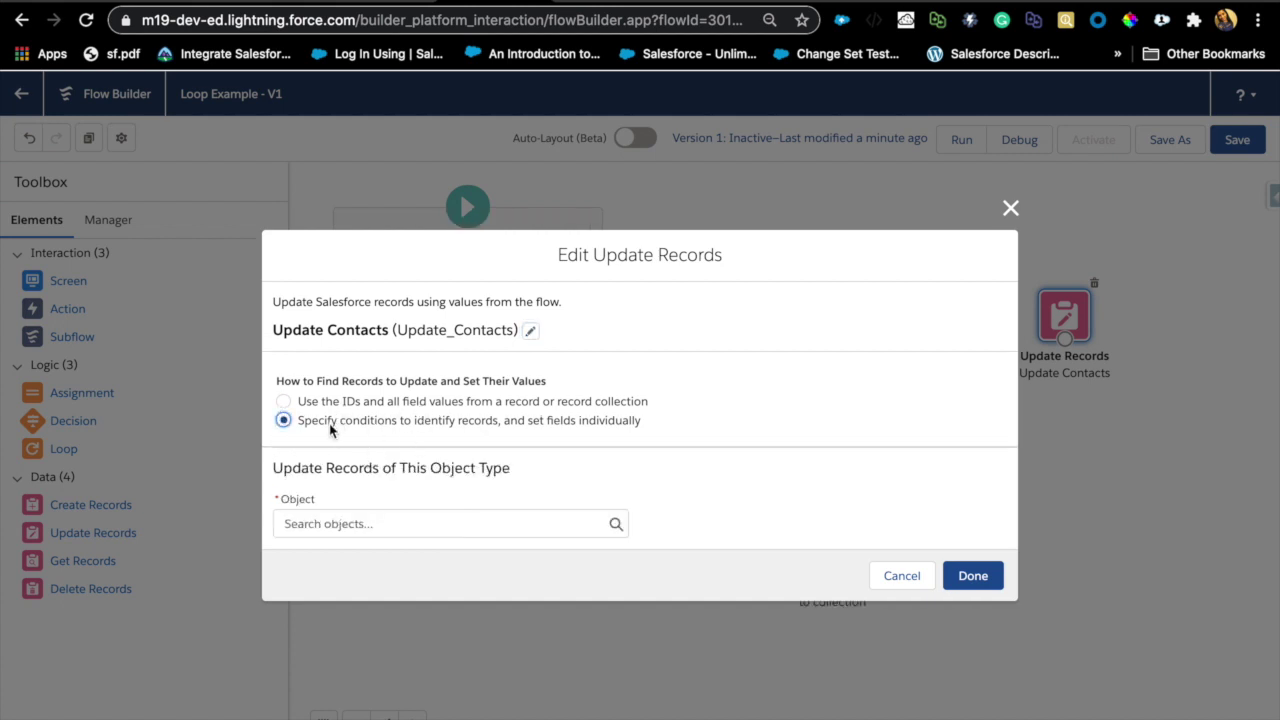
# - Update Contact records whose AccountId equals {!recordId}
pyautogui.click(337, 522)
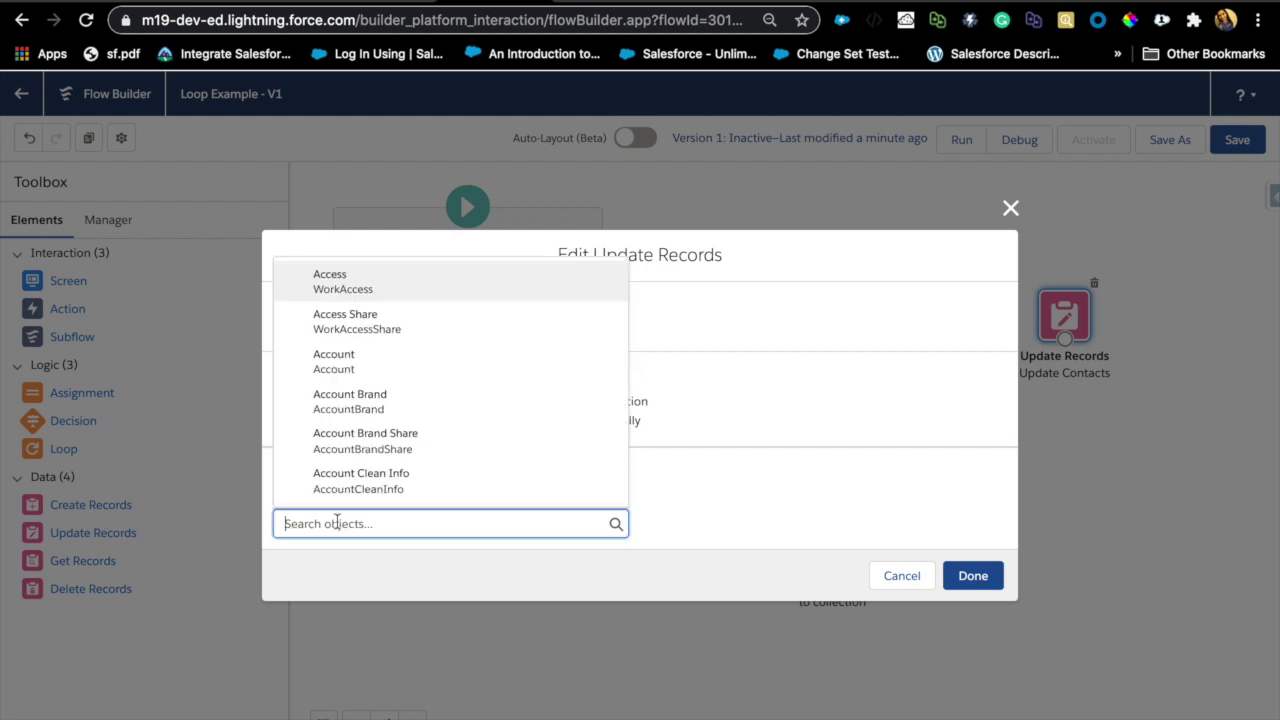
pyautogui.write('contact')
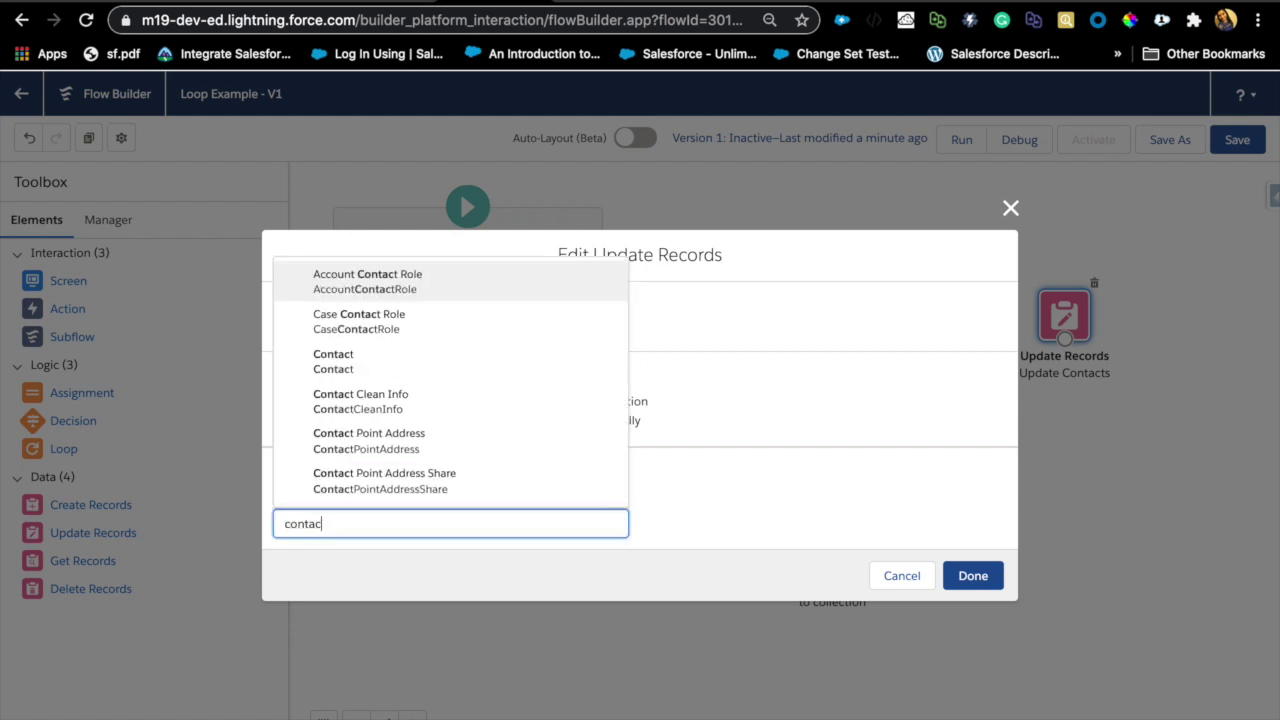
pyautogui.click(333, 362)
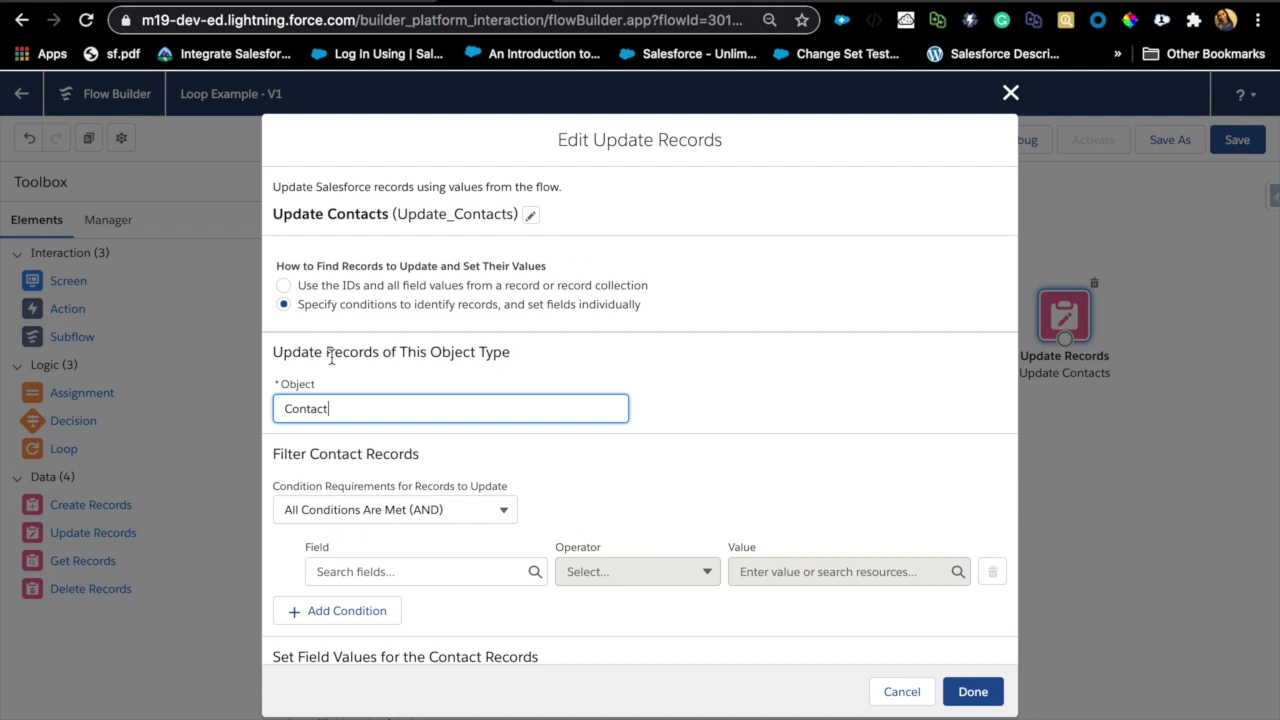
pyautogui.click(395, 572)
pyautogui.write('accoun')
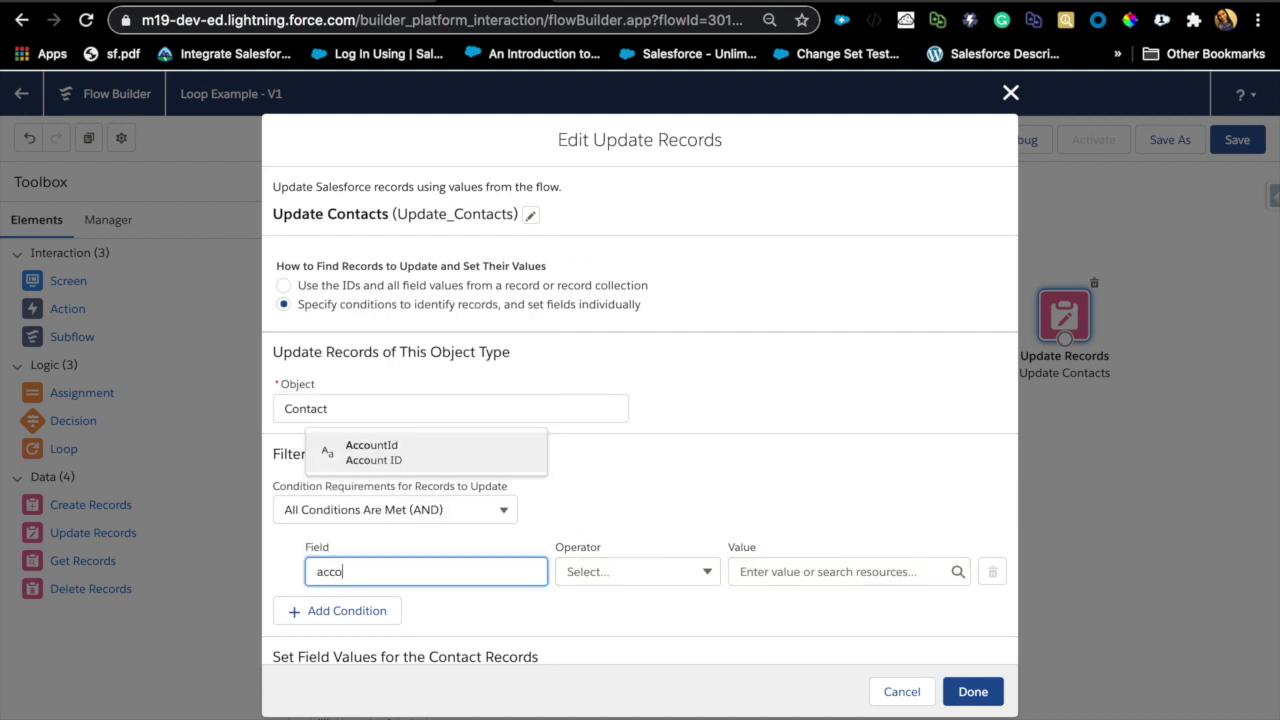
pyautogui.click(380, 530)
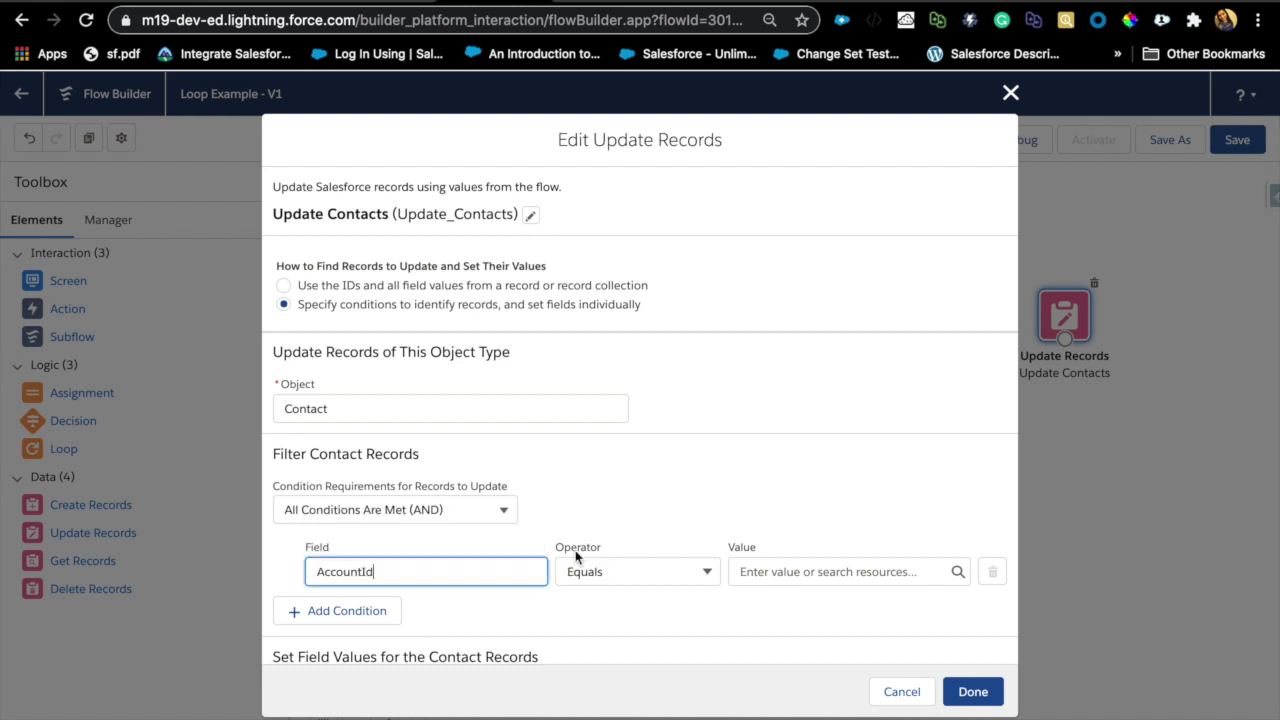
pyautogui.click(824, 568)
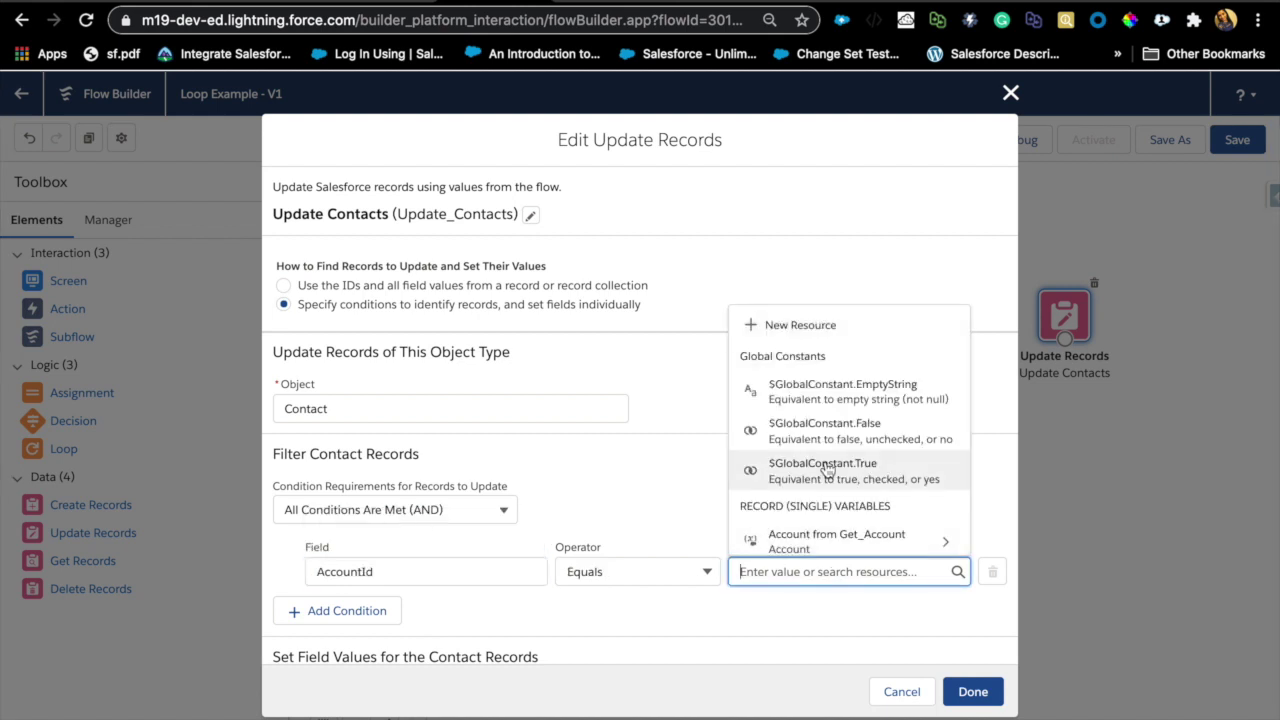
pyautogui.write('reco')
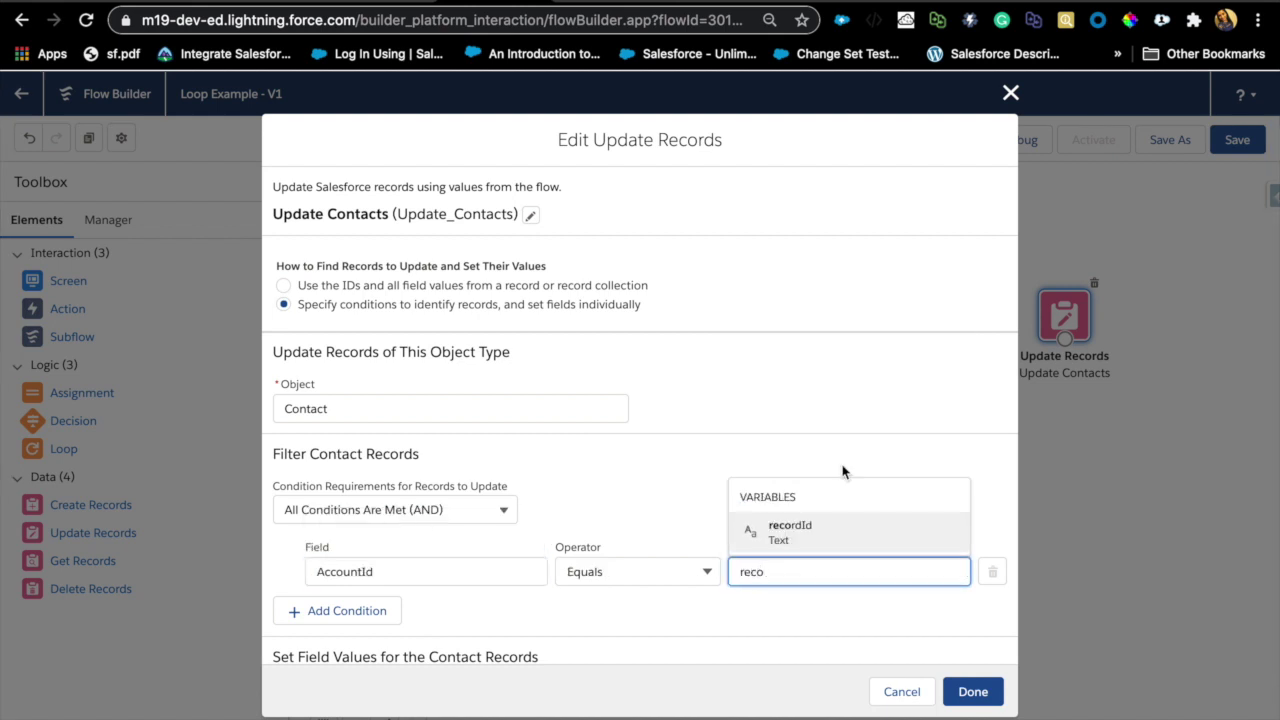
pyautogui.click(782, 527)
# - Set MailingState to {!Get_Account.BillingState}, remove the extra empty row, and save
pyautogui.scroll(-2, 781, 530)
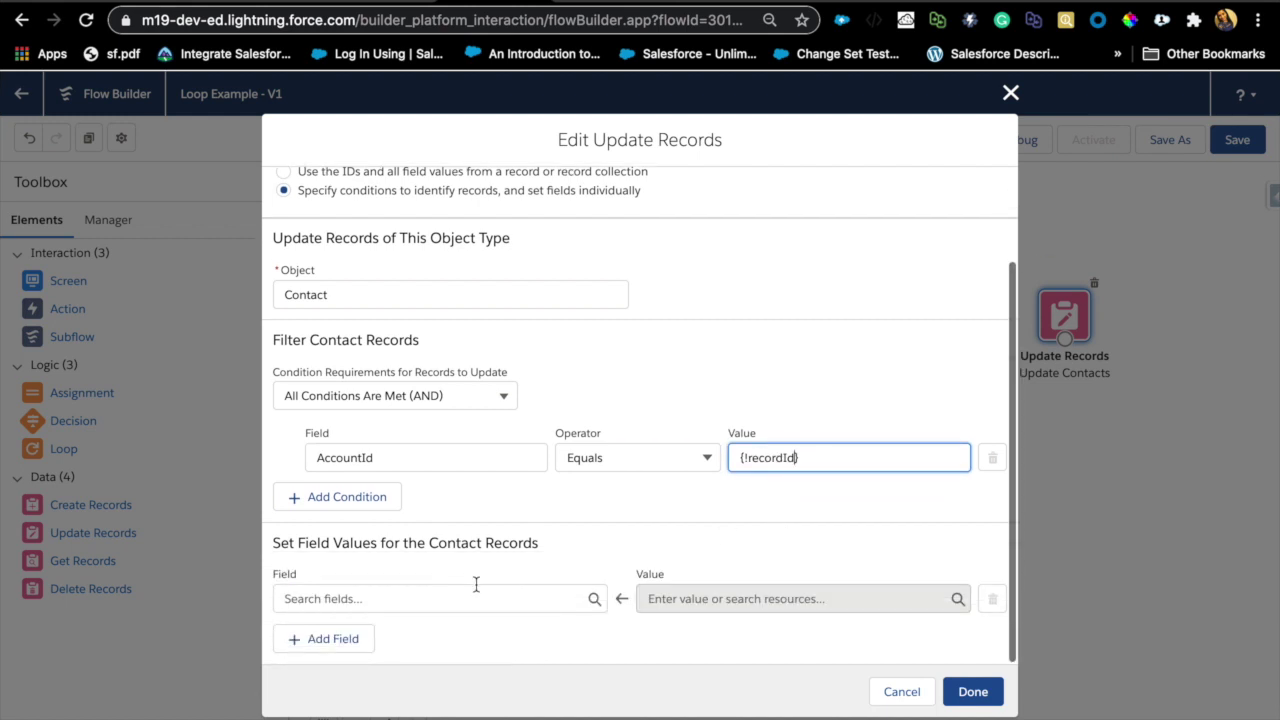
pyautogui.click(408, 590)
pyautogui.write('mailing')
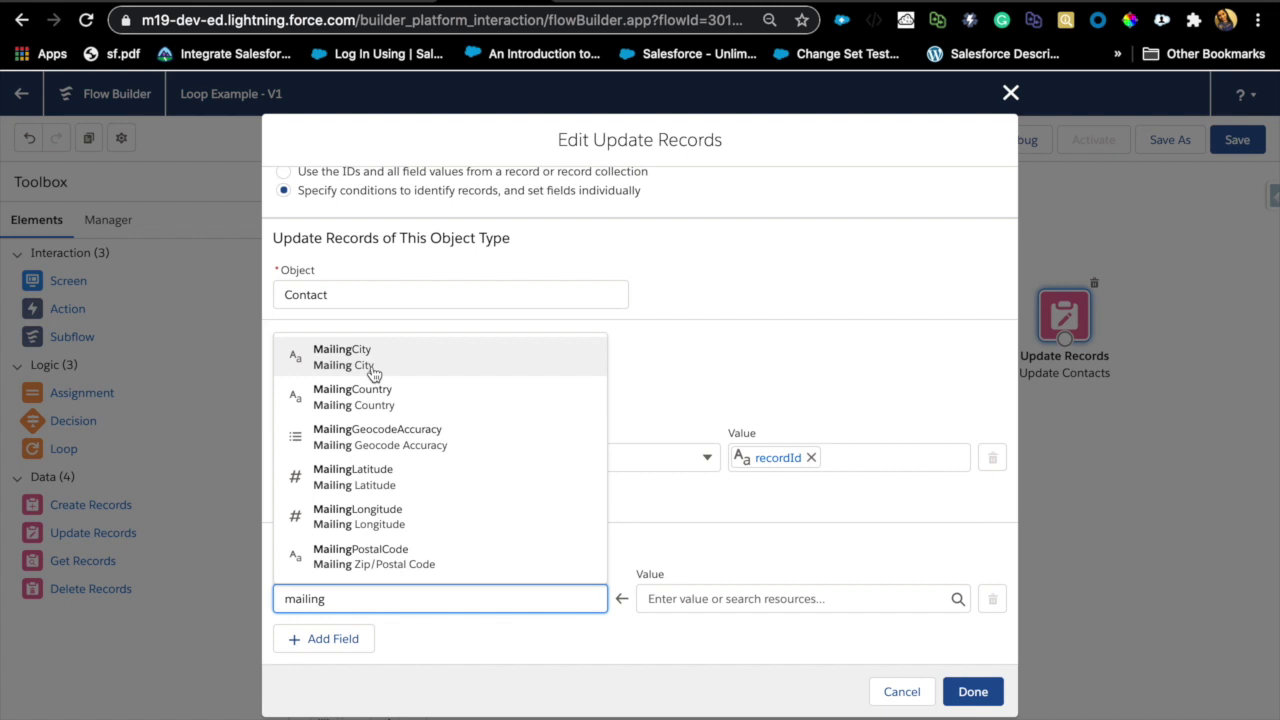
pyautogui.write('st')
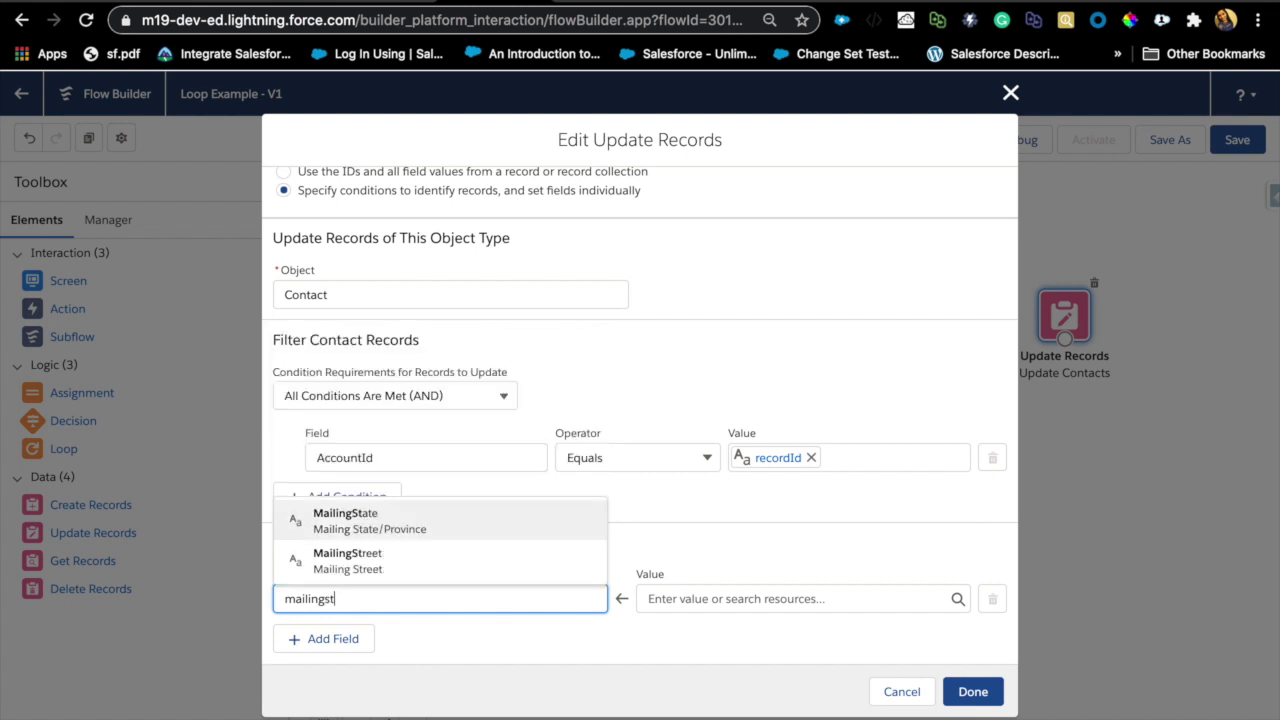
pyautogui.click(364, 520)
pyautogui.click(716, 600)
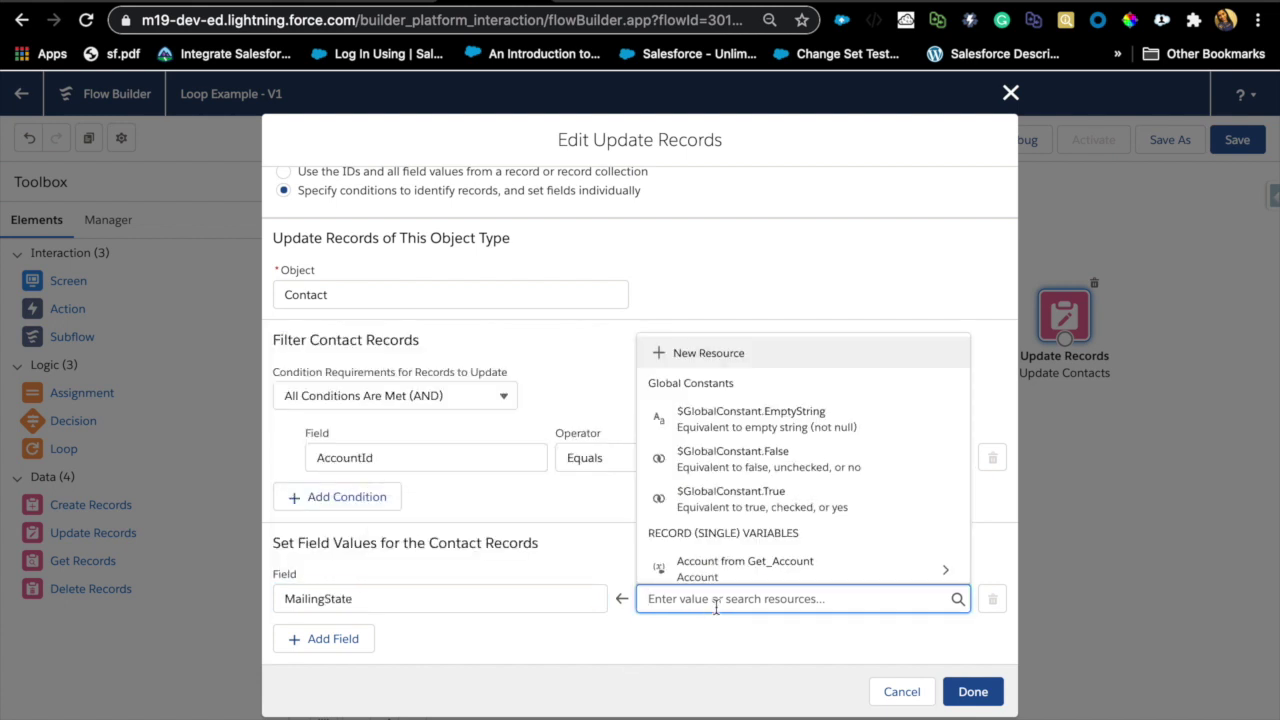
pyautogui.write('acc')
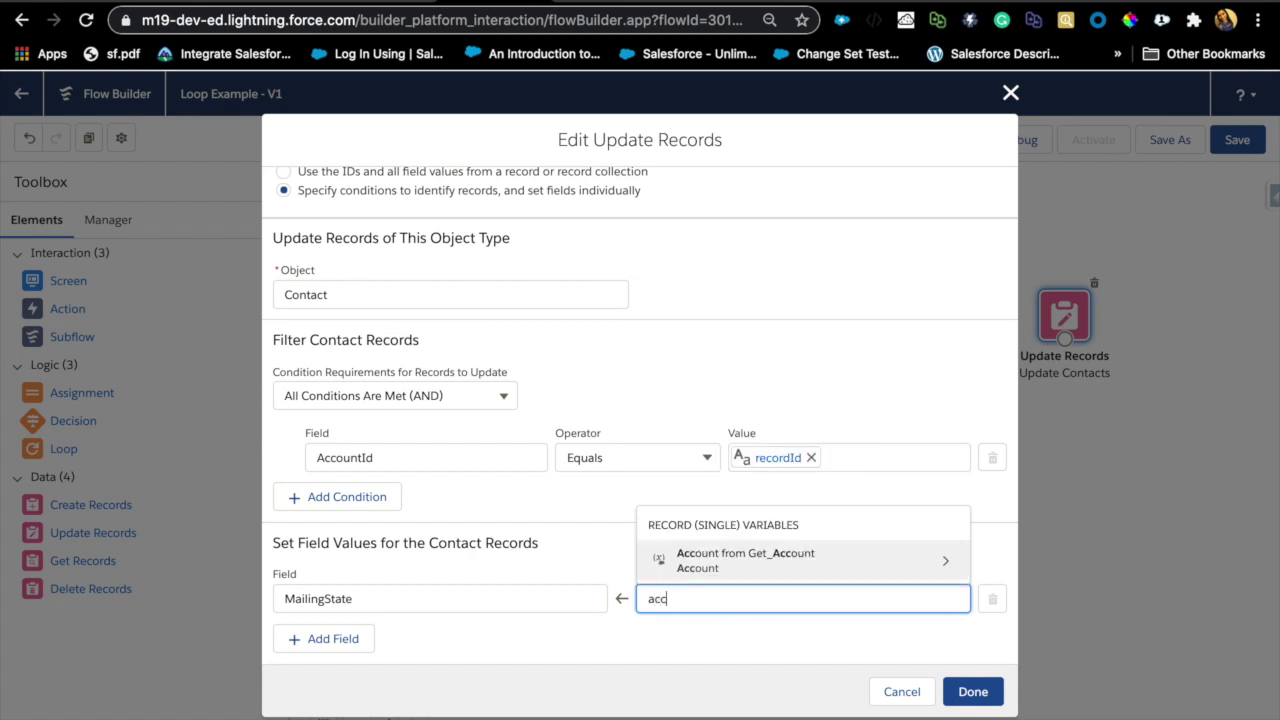
pyautogui.write('o')
pyautogui.click(738, 555)
pyautogui.write('billing')
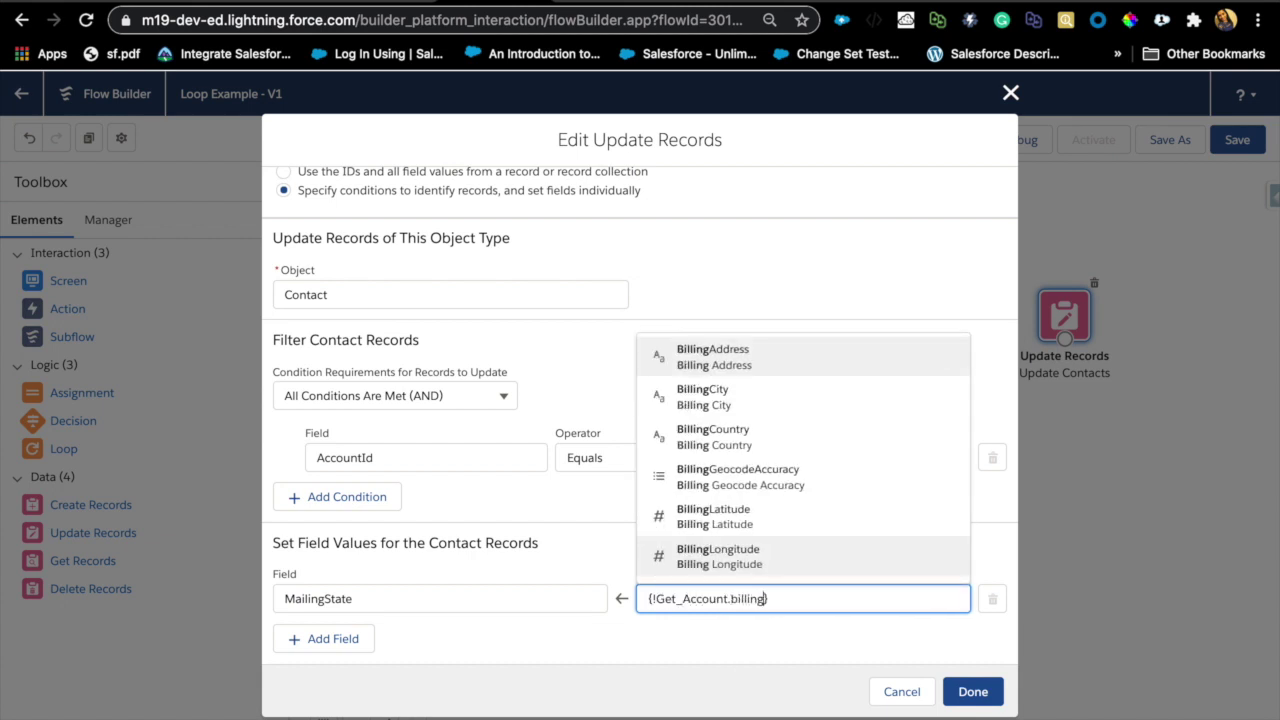
pyautogui.write('sta')
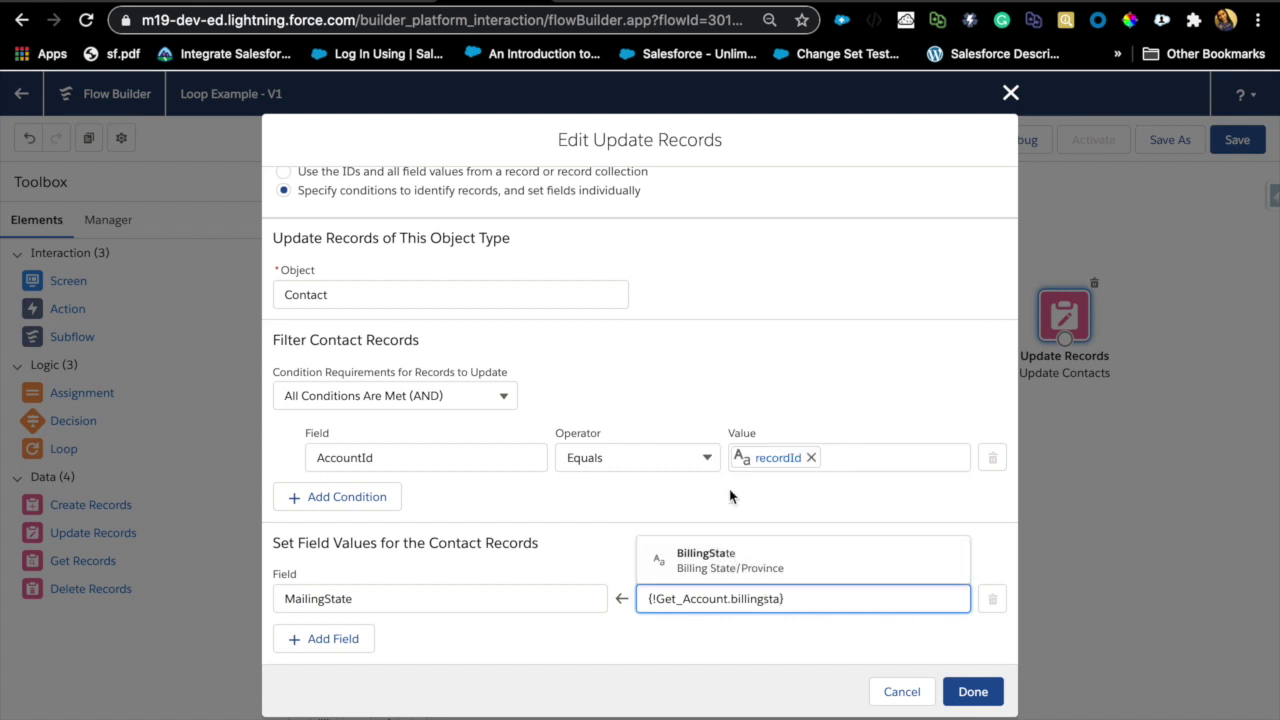
pyautogui.click(720, 567)
pyautogui.click(343, 642)
pyautogui.scroll(-2, 439, 631)
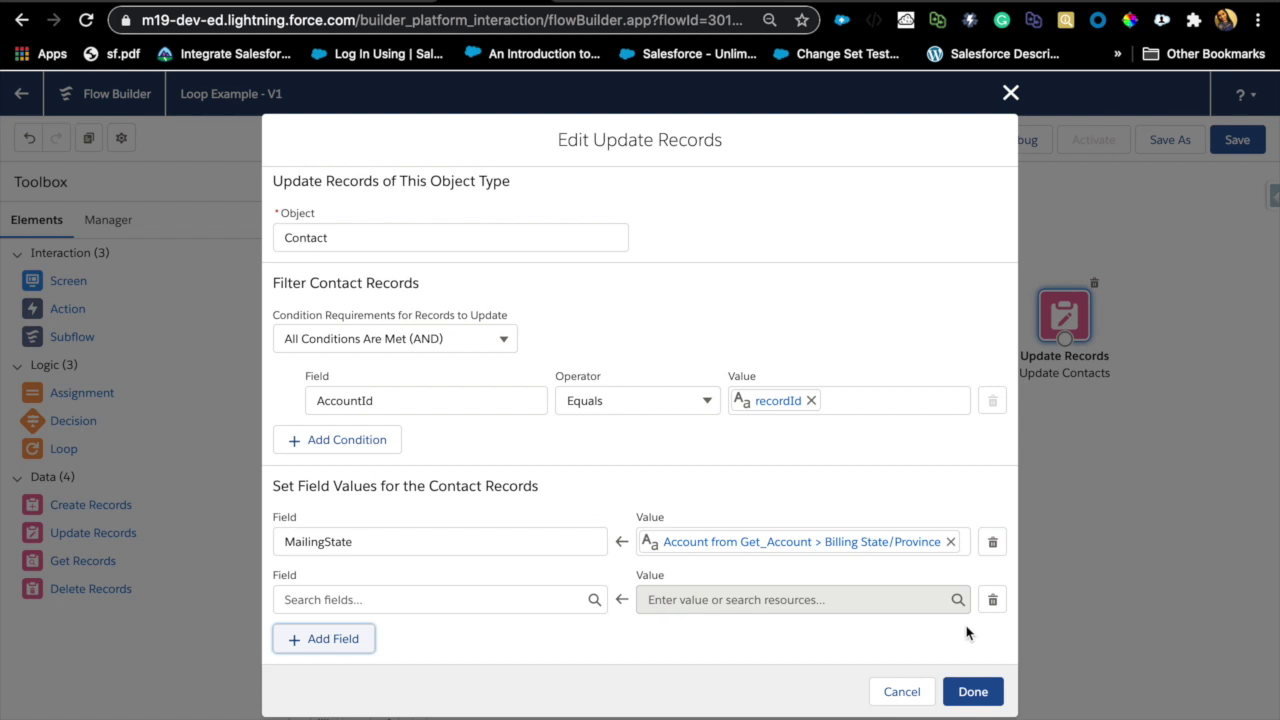
pyautogui.click(993, 601)
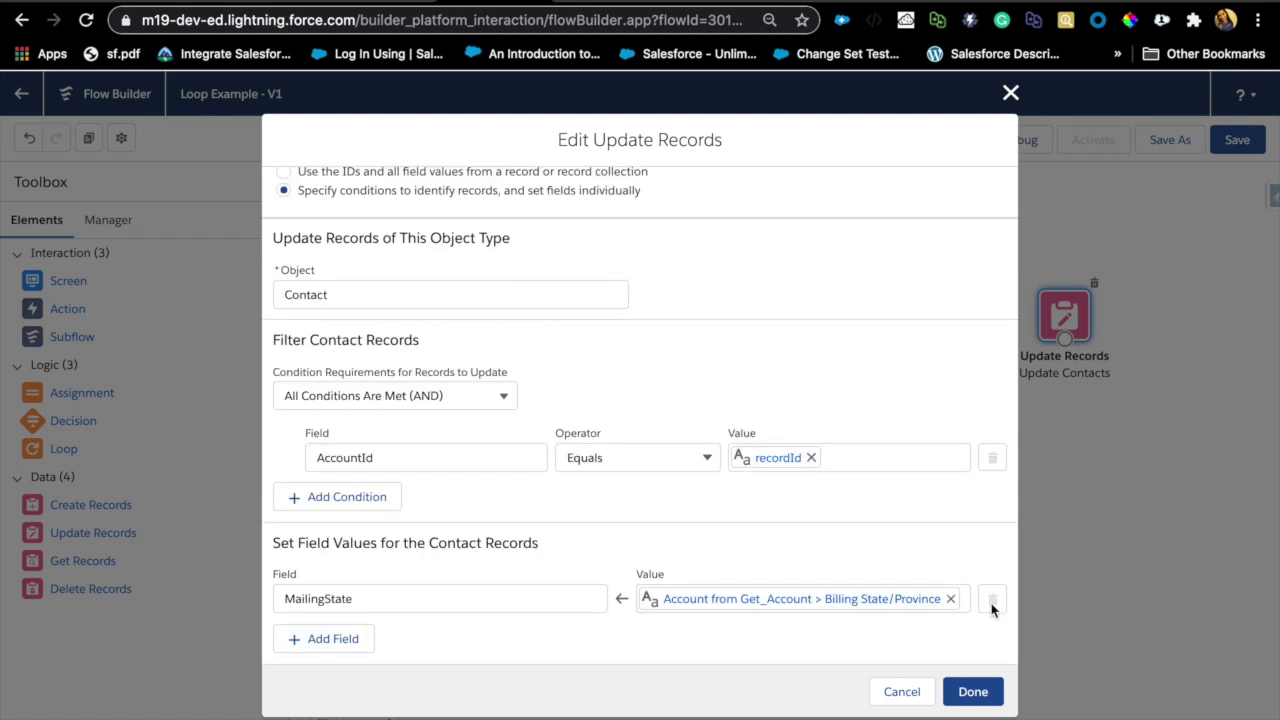
pyautogui.click(970, 692)
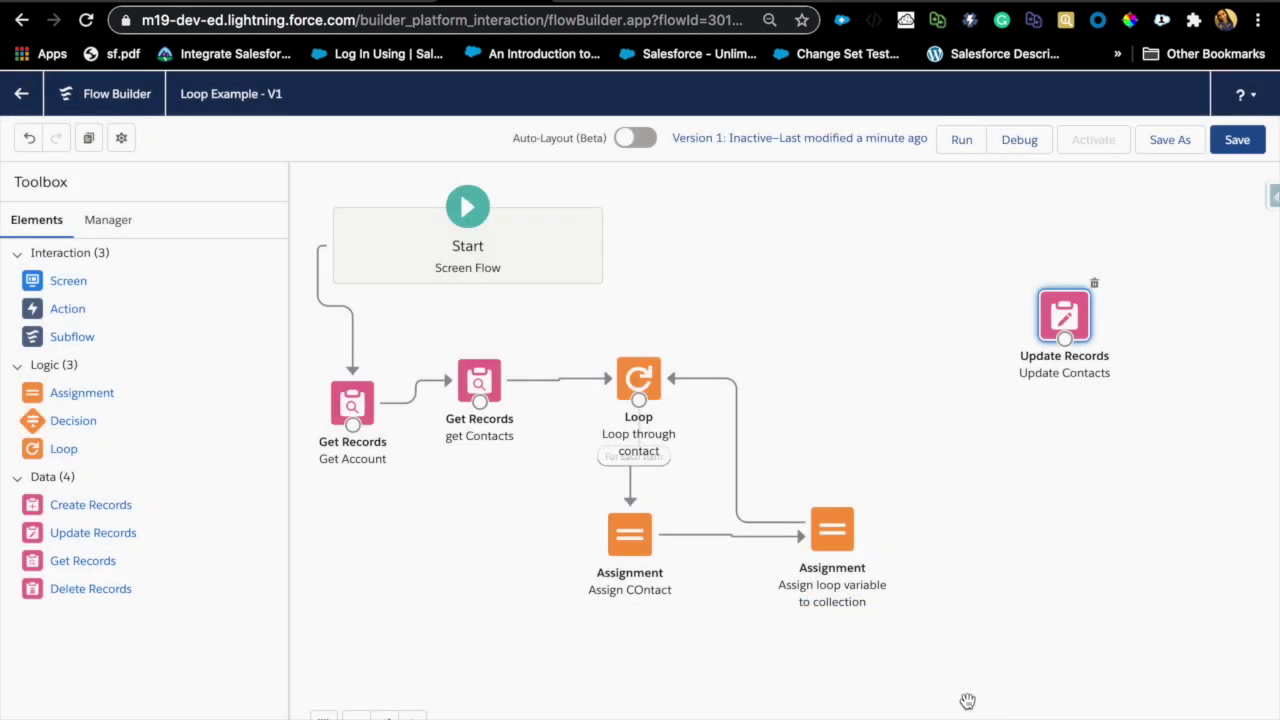
# - Delete the Get Account-to-get Contacts connector and move Get Account up beside Start
pyautogui.click(413, 410)
pyautogui.press('Delete')
pyautogui.click(385, 347)
pyautogui.moveTo(352, 400); pyautogui.dragTo(1064, 318)
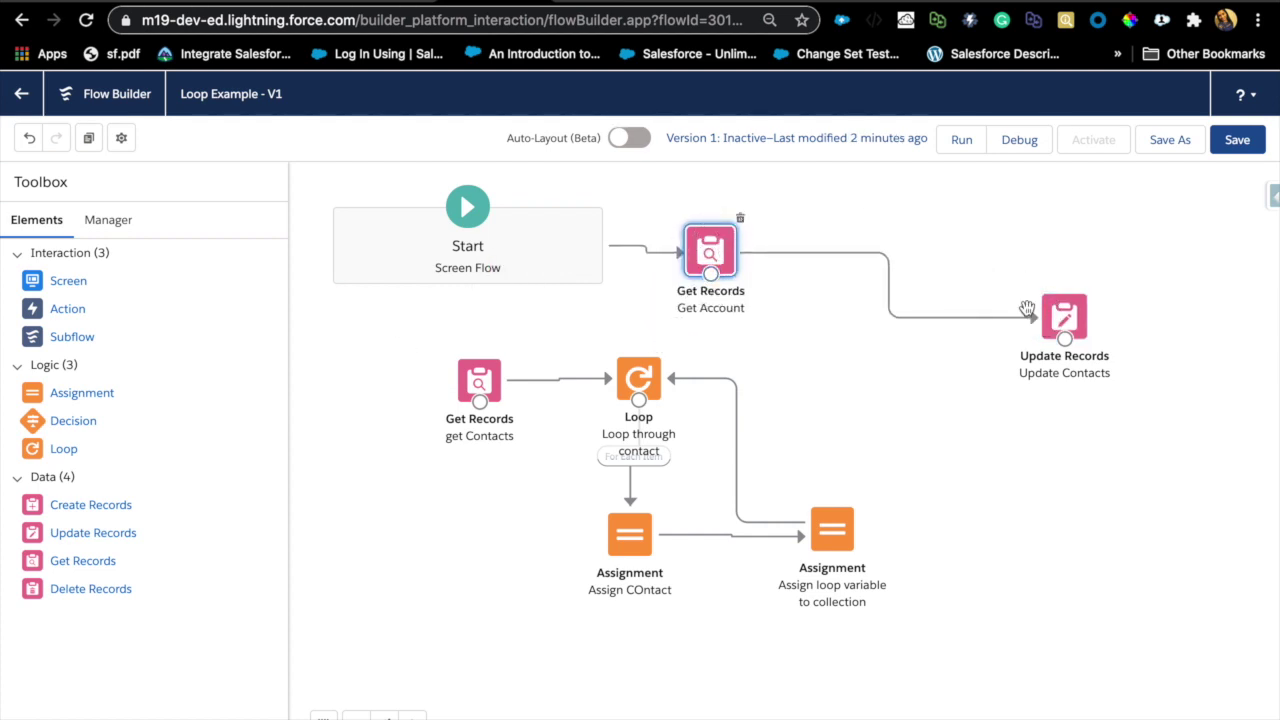